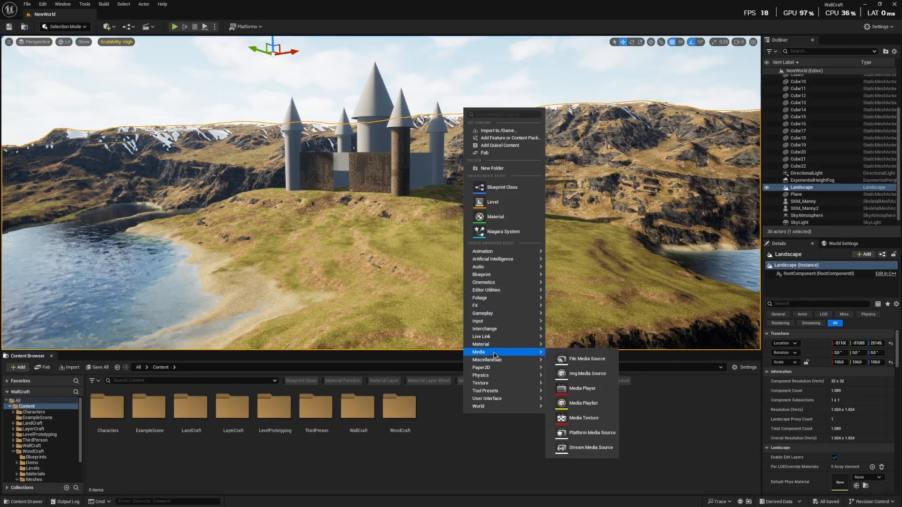
- Create a new material named M_Master in the Content folder and open it for editing
mouse_move(494, 348)
left_click(560, 350)
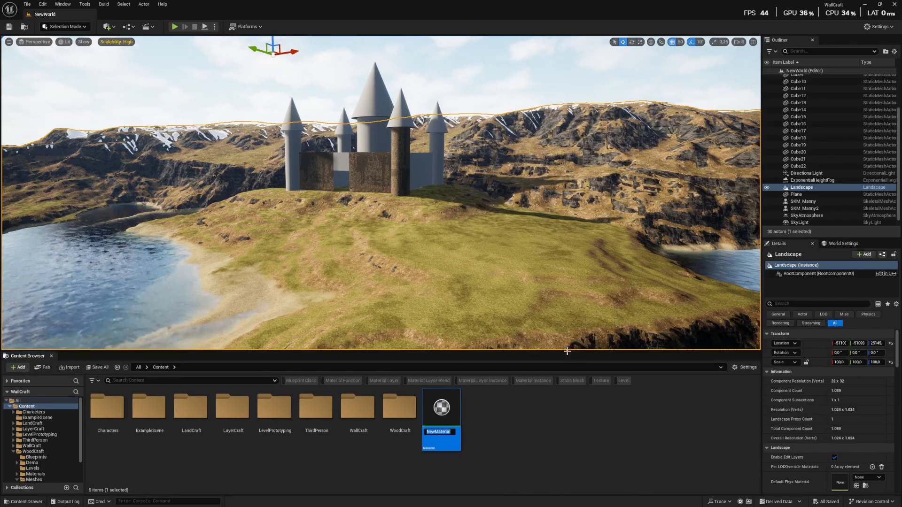
type("M_M")
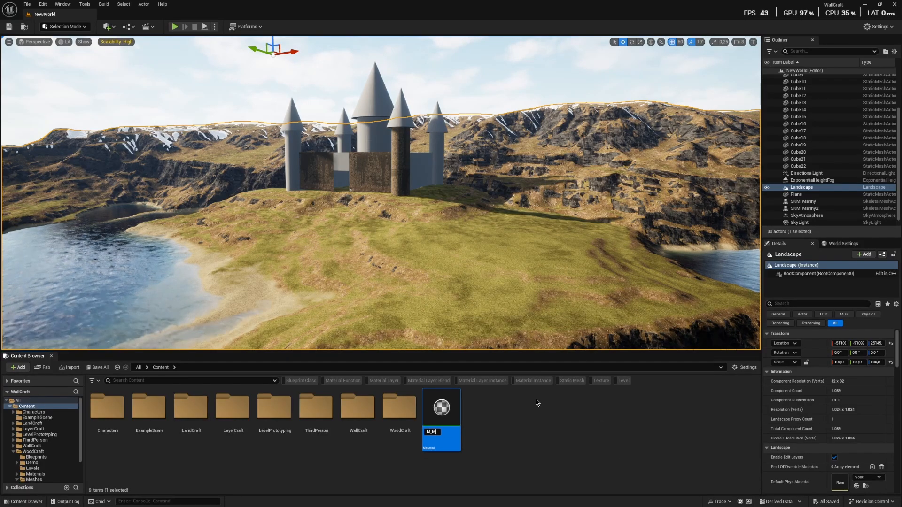
type("aster")
key("Return")
key("Return")
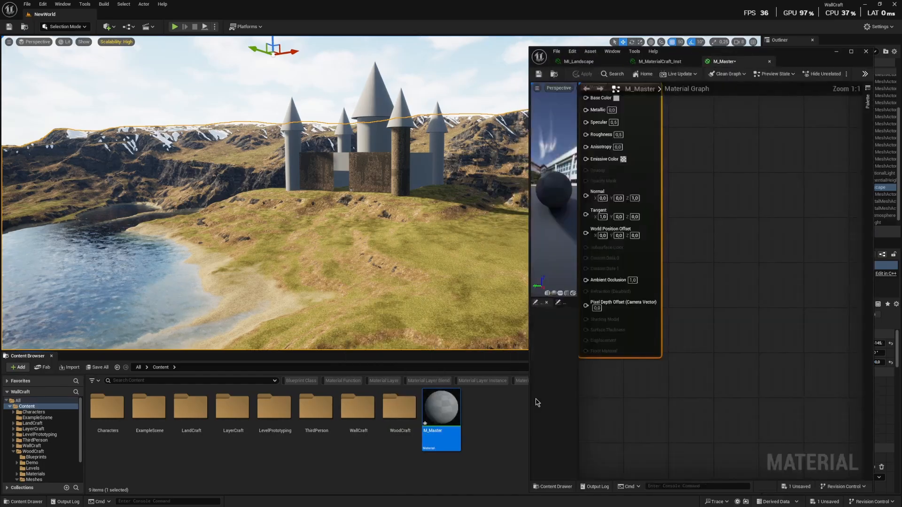
- Close the M_MaterialCraft_Inst and MI_Landscape editors and dock the M_Master editor into the main editor window
left_click(695, 62)
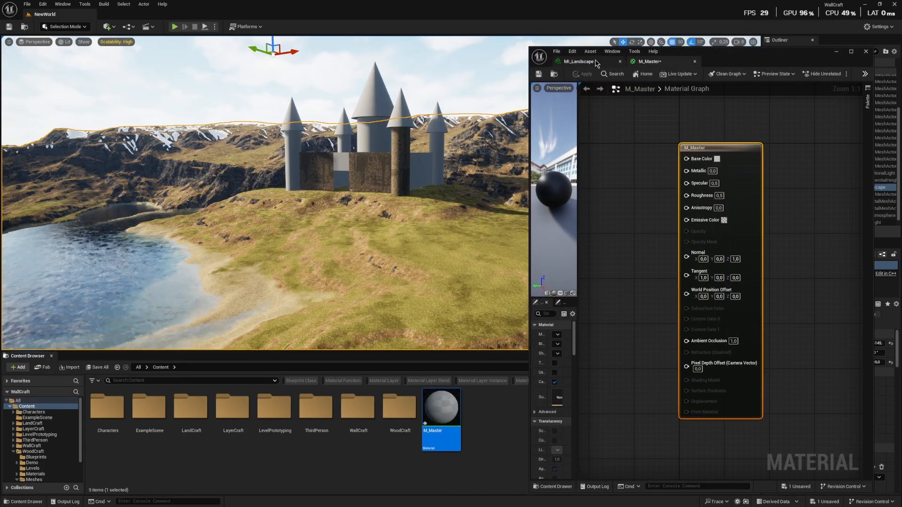
left_click(621, 61)
left_click_drag(591, 63, 181, 14)
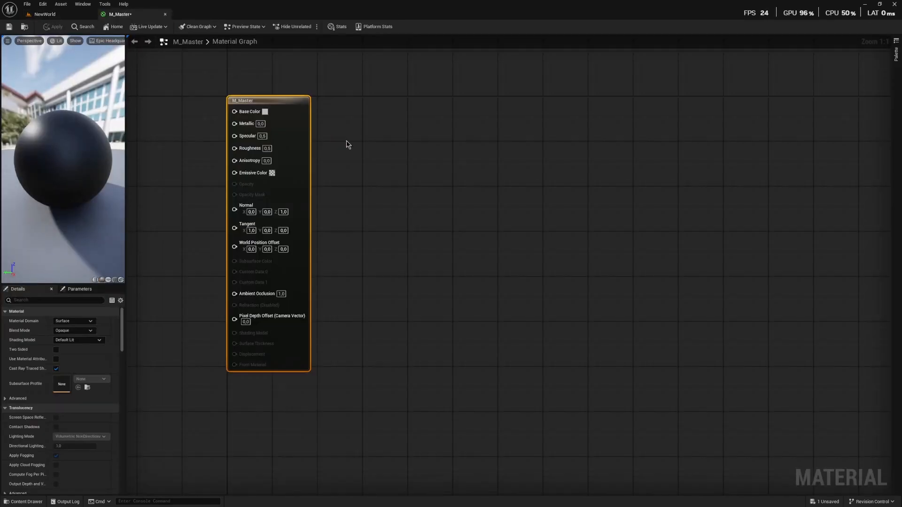
- Enable Use Material Attributes for the M_Master material
right_click_drag(345, 140, 647, 170)
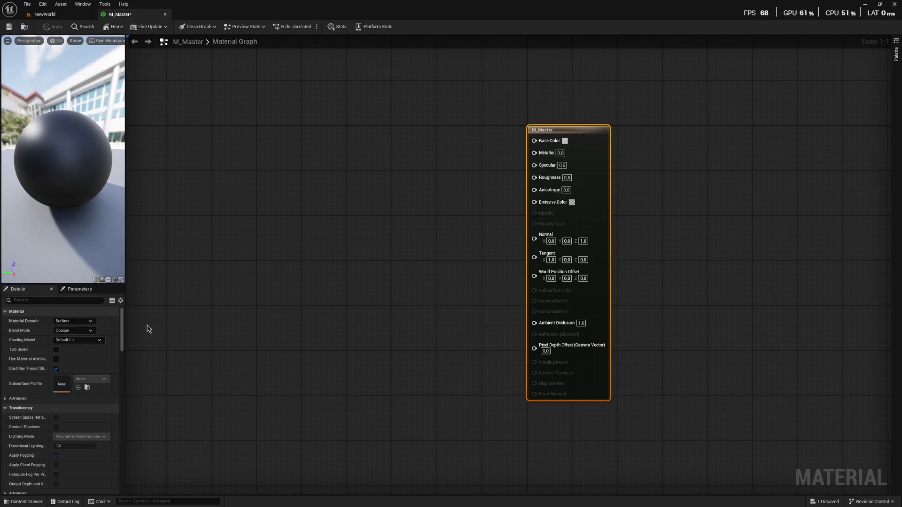
left_click(56, 359)
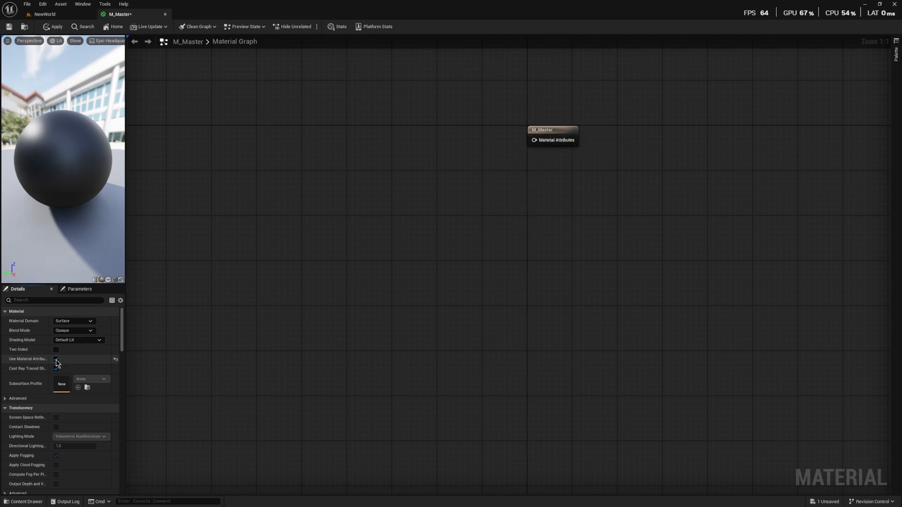
right_click_drag(405, 255, 433, 279)
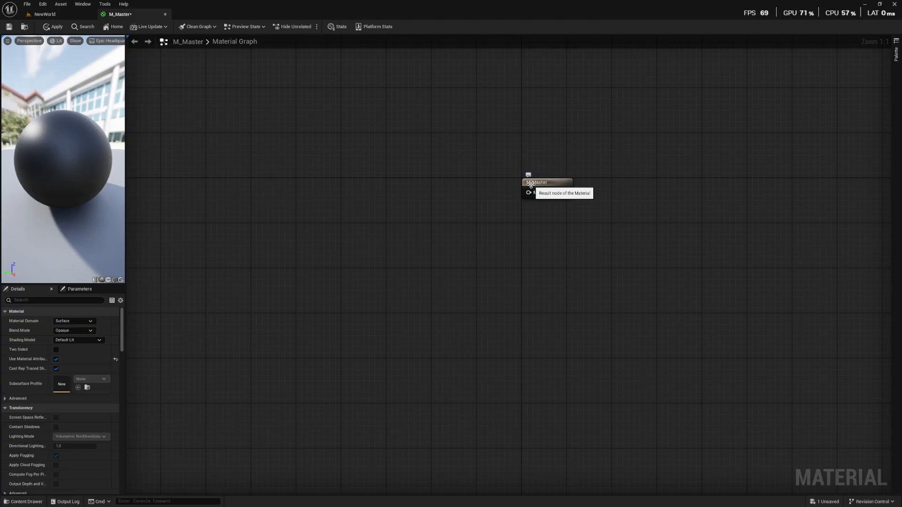
- Add a MakeMaterialAttributes node and connect its output to the Material Attributes input of M_Master
right_click(412, 183)
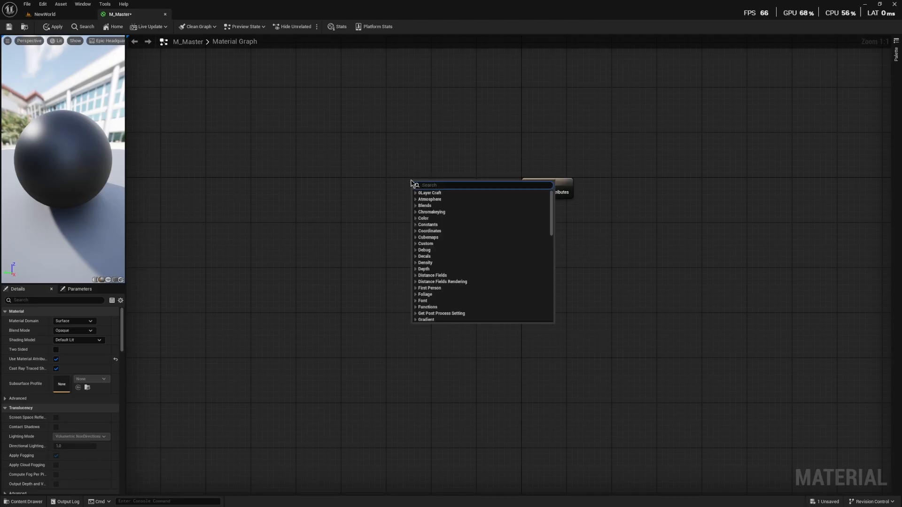
type("make")
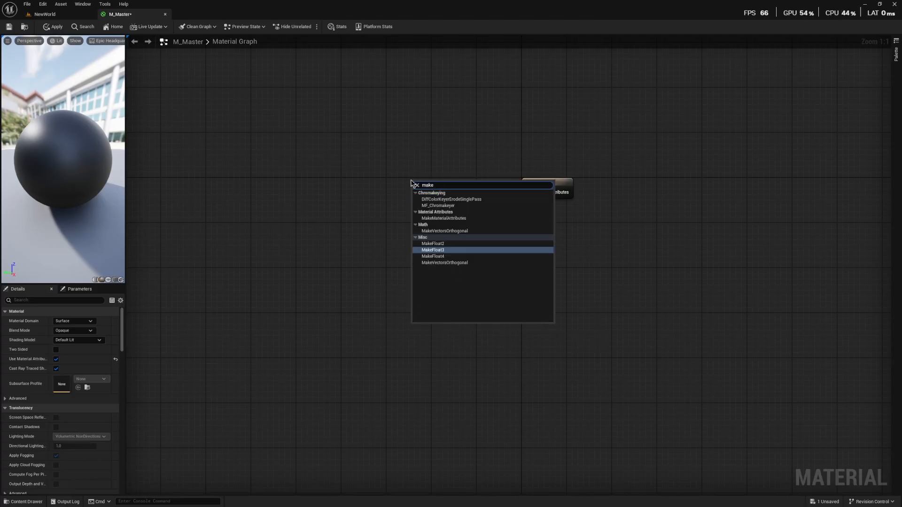
left_click(444, 219)
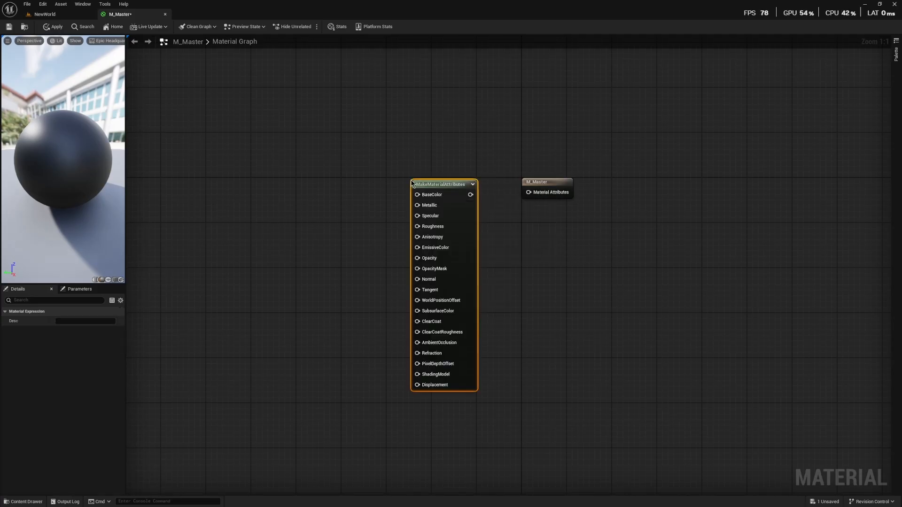
left_click_drag(470, 195, 529, 192)
left_click_drag(465, 221, 440, 196)
- Add a SetMaterialAttributes node and connect its output to the M_Master result node in place of MakeMaterialAttributes
right_click(509, 247)
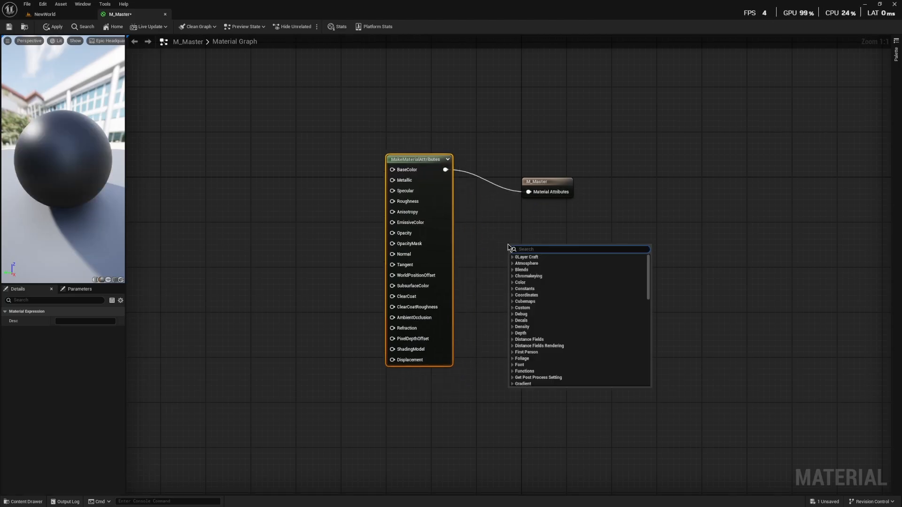
type("set mater")
key("Return")
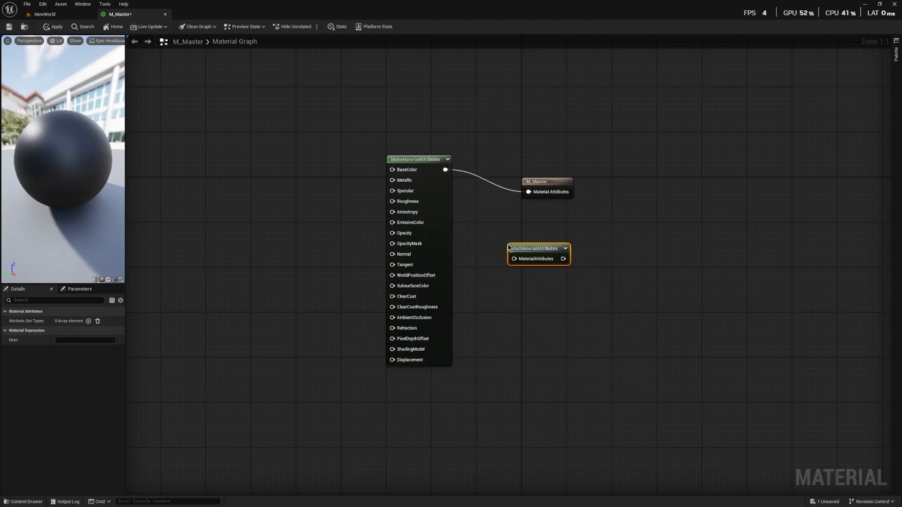
left_click_drag(563, 258, 638, 253)
left_click(525, 249)
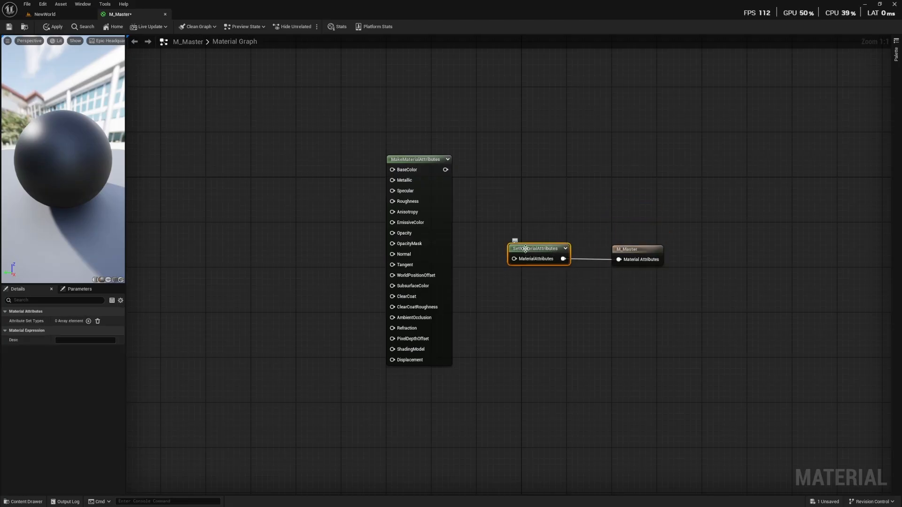
- Place the MakeMaterialAttributes node below the SetMaterialAttributes node and add a BaseColor attribute to SetMaterialAttributes
left_click_drag(438, 236, 459, 325)
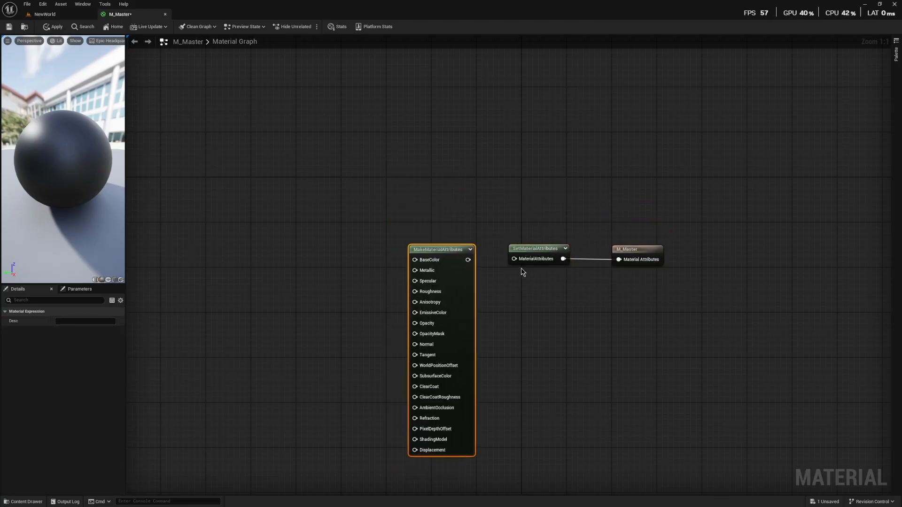
left_click_drag(469, 290, 572, 327)
left_click(538, 253)
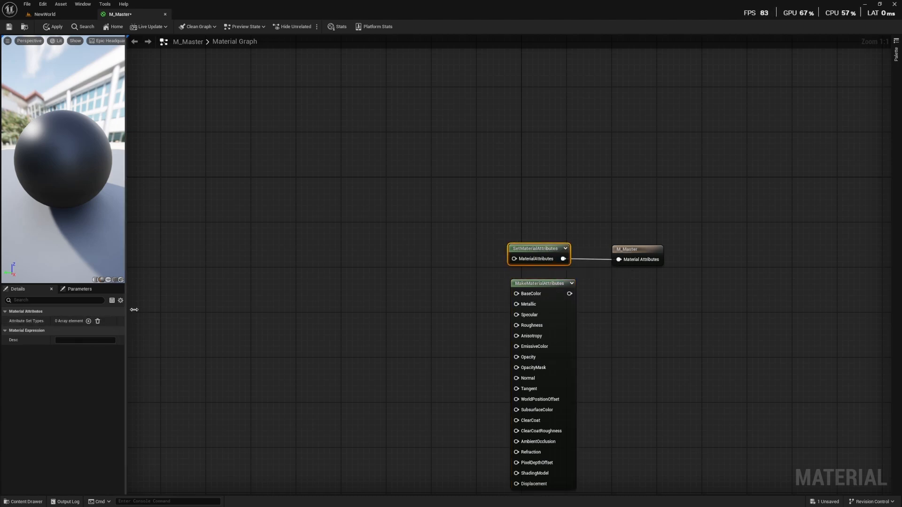
left_click_drag(127, 310, 165, 310)
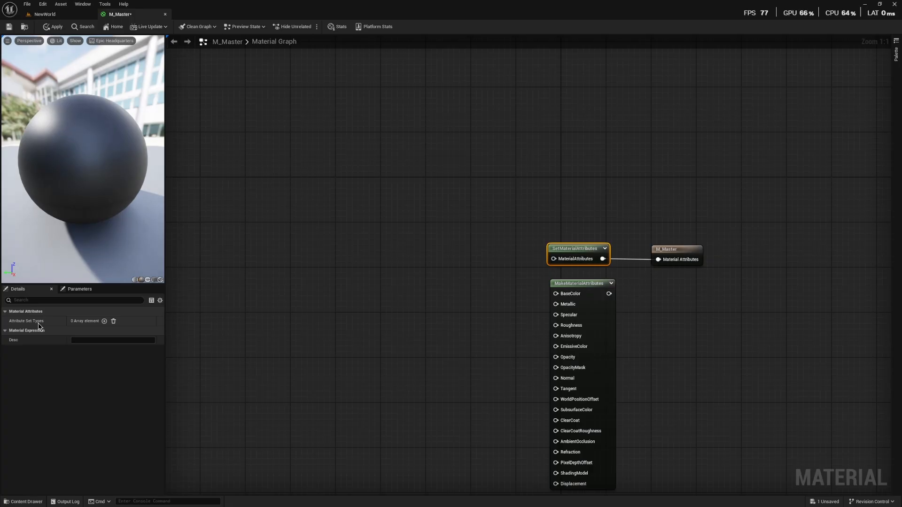
left_click(104, 322)
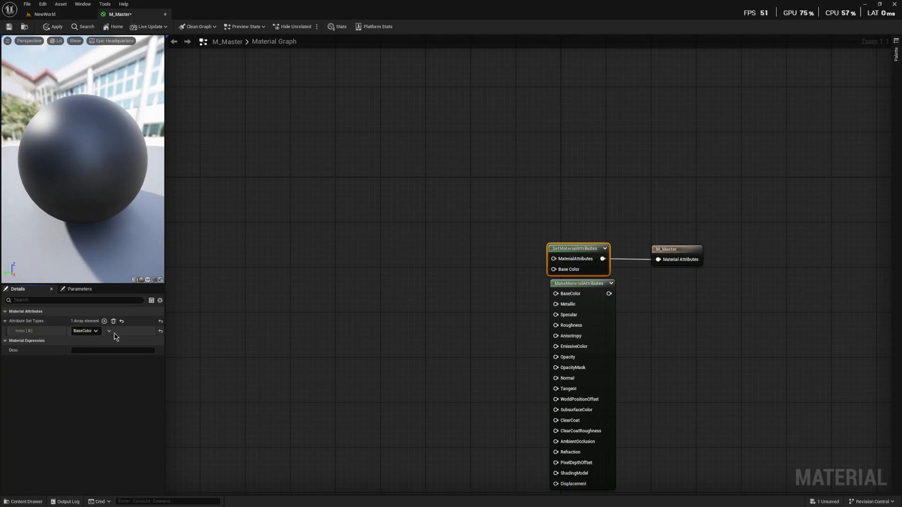
- Move the MakeMaterialAttributes node below M_Master and add Metallic and Specular attributes to the SetMaterialAttributes node
left_click_drag(601, 311, 683, 319)
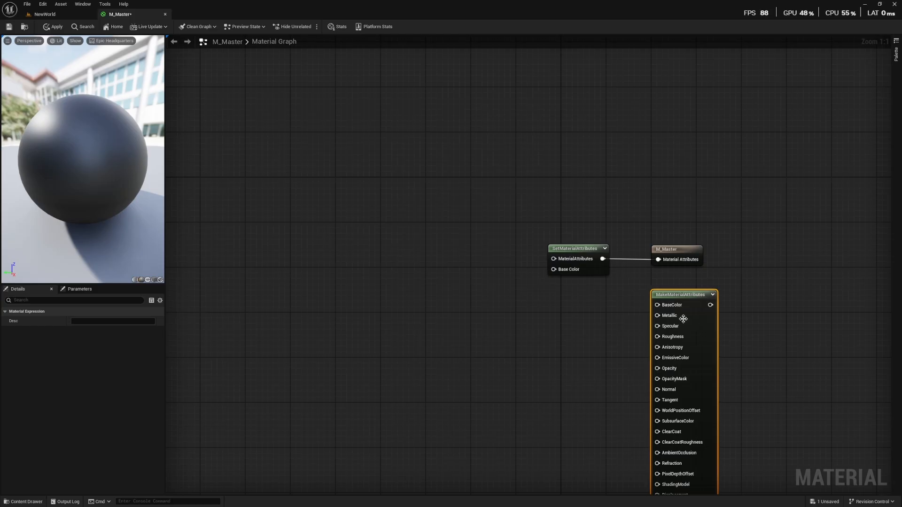
left_click(576, 258)
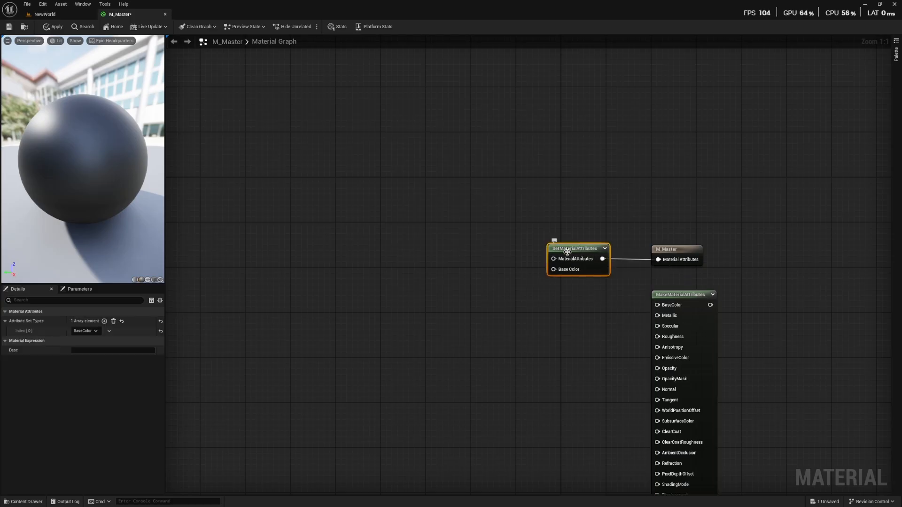
left_click(105, 322)
left_click(106, 321)
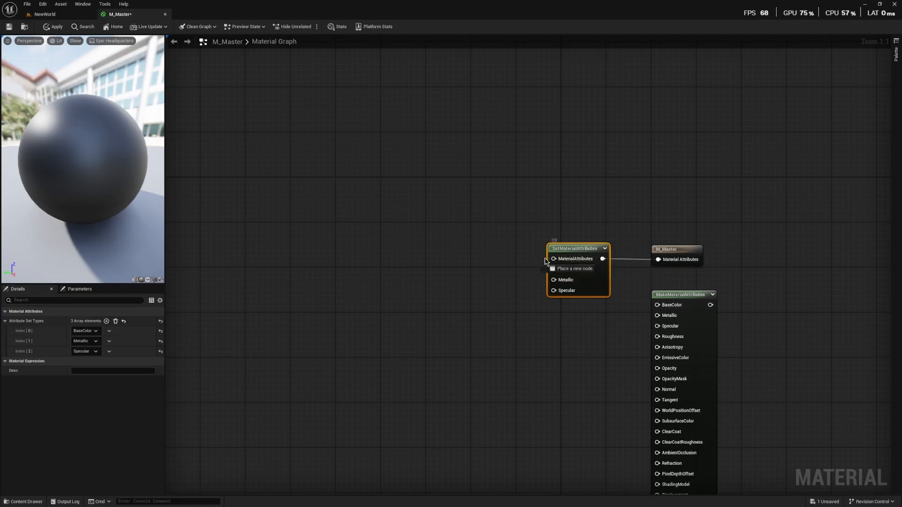
- Remove the Specular and Metallic attributes from SetMaterialAttributes and delete the MakeMaterialAttributes node
left_click_drag(545, 258, 471, 268)
left_click(422, 241)
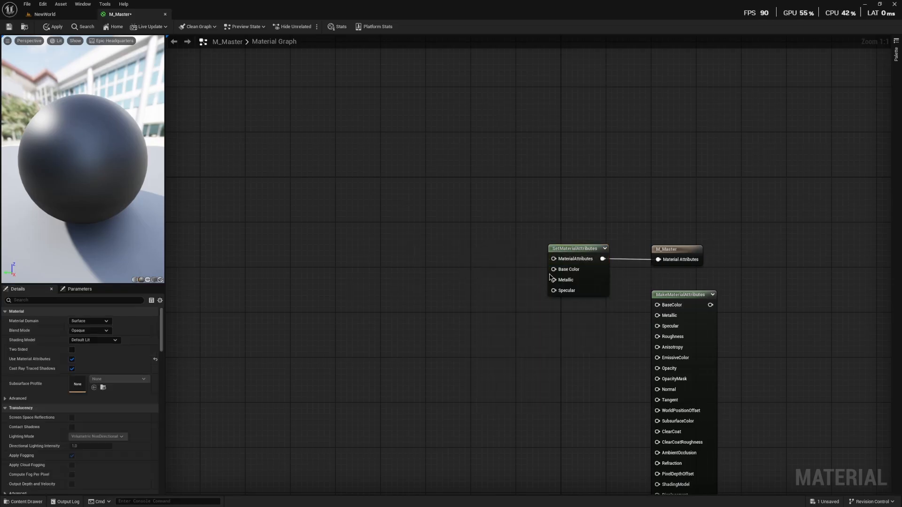
left_click(584, 290)
left_click(109, 351)
left_click(118, 369)
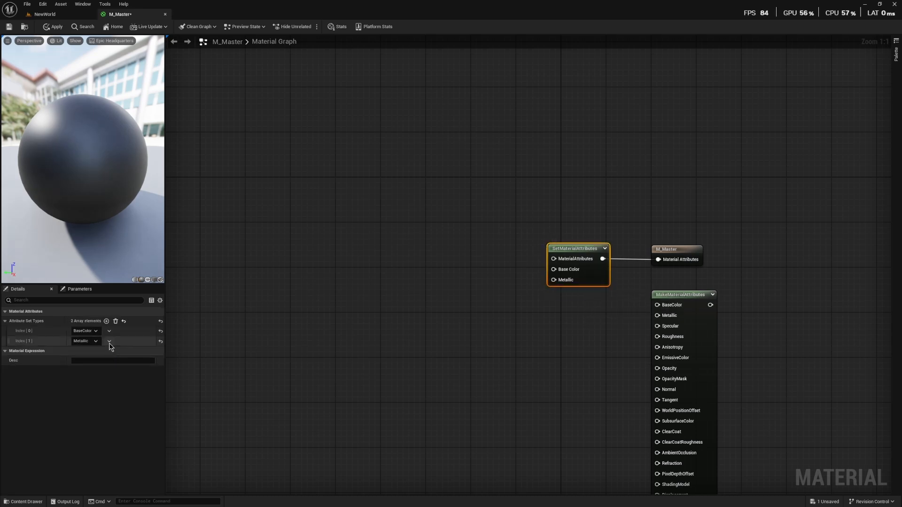
left_click(109, 341)
left_click(118, 359)
left_click(442, 308)
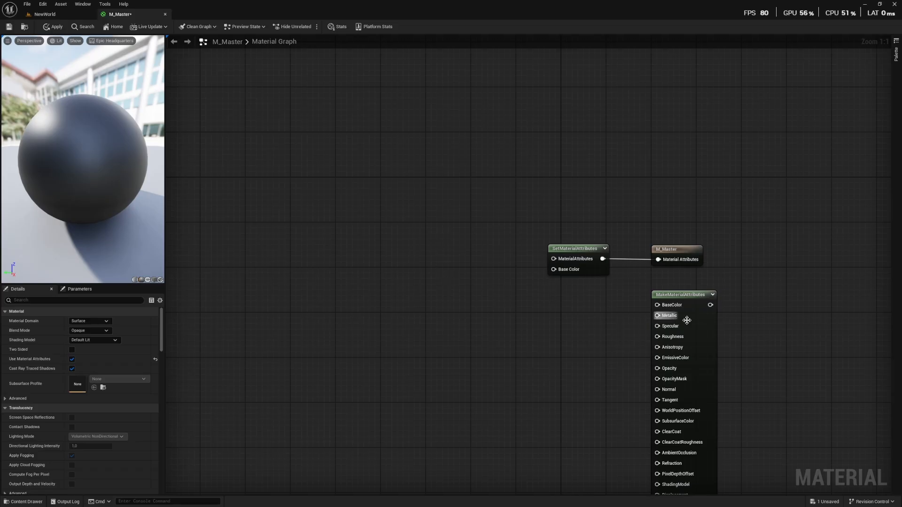
left_click(687, 319)
key("Delete")
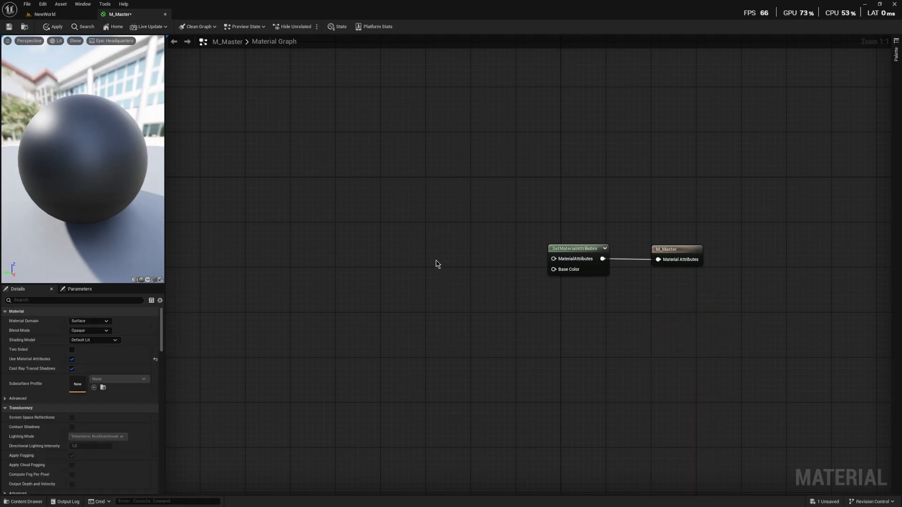
- Feed the Base Color input of SetMaterialAttributes from a new Constant3Vector node with its X value set to 1
left_click(436, 264)
left_click_drag(505, 277, 554, 269)
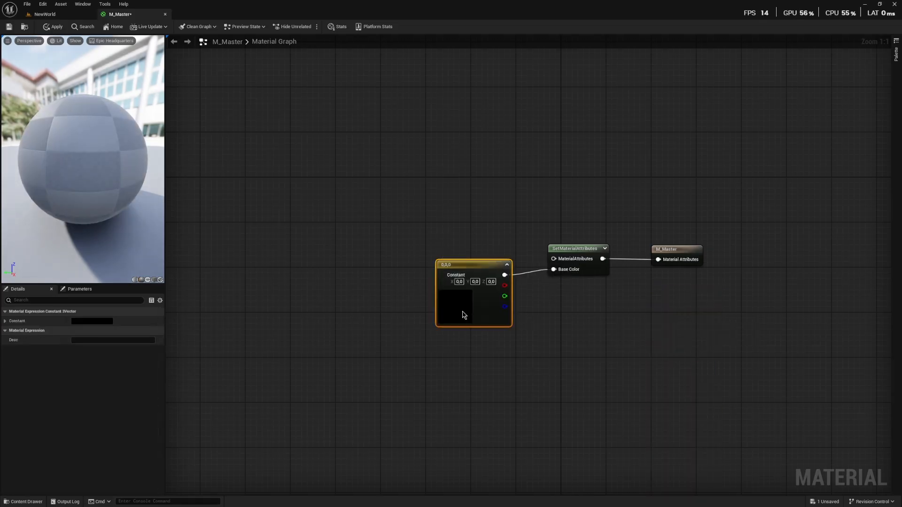
left_click_drag(462, 312, 463, 308)
left_click(459, 277)
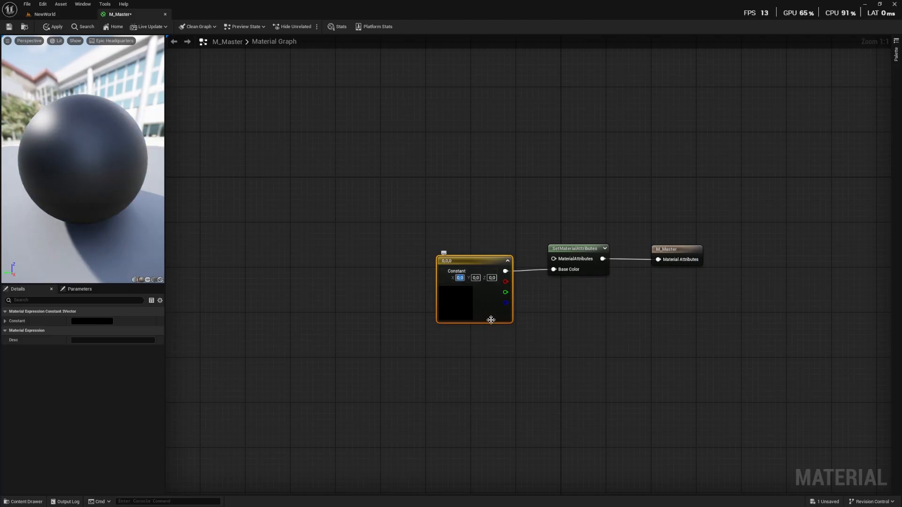
type("1")
key("Return")
left_click(334, 320)
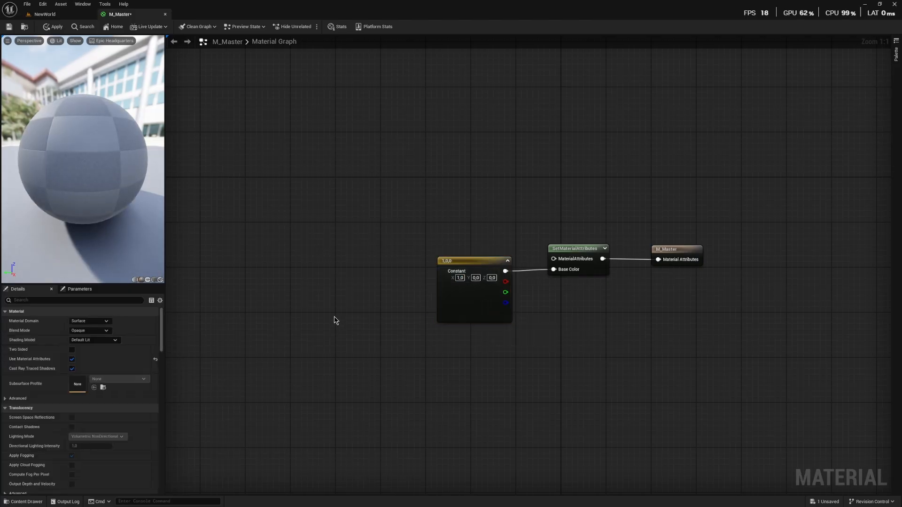
left_click_drag(112, 201, 19, 211)
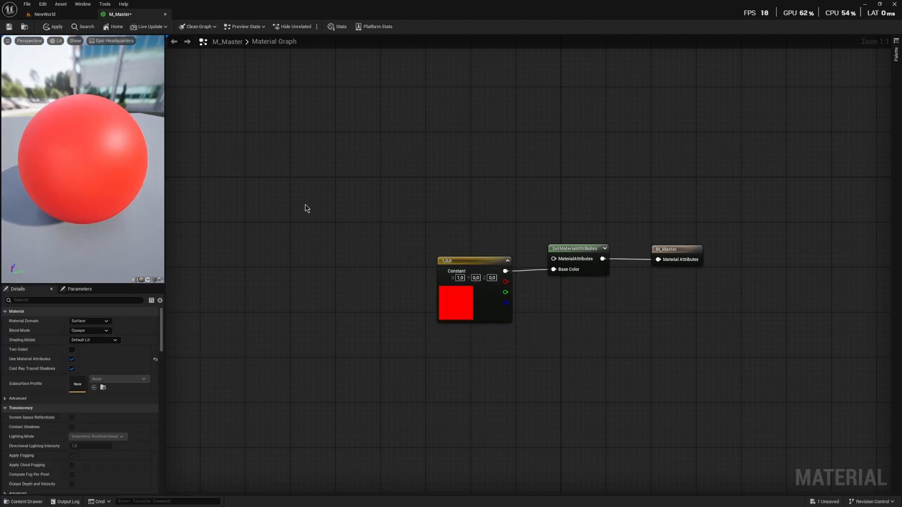
- Convert the red constant vector node to a parameter named Color and align it with the Base Color input
right_click(452, 301)
left_click(470, 322)
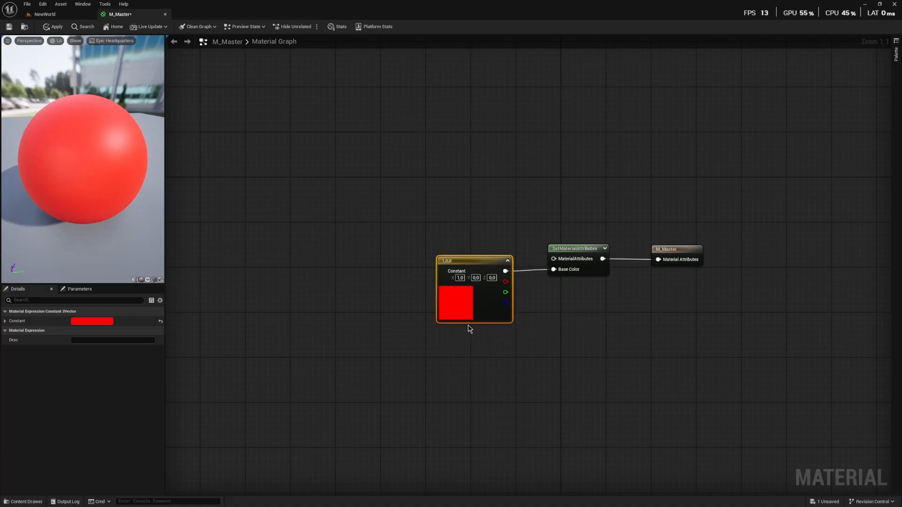
type("Color")
key("Return")
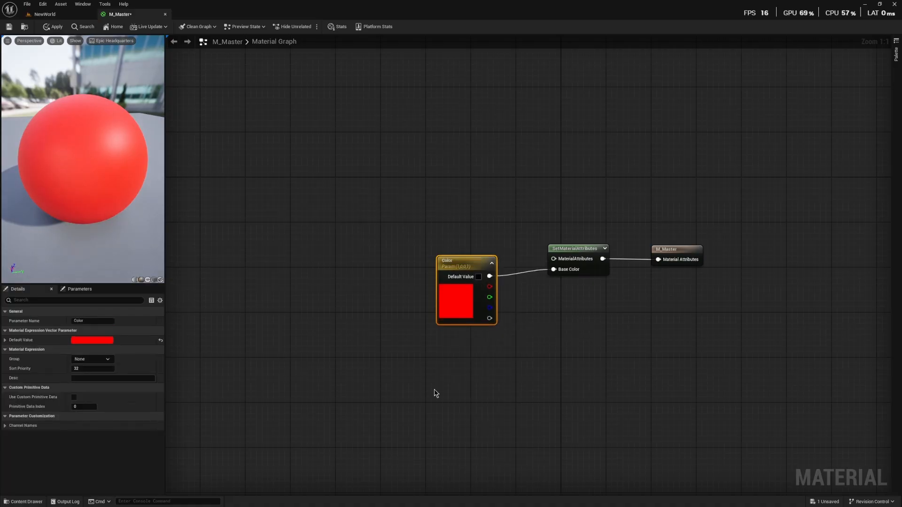
left_click_drag(457, 306, 463, 299)
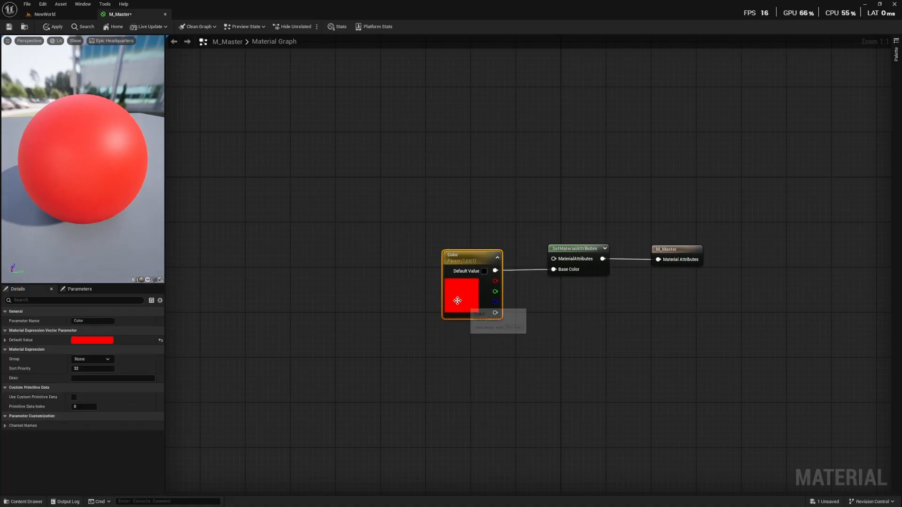
- Apply the M_Master changes, locate the material in the Content folder and create a material instance from it
left_click(56, 27)
left_click(25, 27)
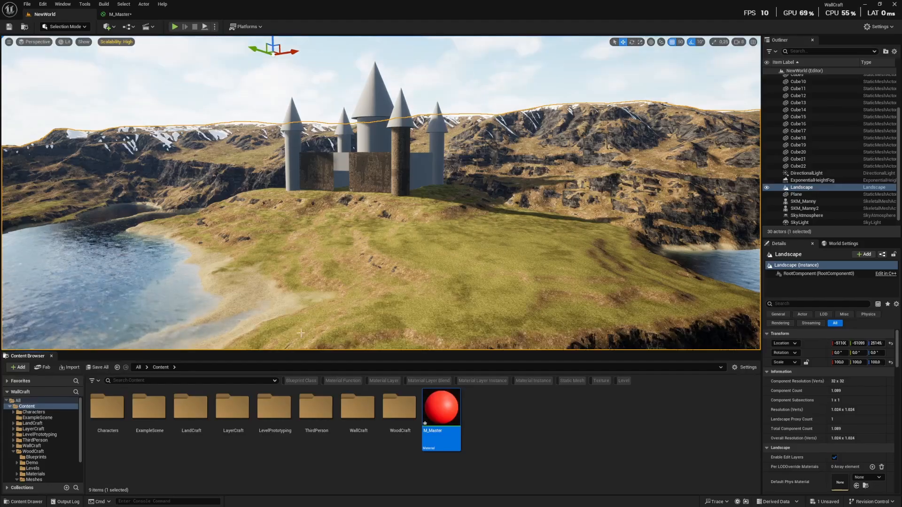
right_click(442, 412)
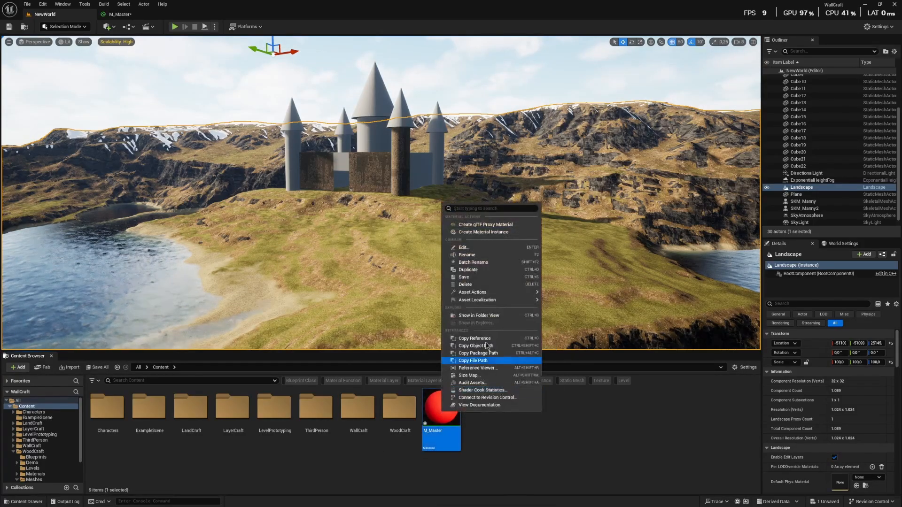
mouse_move(496, 293)
left_click(484, 232)
left_click(483, 413)
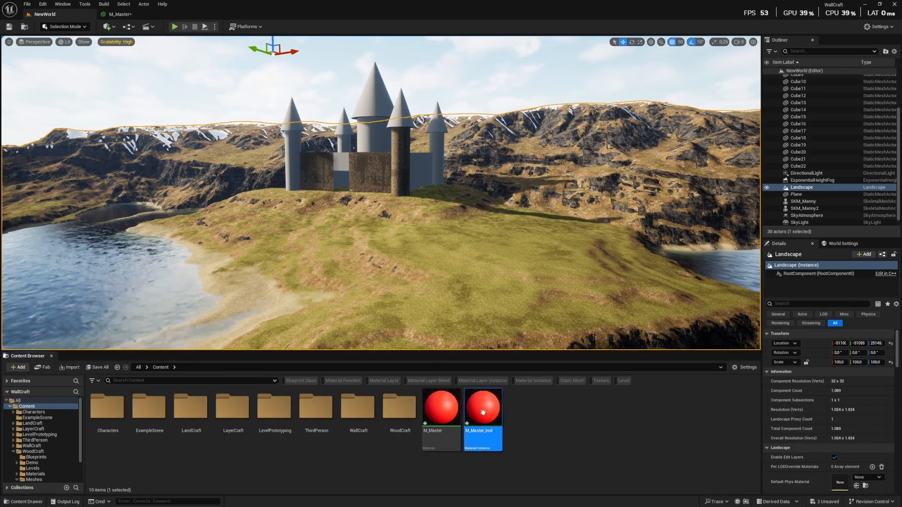
- Open M_Master_Inst in its own window over the M_Master graph, enable its Color override and enlarge the material preview
double_click(484, 413)
left_click_drag(215, 16, 470, 113)
left_click_drag(710, 272, 686, 441)
left_click(447, 156)
left_click(447, 199)
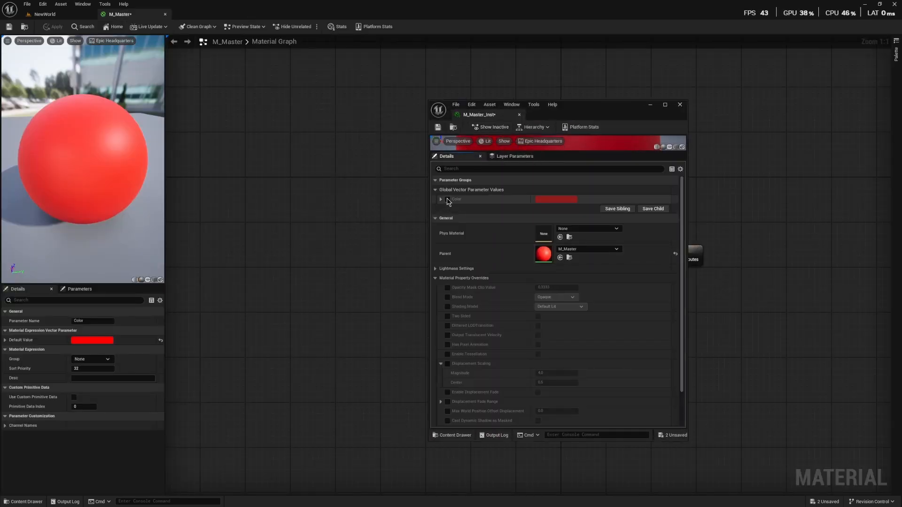
left_click_drag(472, 169, 472, 276)
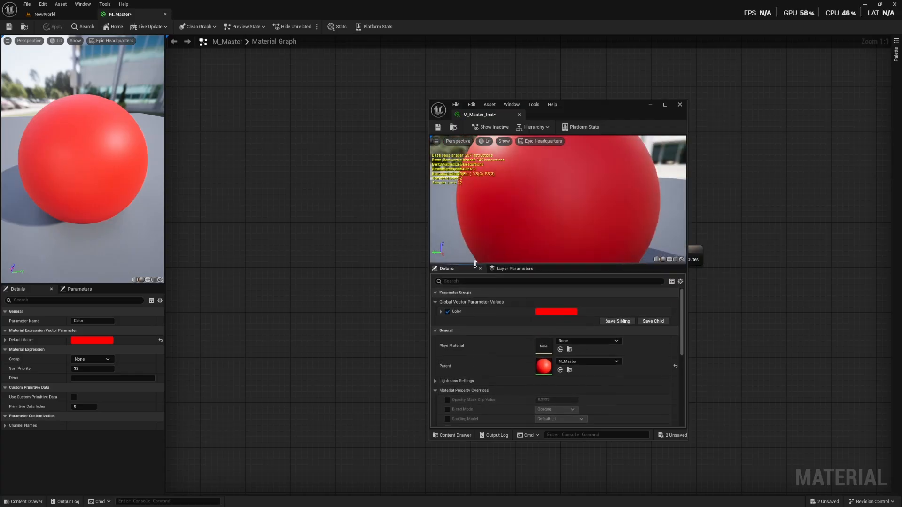
left_click_drag(515, 100, 515, 38)
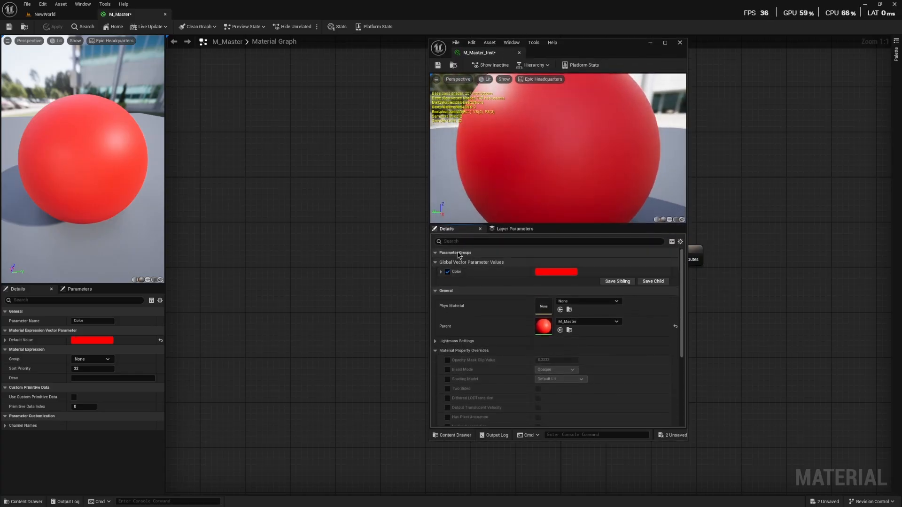
- Set the Color parameter of M_Master_Inst to a fully saturated cyan with R 0 and B 1
left_click(556, 272)
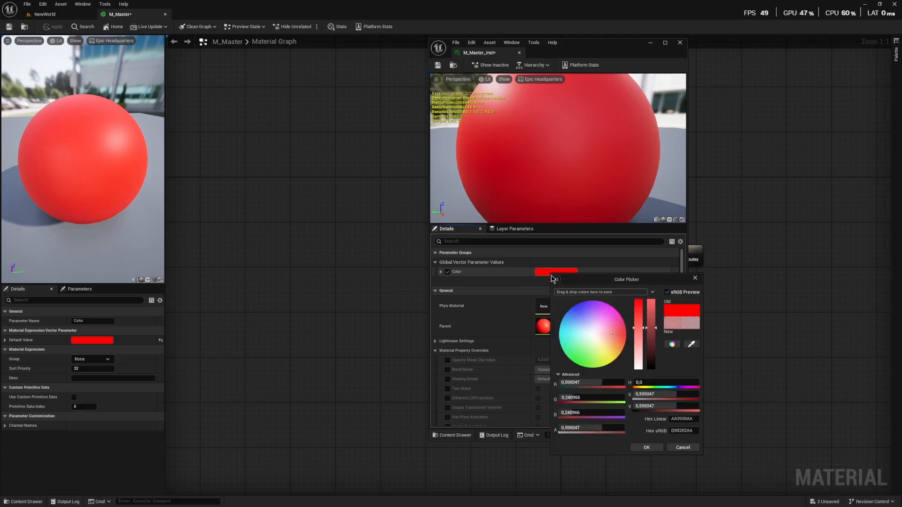
left_click_drag(611, 350, 567, 344)
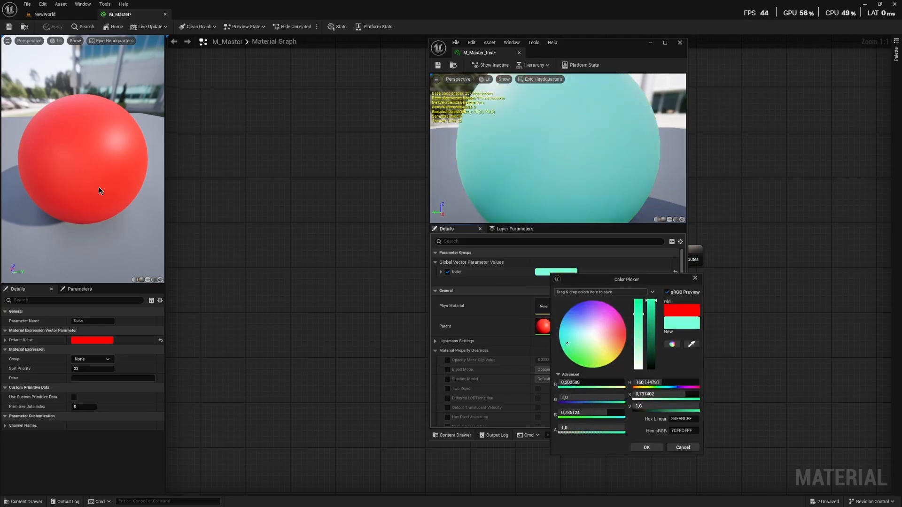
left_click(567, 332)
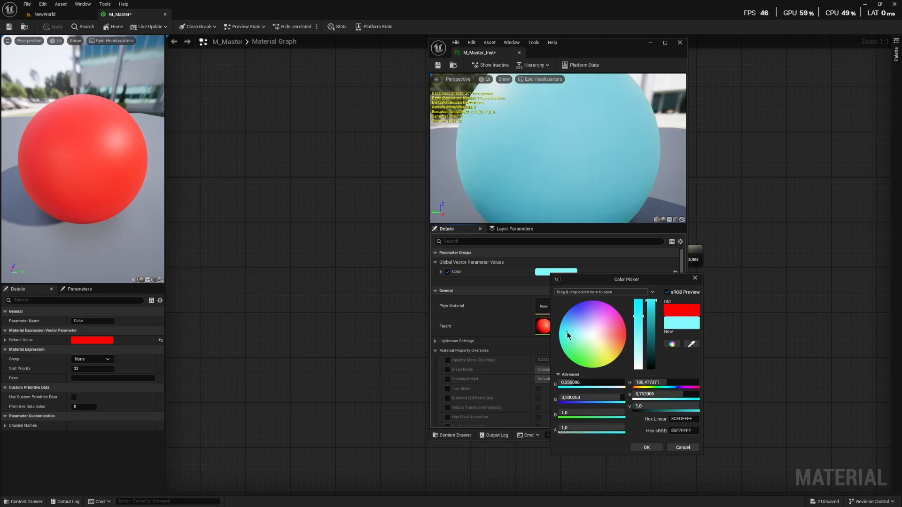
left_click_drag(568, 335, 559, 334)
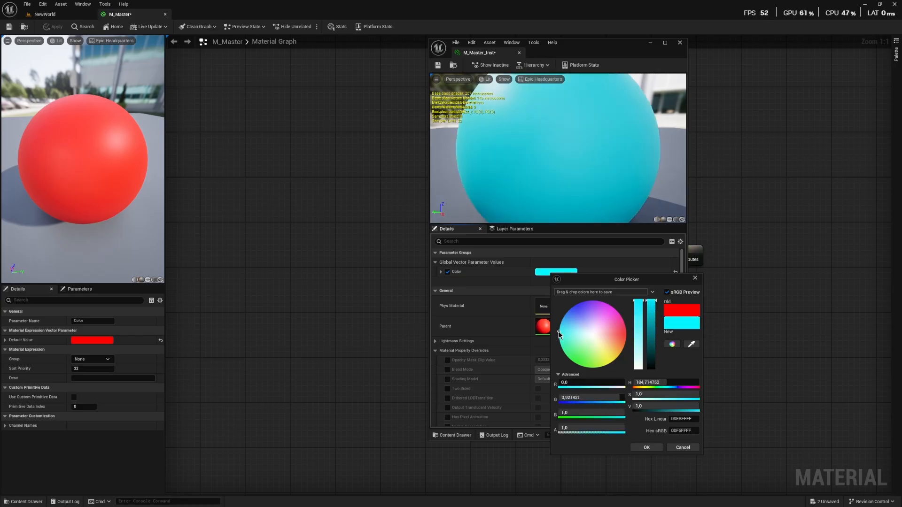
left_click(645, 448)
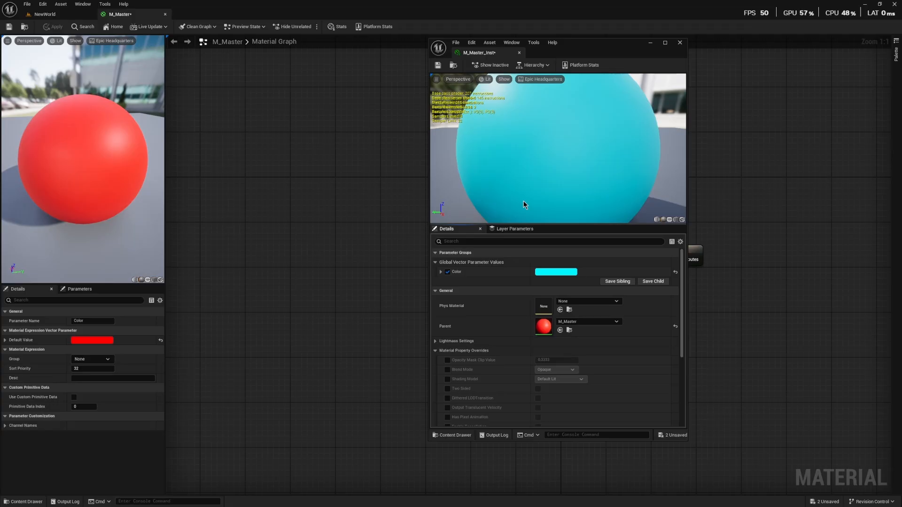
- Check the instance's layer parameters, minimize its window and move the Color and SetMaterialAttributes nodes away from M_Master
left_click(512, 229)
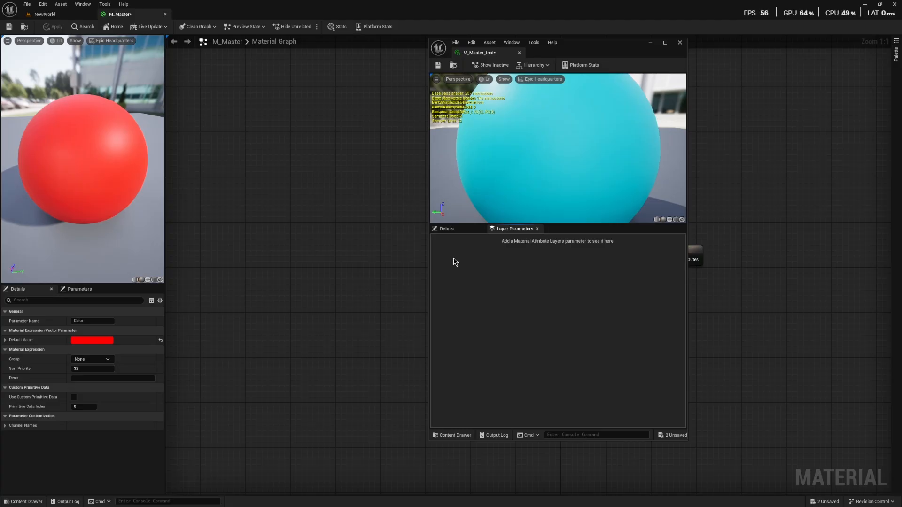
left_click(367, 253)
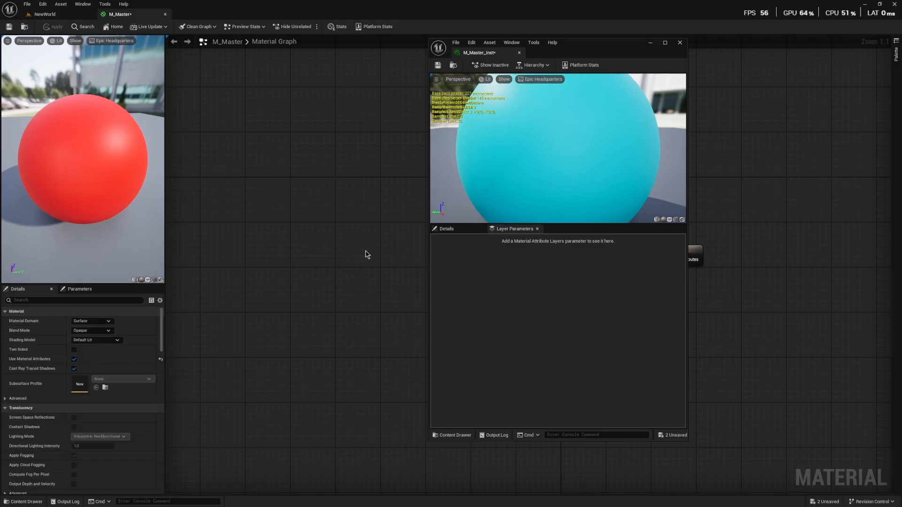
left_click(651, 43)
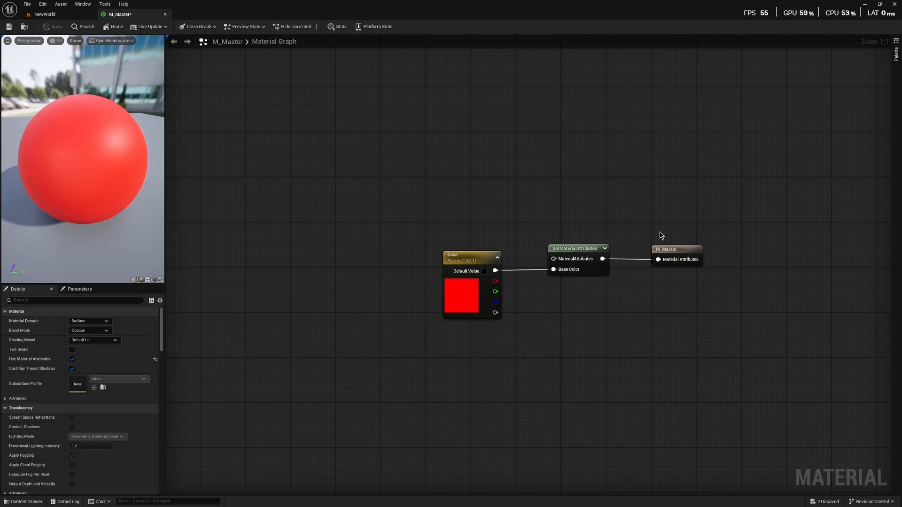
left_click_drag(575, 249, 499, 267)
left_click_drag(459, 294, 314, 292)
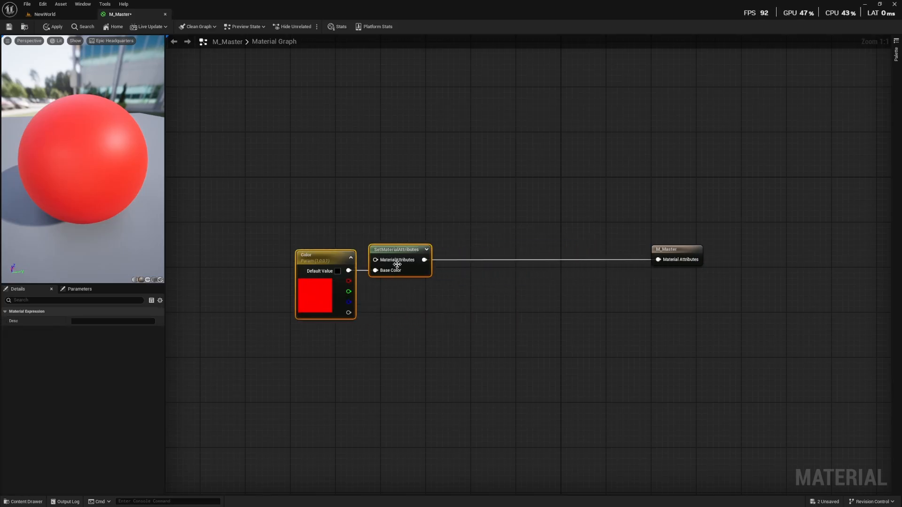
left_click(445, 254)
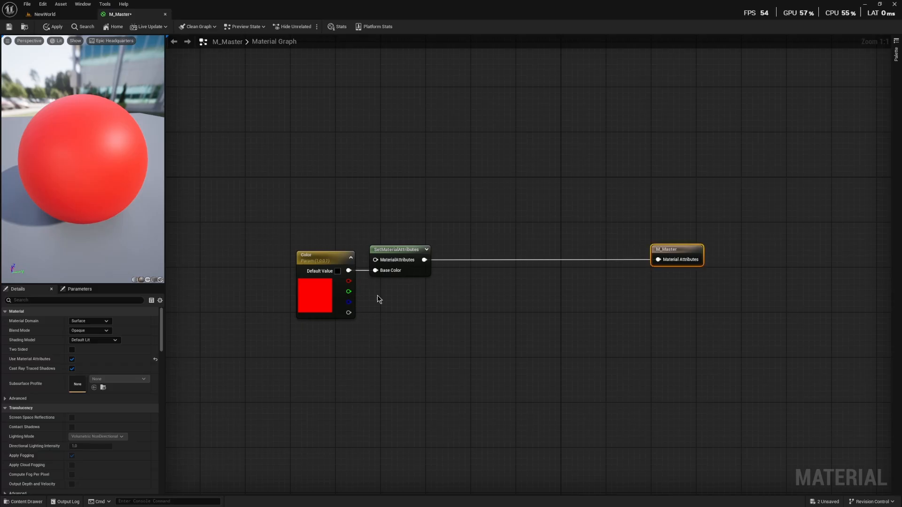
- Disable Use Material Attributes on M_Master, try feeding Base Color from Color and SetMaterialAttributes, and enable the option again
left_click(72, 359)
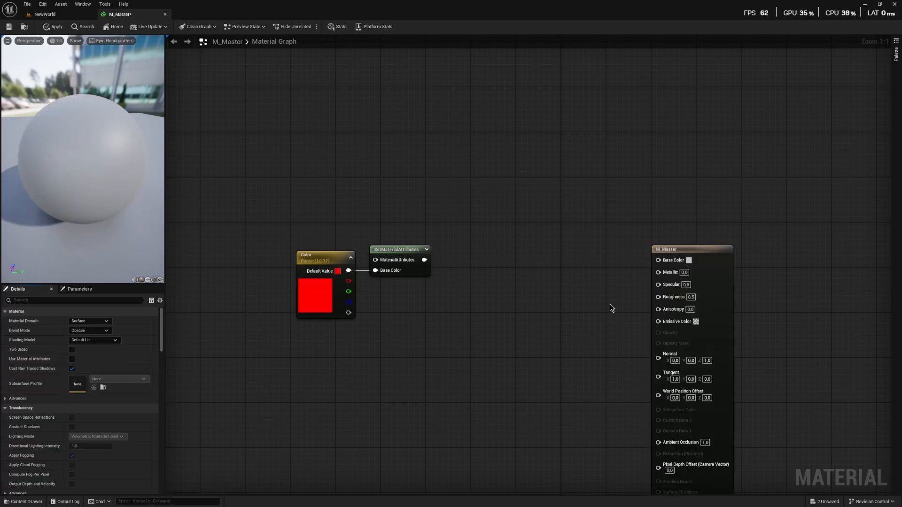
left_click(390, 248)
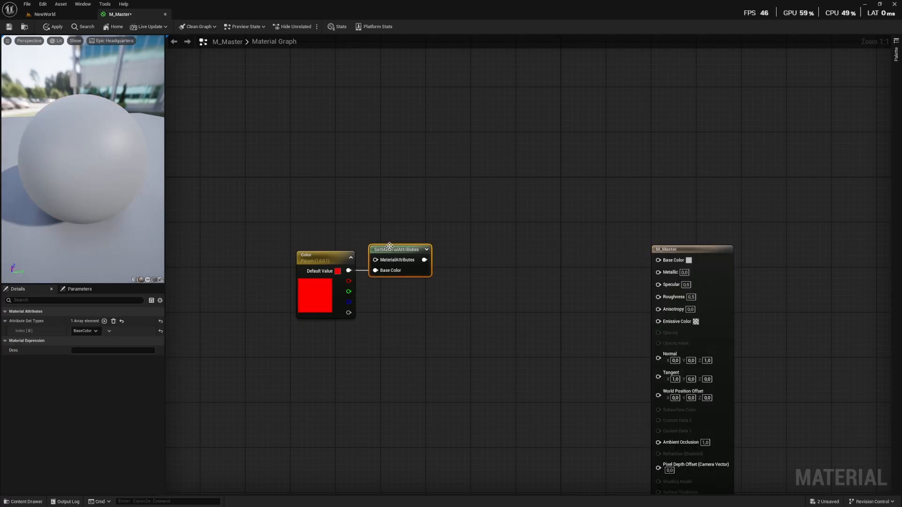
left_click_drag(345, 275, 658, 260)
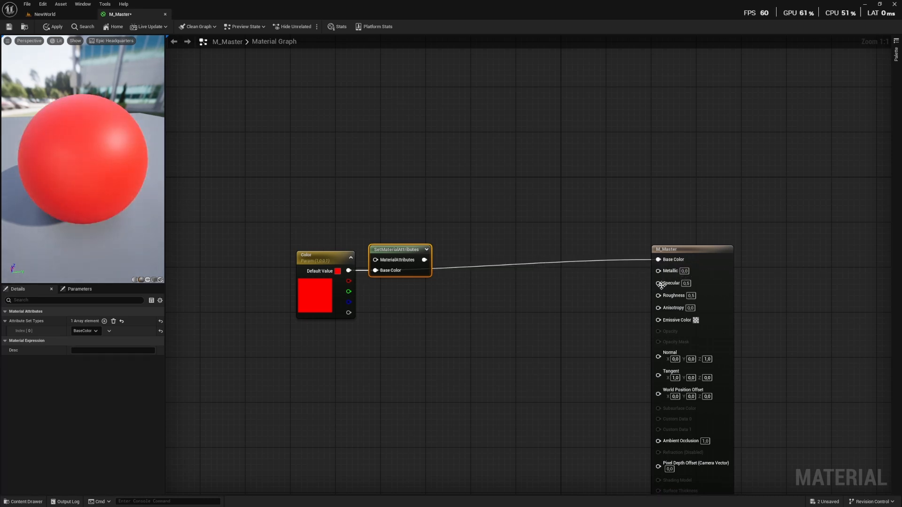
left_click(659, 260, "alt")
left_click_drag(425, 260, 676, 261)
left_click(703, 257)
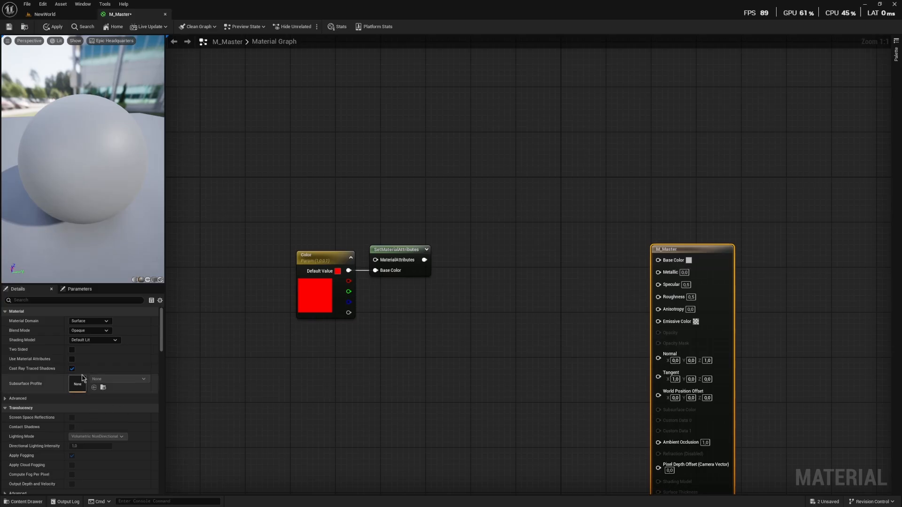
left_click(72, 359)
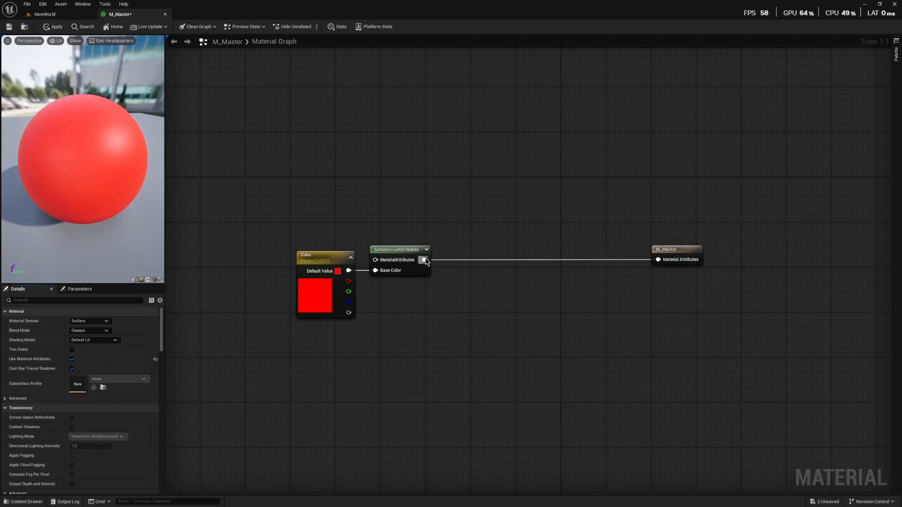
- Bring the M_Master node closer and add a MaterialAttributeLayers node between SetMaterialAttributes and M_Master
left_click_drag(667, 252, 621, 252)
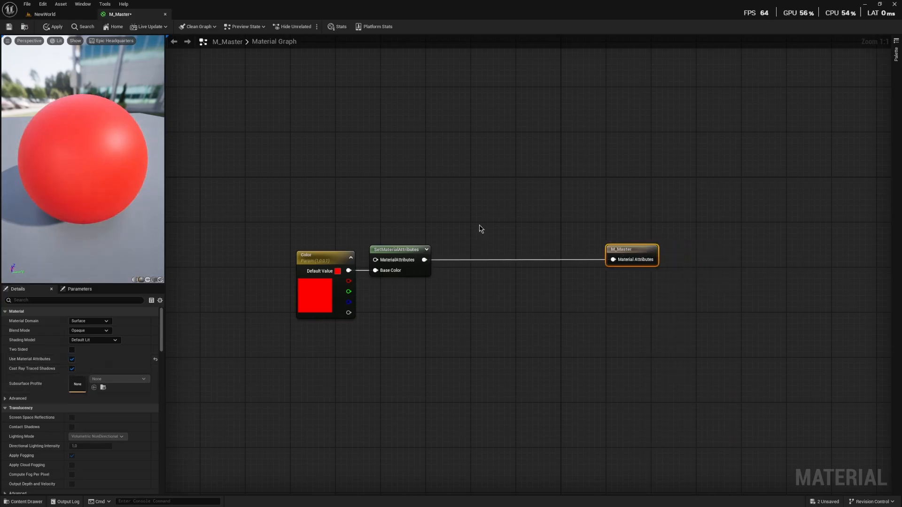
right_click(440, 222)
left_click(488, 208)
right_click(460, 226)
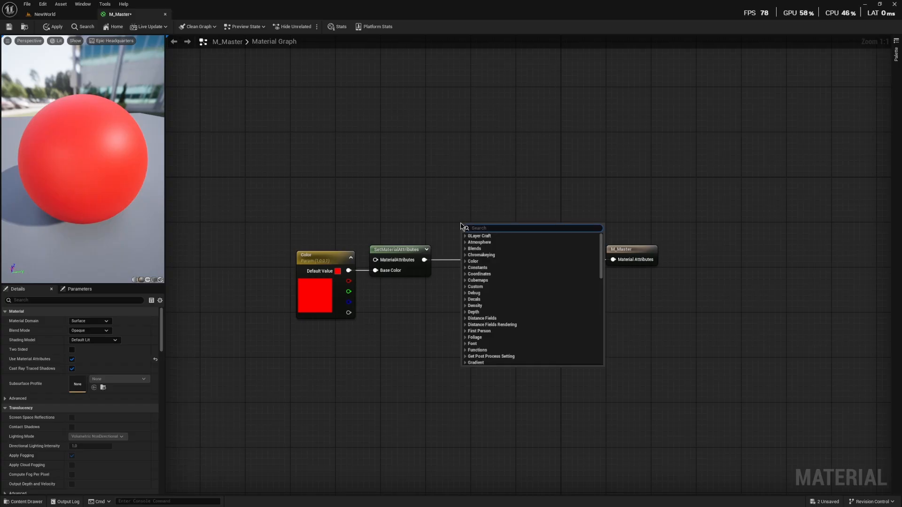
type("layer attri")
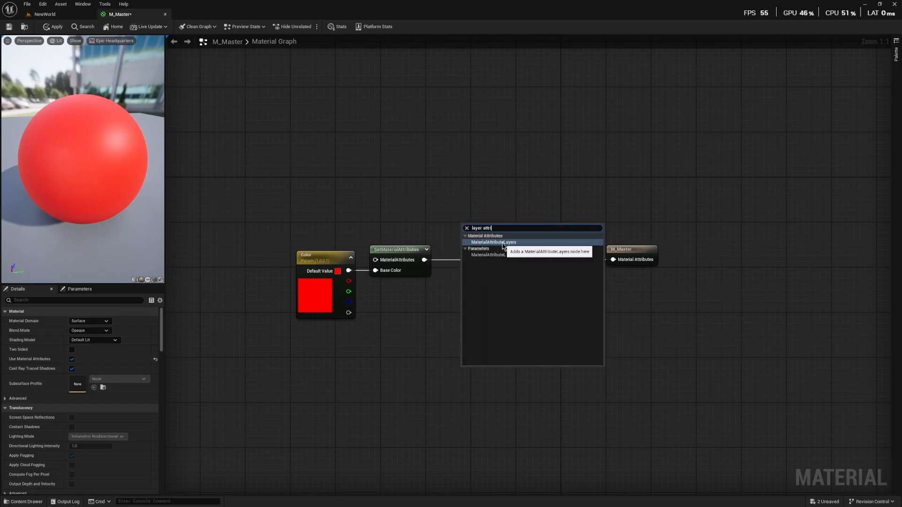
left_click(502, 242)
left_click_drag(507, 237, 520, 256)
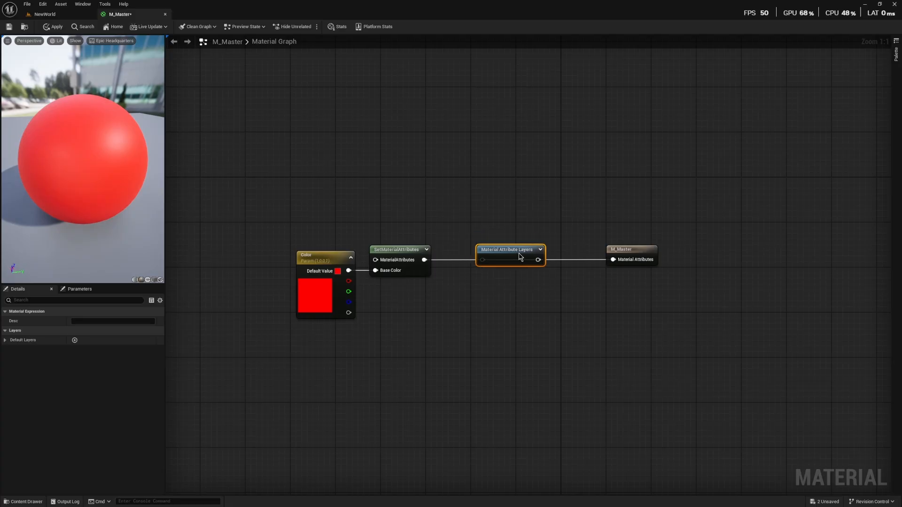
- Wire SetMaterialAttributes through the Material Attribute Layers node into M_Master and space the nodes evenly in a row
left_click_drag(424, 260, 482, 260)
left_click_drag(538, 260, 610, 251)
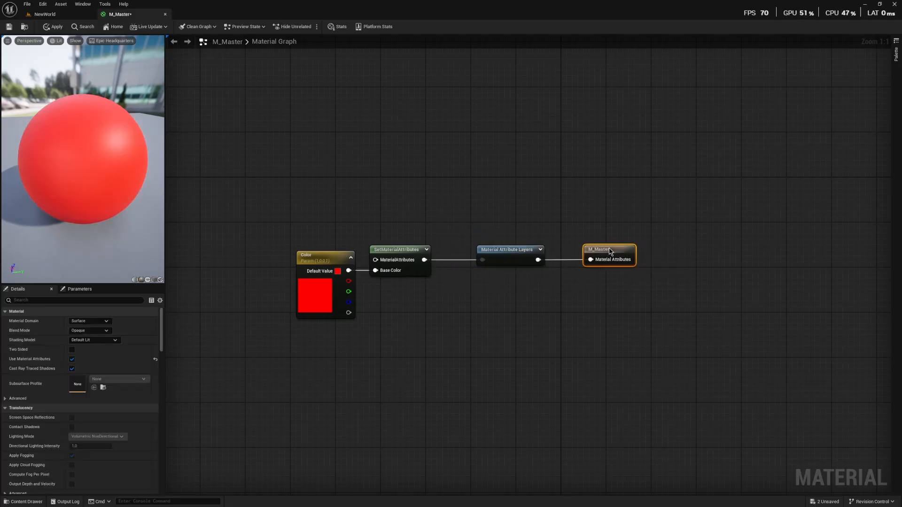
left_click_drag(507, 256, 490, 256)
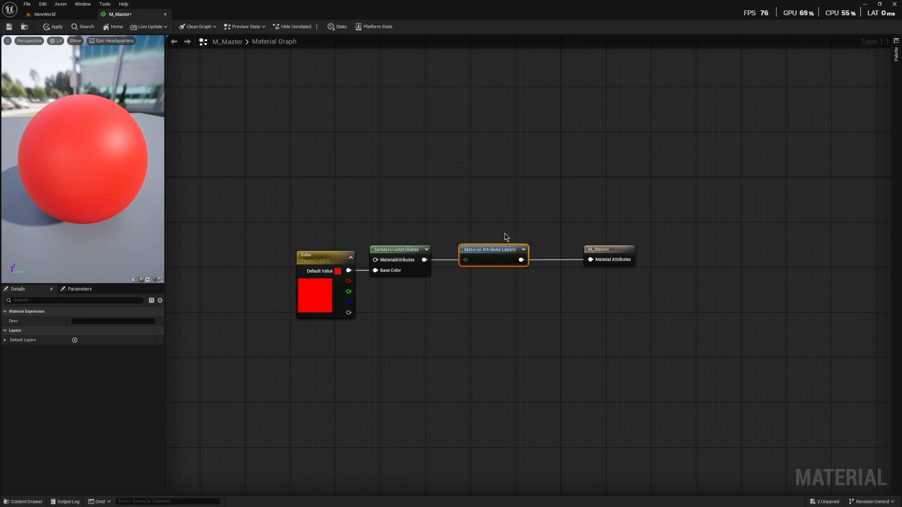
left_click_drag(496, 250, 501, 250)
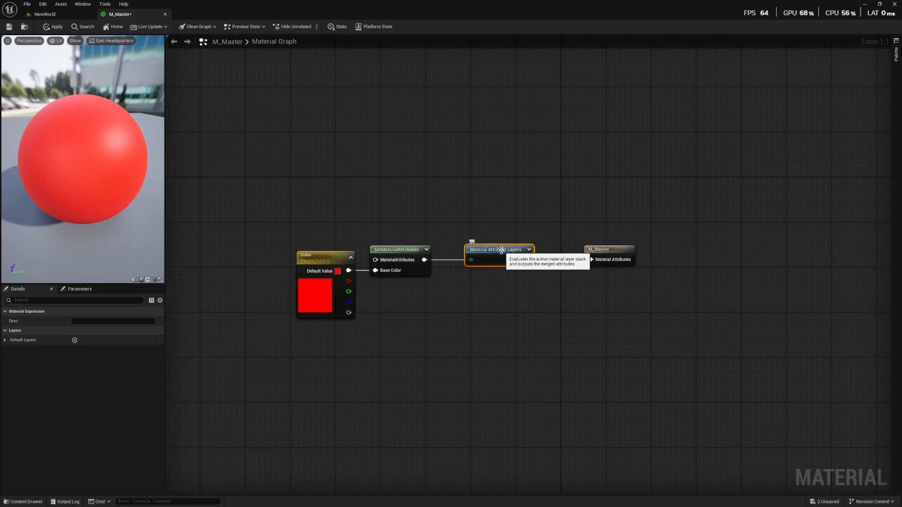
left_click(471, 201)
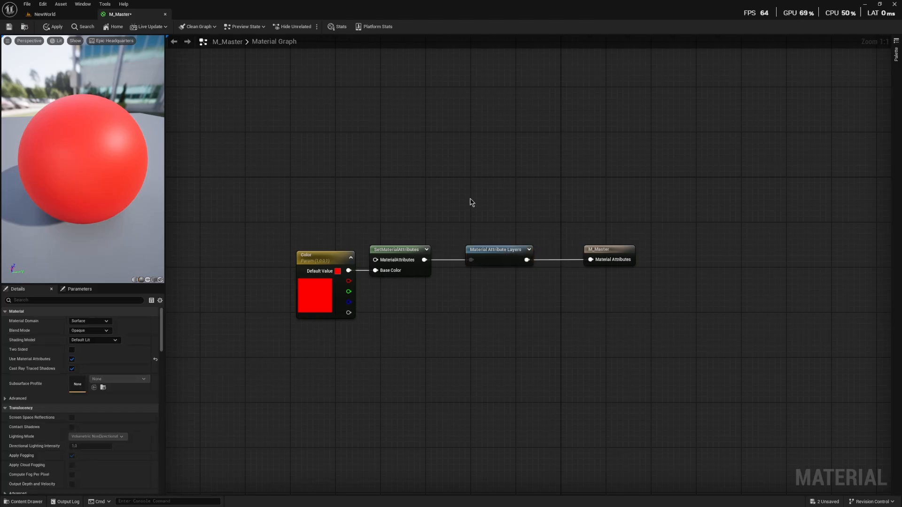
- Apply the M_Master changes and inspect the asset choices of the Background layer in M_Master_Inst
left_click(50, 27)
key("alt+Tab")
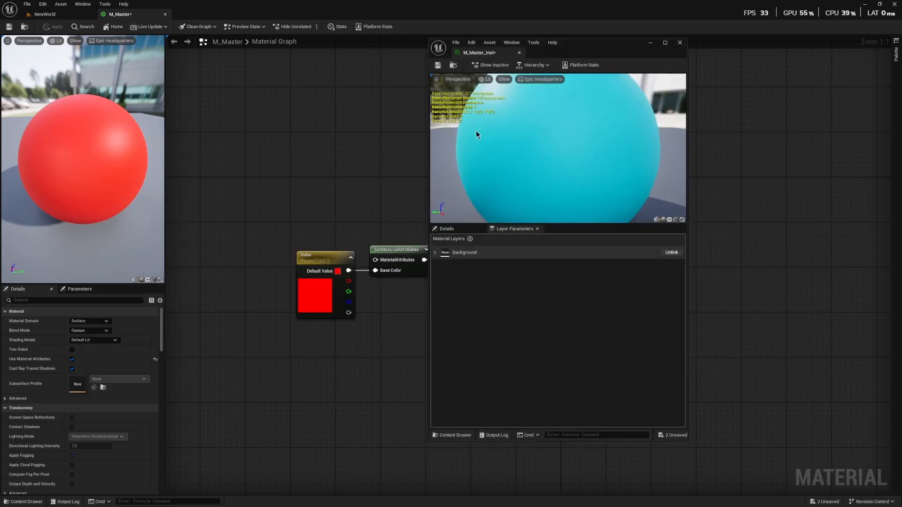
left_click(435, 254)
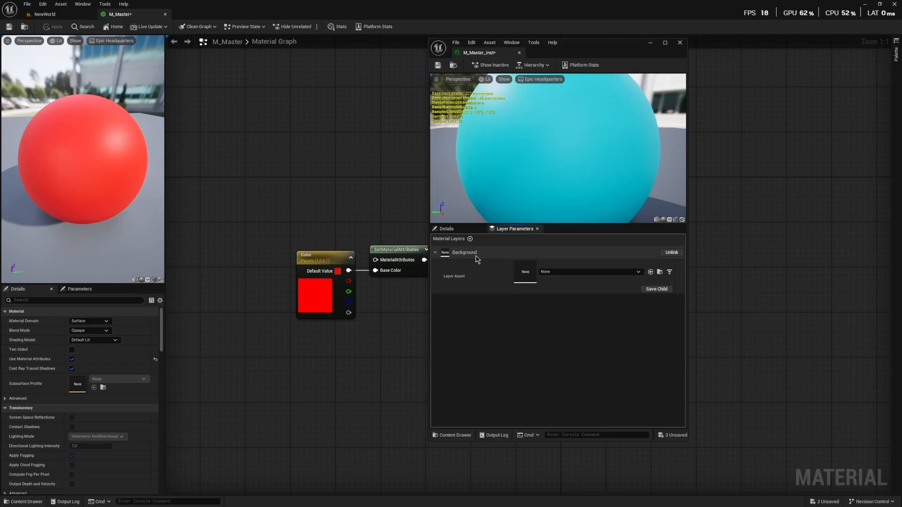
left_click(544, 273)
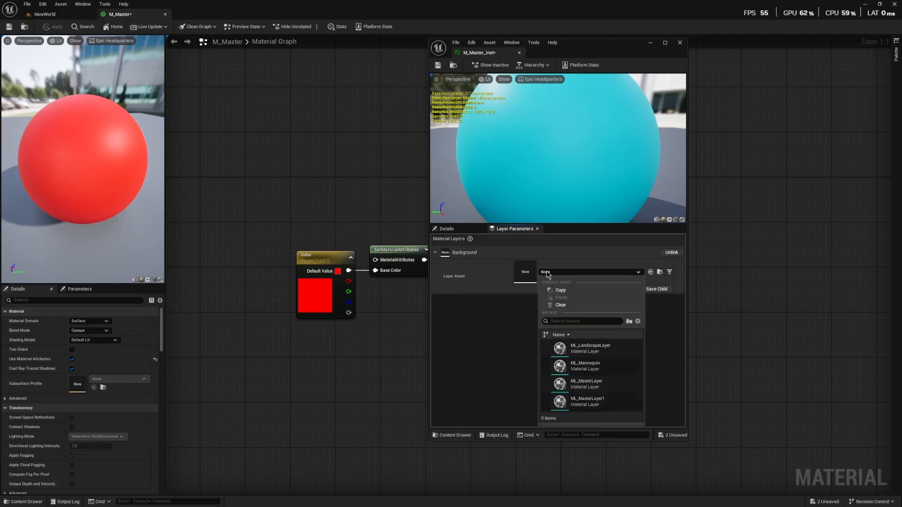
left_click(500, 356)
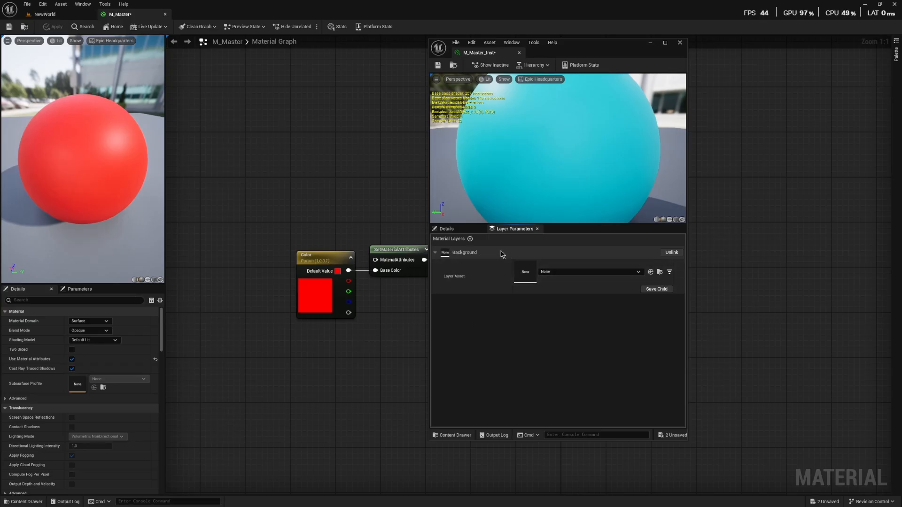
- Move the instance window beside the M_Master nodes, check its details and show its layer parameters again
left_click(462, 230)
left_click_drag(607, 43, 767, 63)
right_click_drag(484, 137, 428, 128)
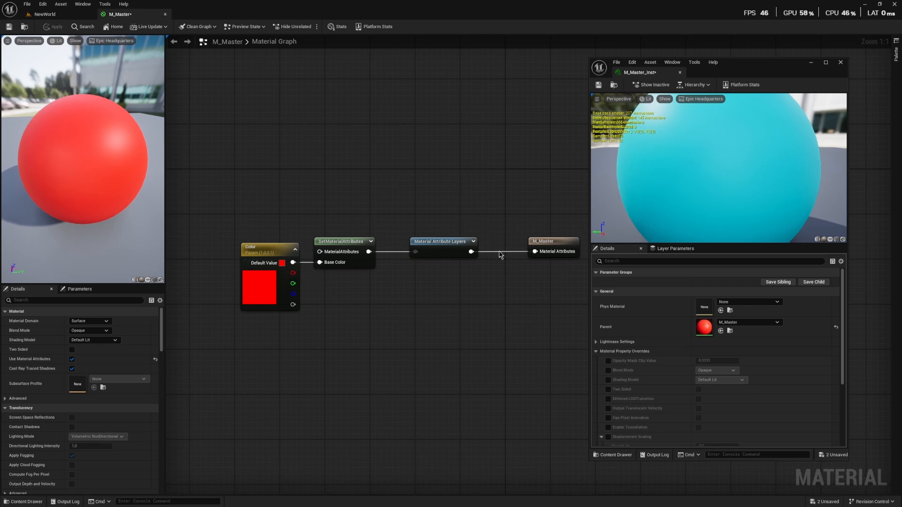
left_click(663, 250)
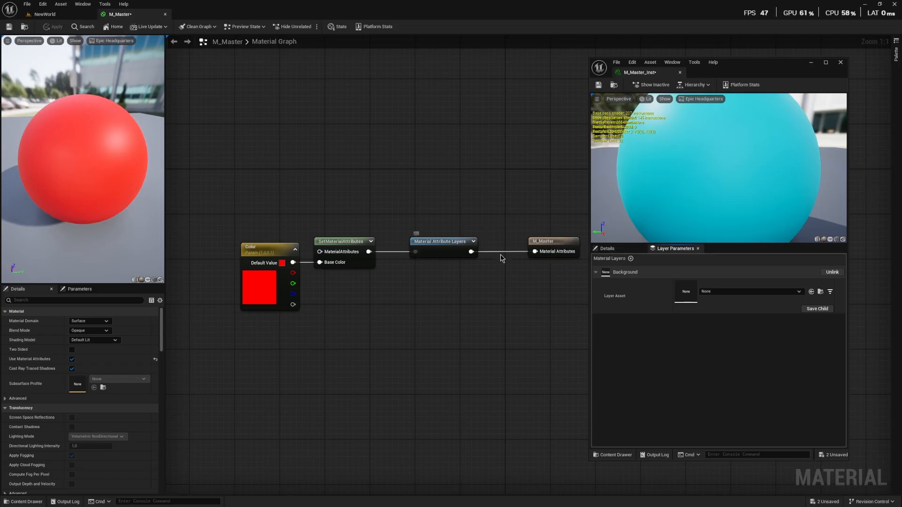
- Create a Material Layer asset named ML_Layer in the level project's Content folder
left_click(55, 14)
left_click_drag(489, 398, 525, 414)
right_click(525, 414)
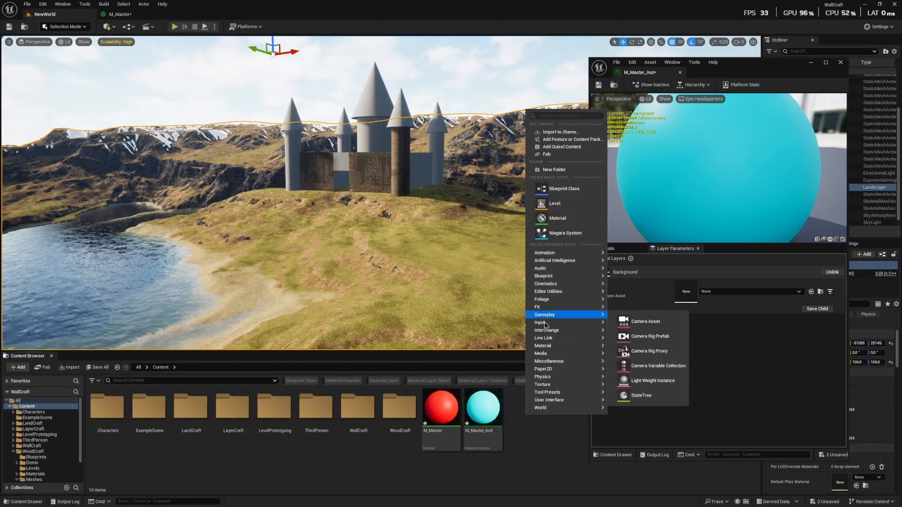
mouse_move(564, 349)
mouse_move(634, 410)
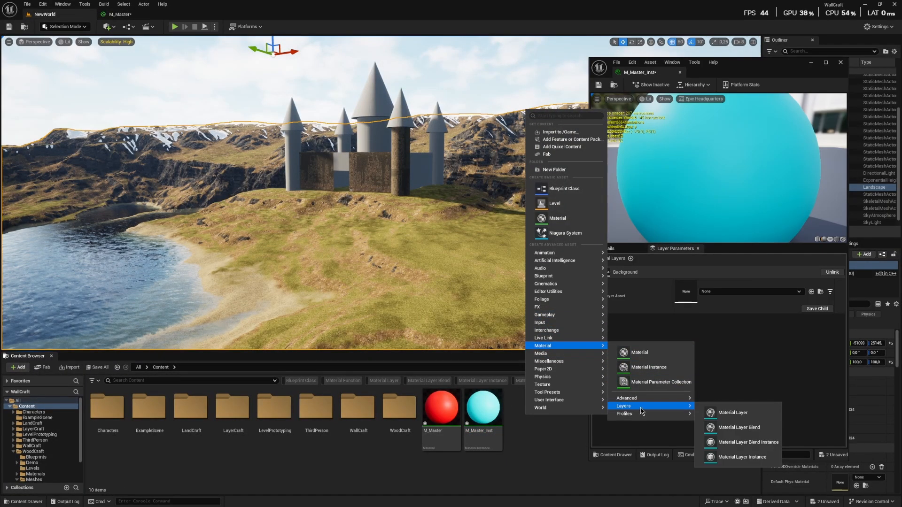
left_click(733, 413)
type("M")
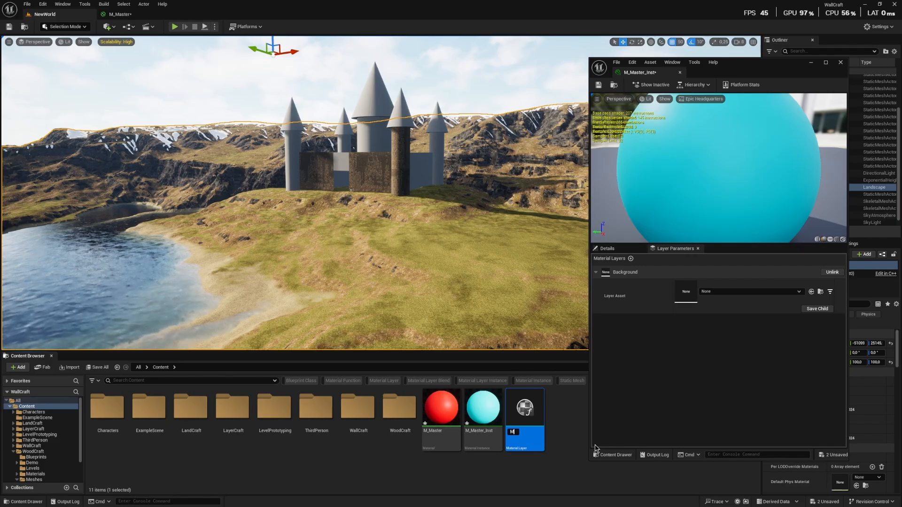
type("L_Layer")
key("Return")
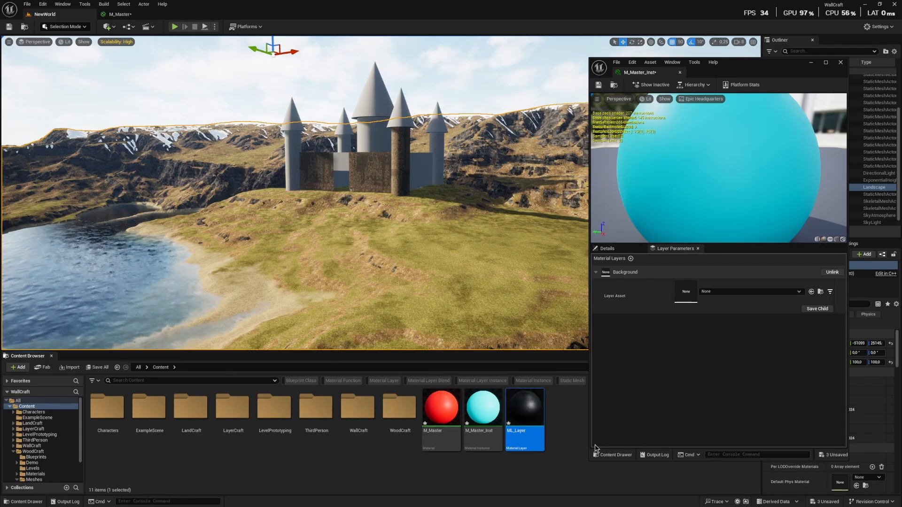
- Open ML_Layer, collapse the Input Material Attributes preview and align its three nodes in one row
double_click(522, 411)
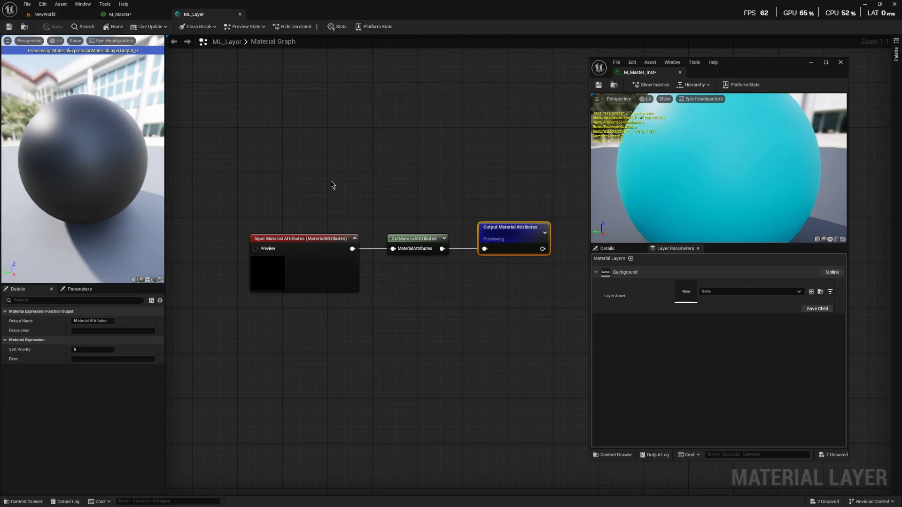
left_click(355, 238)
left_click_drag(318, 252, 305, 201)
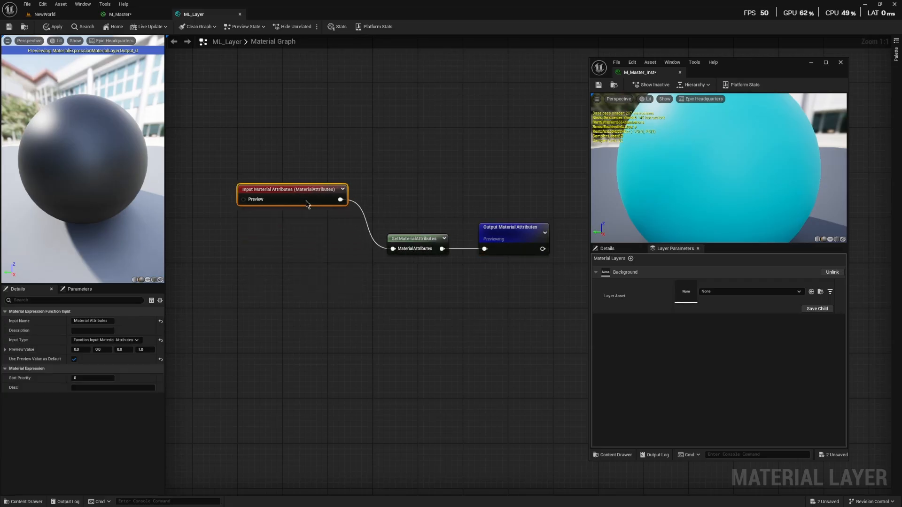
left_click_drag(410, 239, 407, 189)
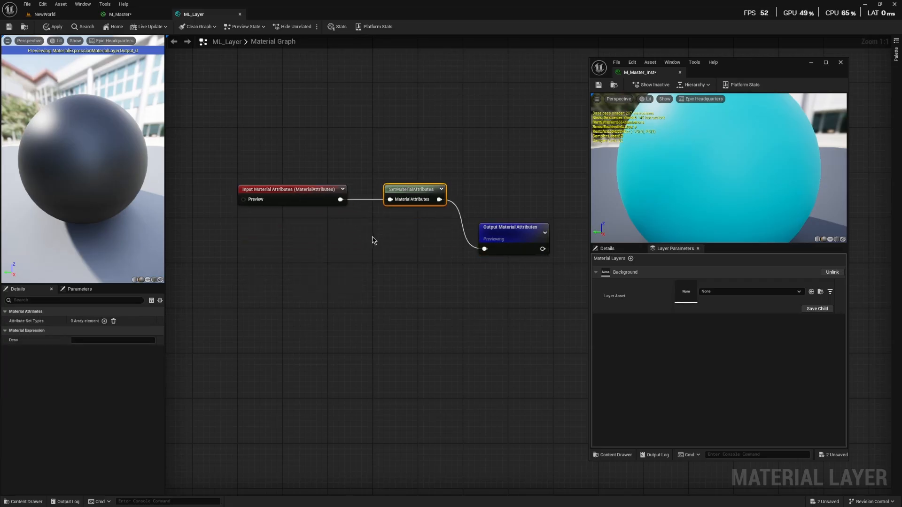
left_click_drag(498, 245, 504, 195)
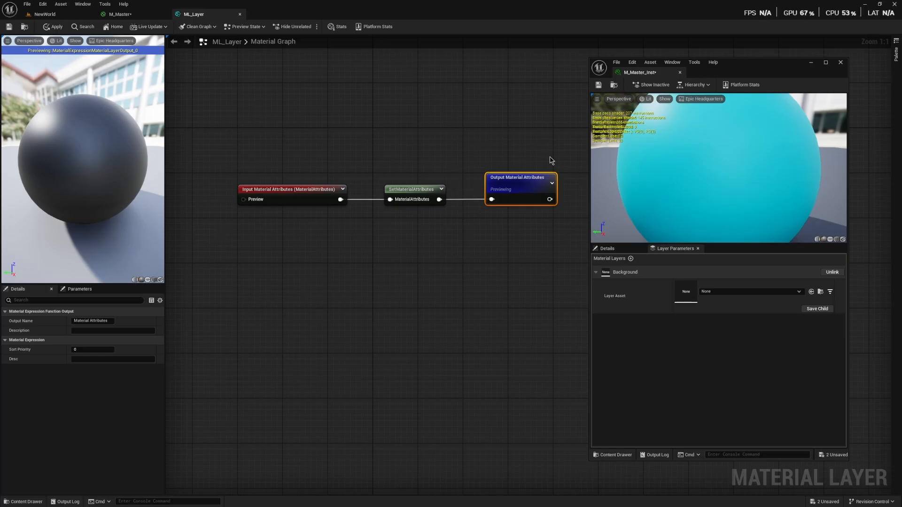
- Compare the M_Master graph with the ML_Layer graph, examining the Material Attribute Layers and Input Material Attributes nodes
left_click(120, 15)
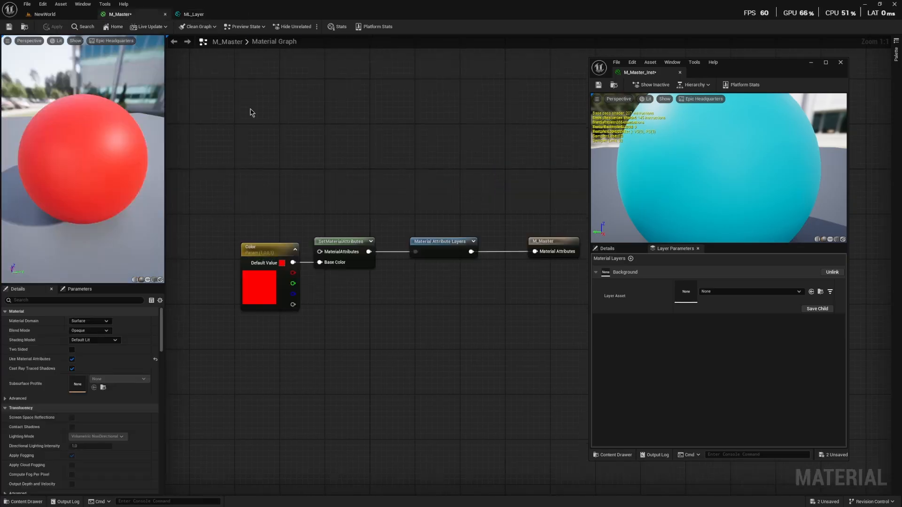
left_click(192, 14)
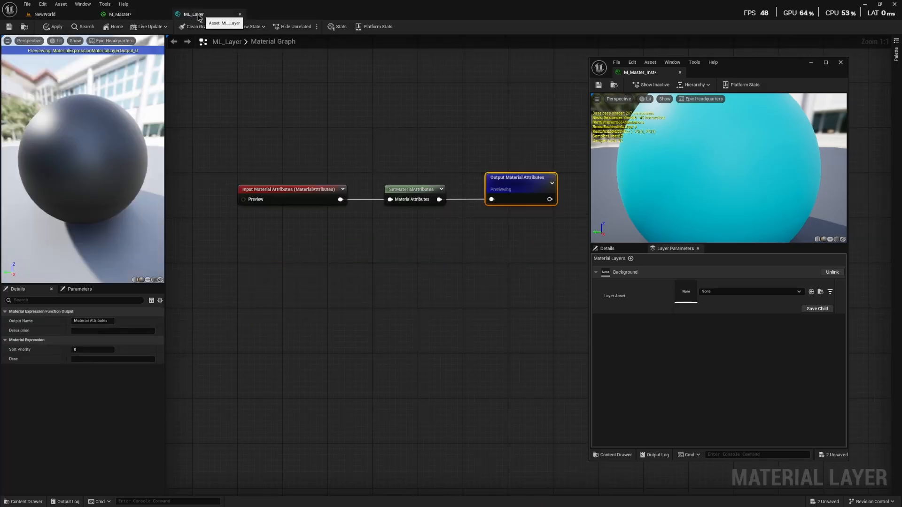
left_click(138, 16)
left_click(437, 252)
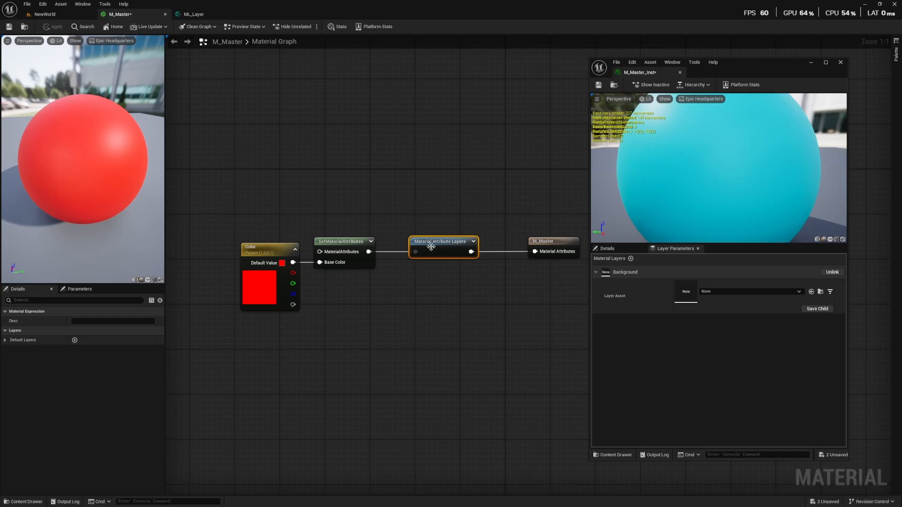
left_click(192, 14)
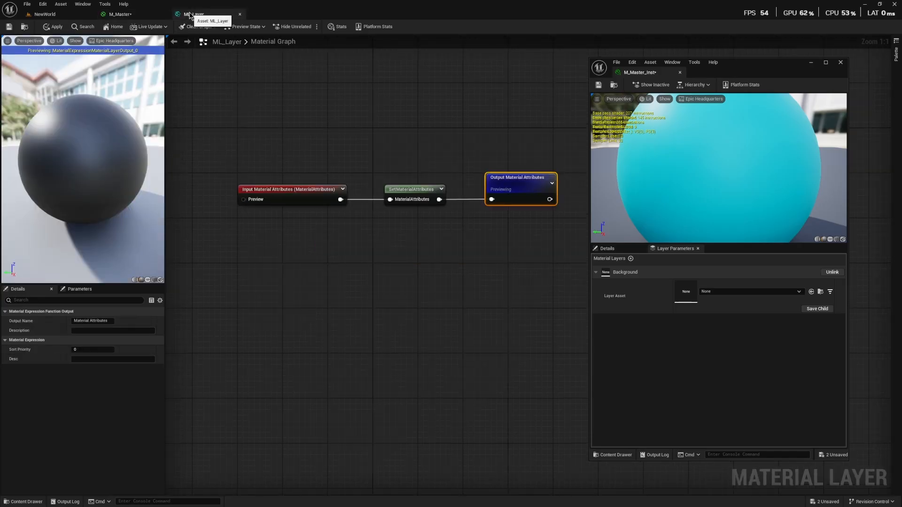
left_click(307, 123)
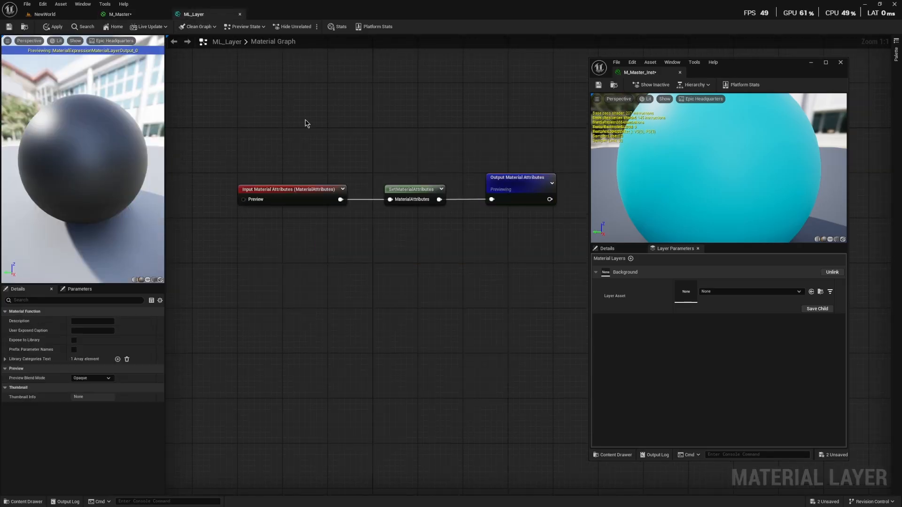
left_click(267, 193)
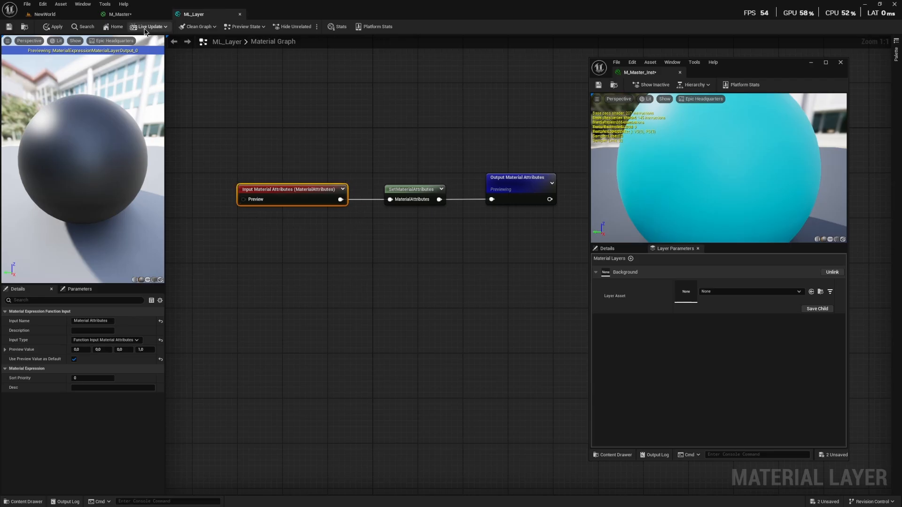
left_click(134, 15)
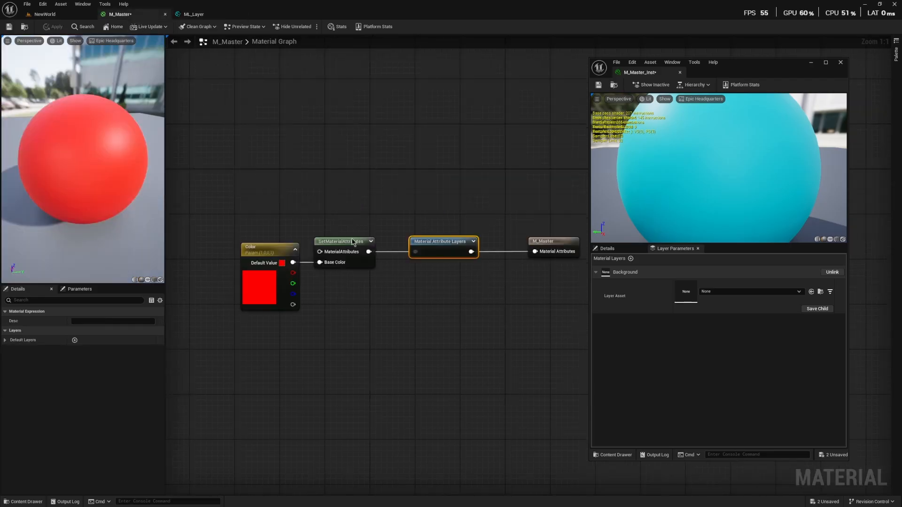
left_click(233, 14)
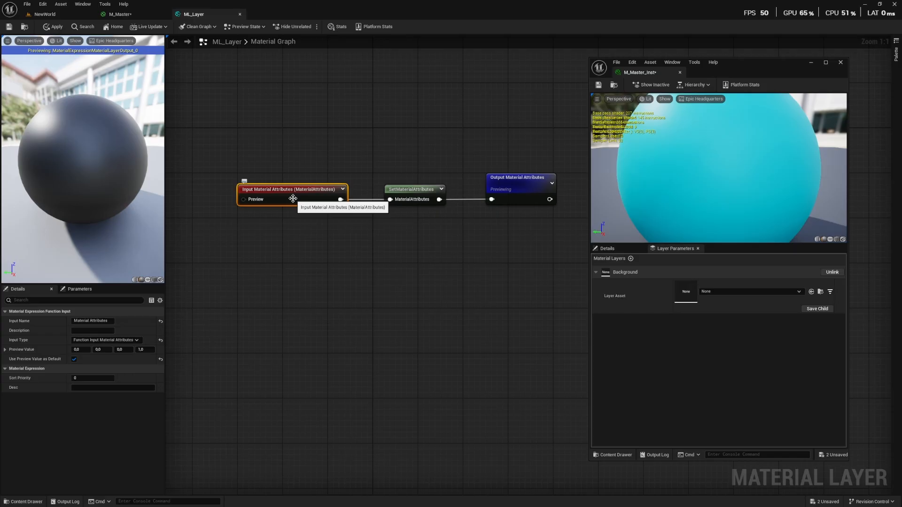
- Assign ML_Layer as the Background layer asset of M_Master_Inst, then shrink the instance preview and shift its window aside
left_click(26, 28)
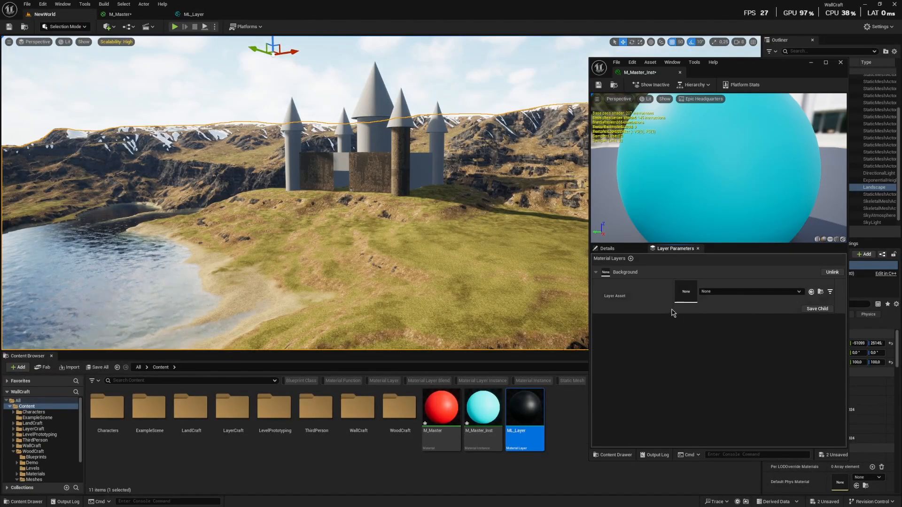
left_click(811, 292)
left_click_drag(709, 188, 752, 188)
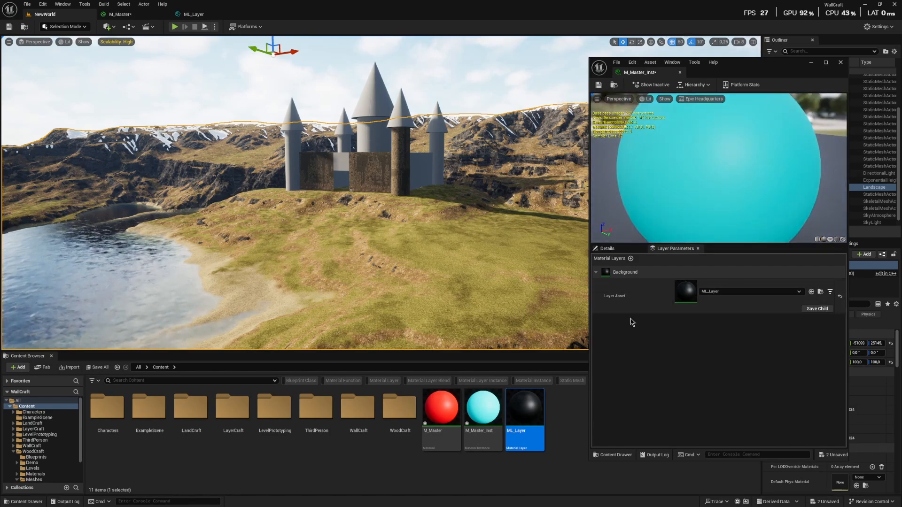
left_click_drag(637, 244, 636, 199)
left_click_drag(744, 69, 645, 66)
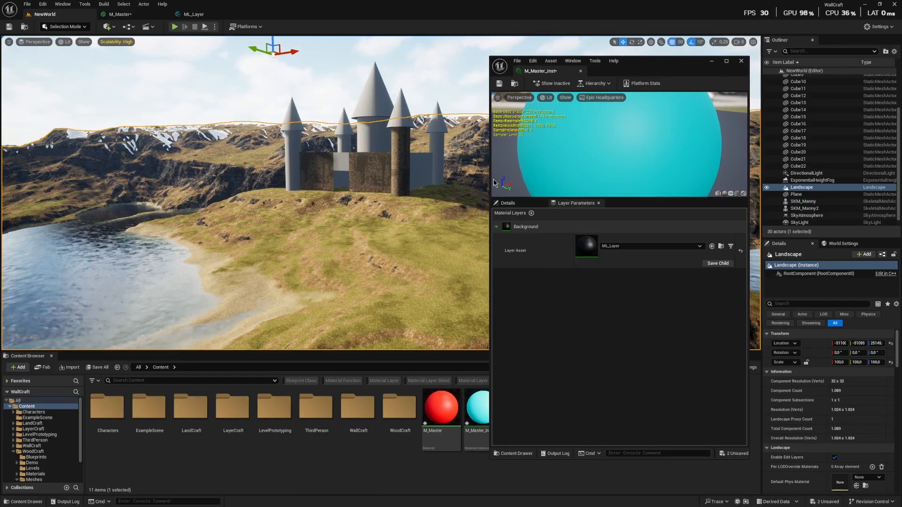
- Add a Base Color attribute to the SetMaterialAttributes node in ML_Layer
left_click(193, 14)
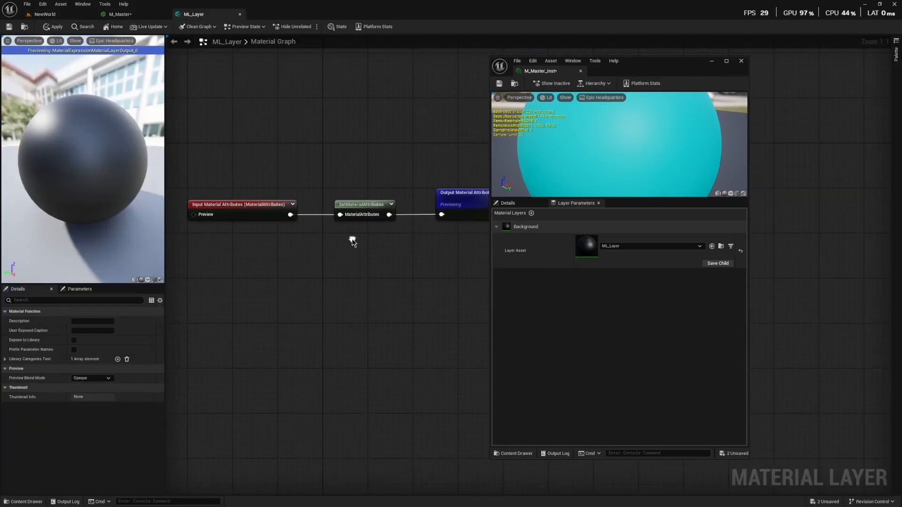
left_click(354, 206)
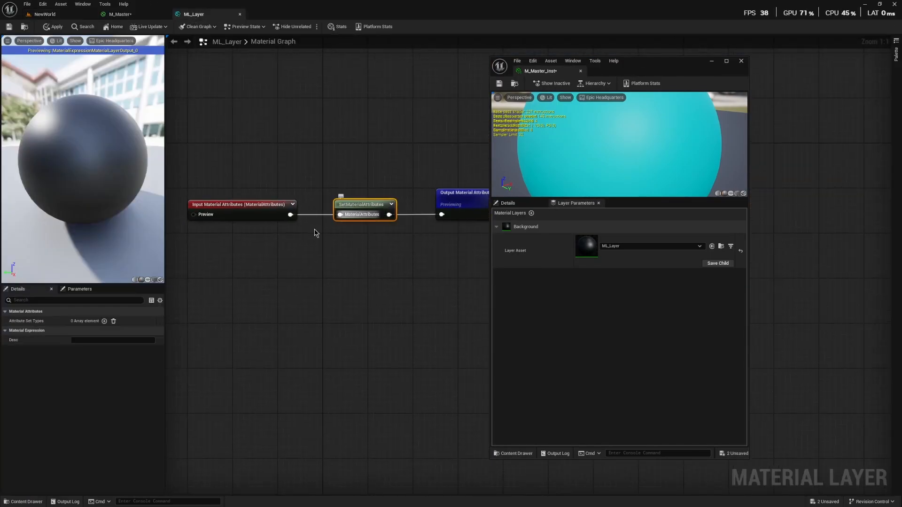
left_click(104, 321)
left_click(261, 271)
right_click_drag(272, 262, 287, 269)
- Copy the red Color parameter from M_Master into ML_Layer and place it below the Input Material Attributes node
left_click(133, 16)
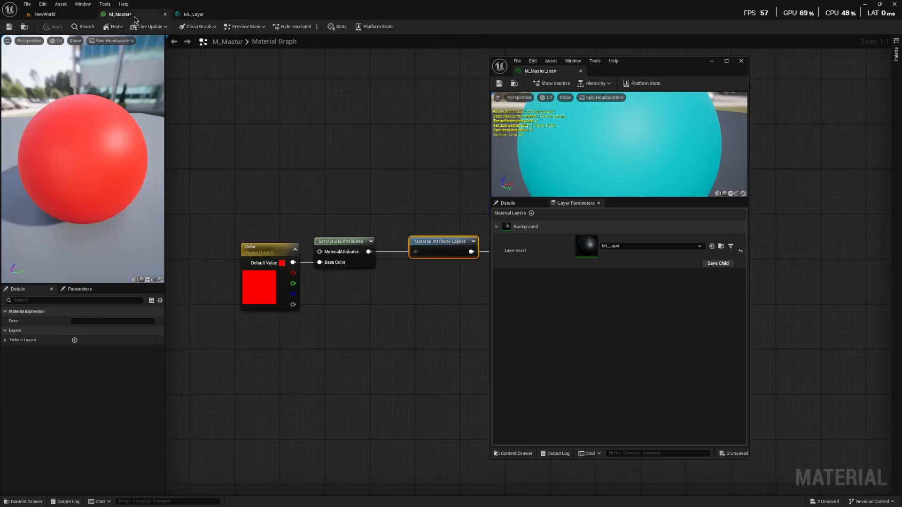
left_click(255, 281)
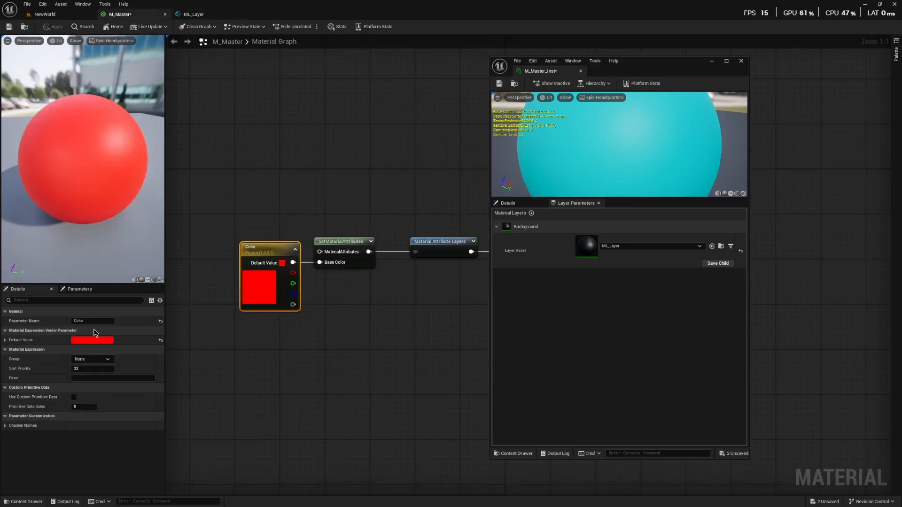
left_click(221, 340)
left_click(193, 14)
left_click(141, 16)
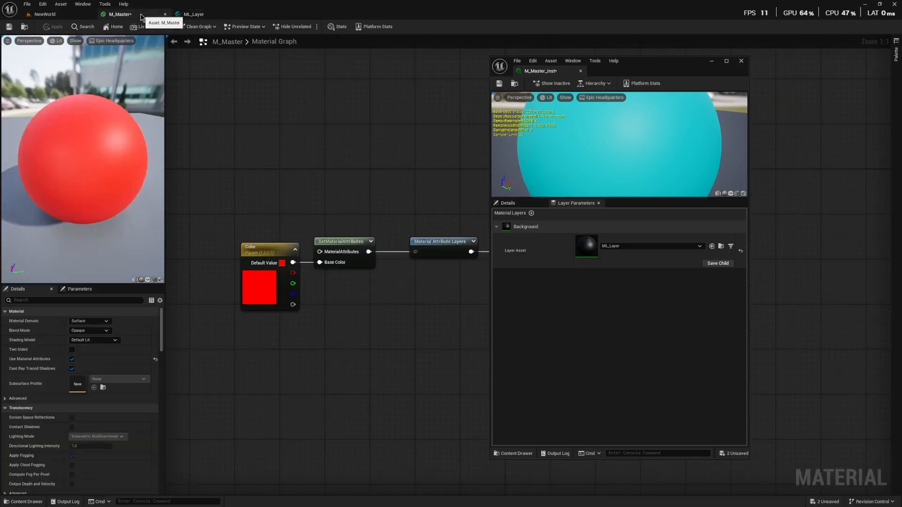
left_click(192, 14)
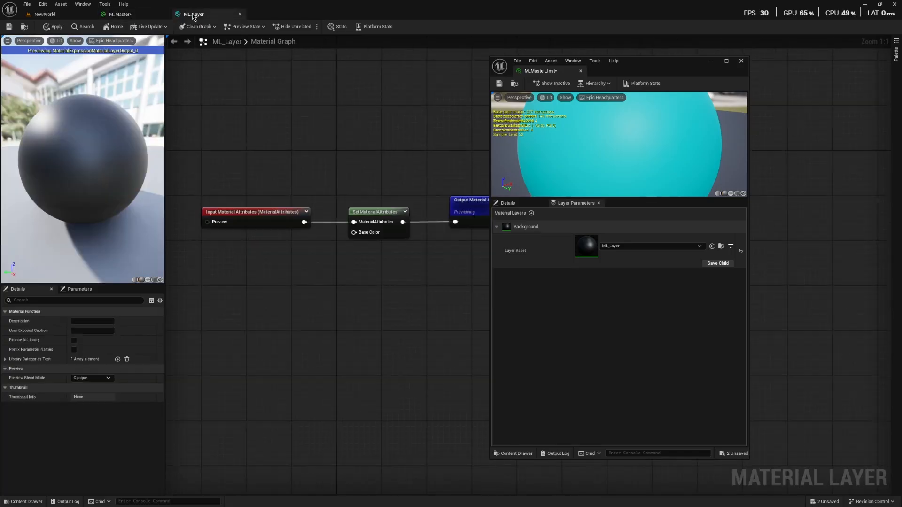
key("ctrl+v")
left_click_drag(270, 307, 269, 284)
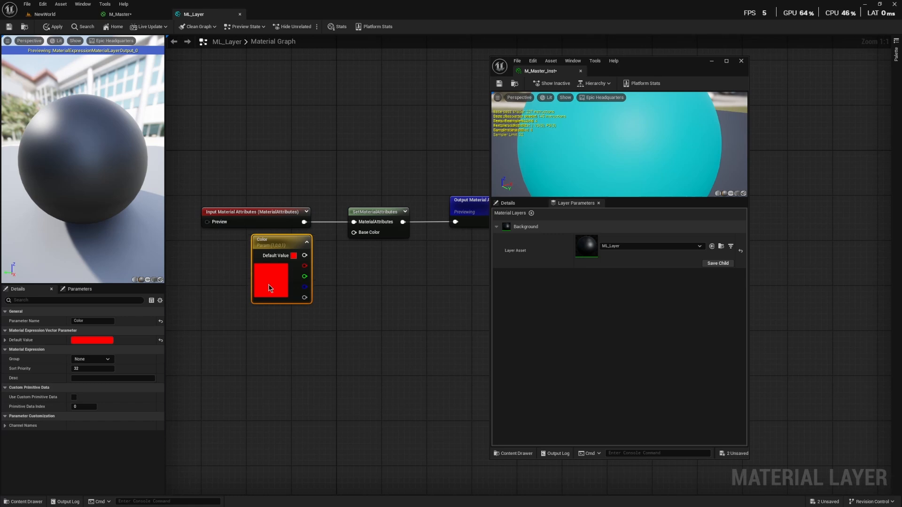
- Connect the Color parameter to Base Color on SetMaterialAttributes and apply the ML_Layer changes
left_click(352, 273)
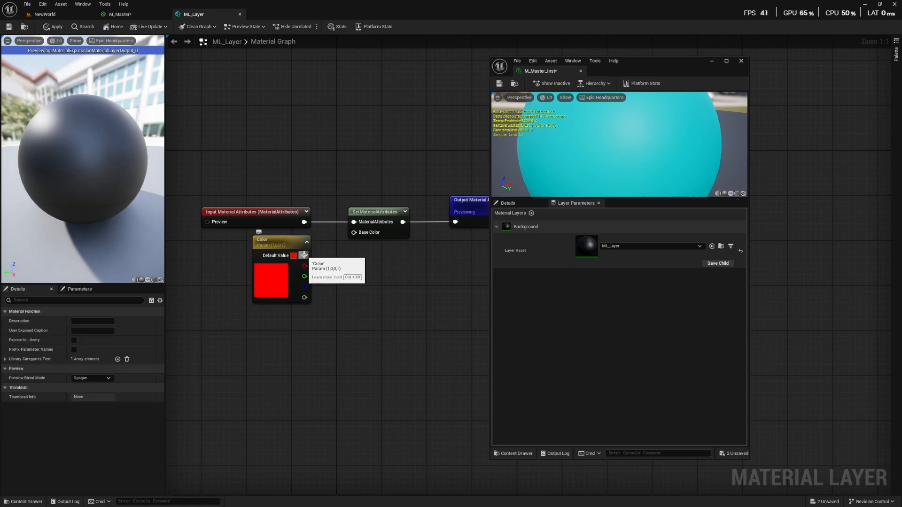
left_click_drag(305, 255, 356, 238)
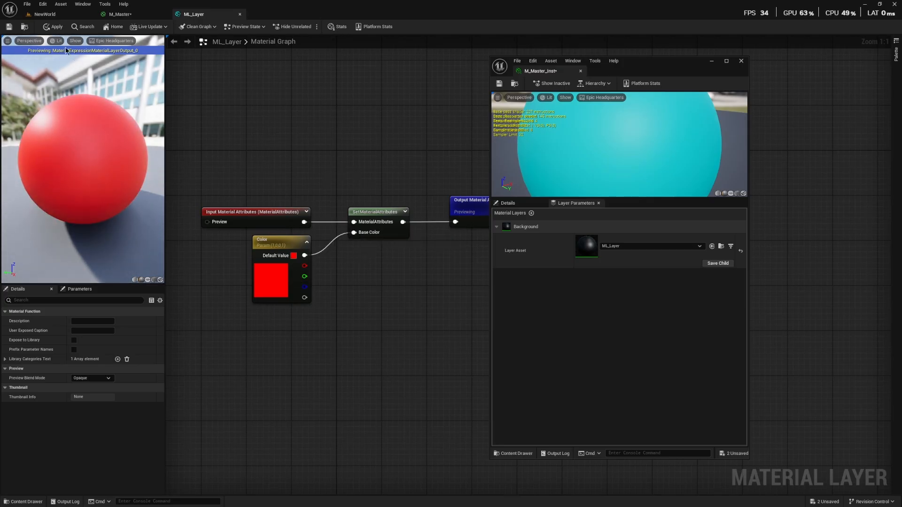
left_click(54, 28)
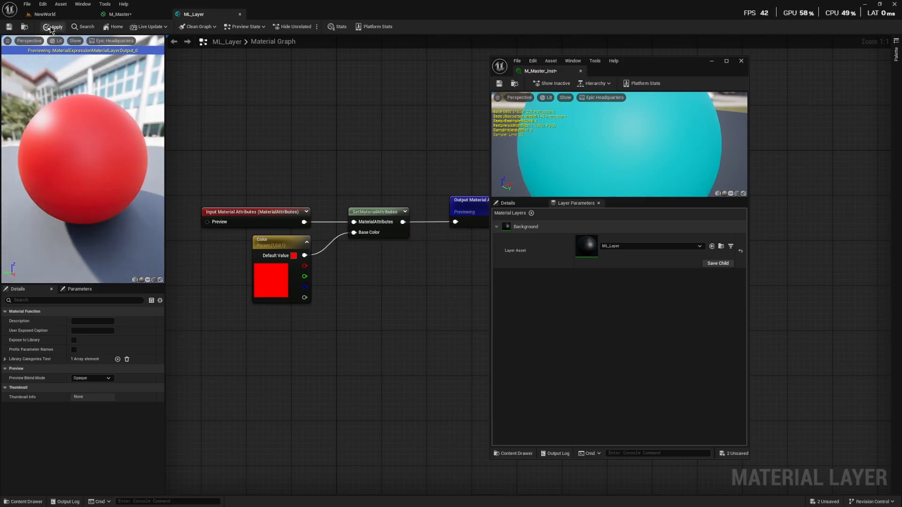
- Expand the Background layer's vector parameter values in M_Master_Inst and enable the Color override
left_click(500, 251)
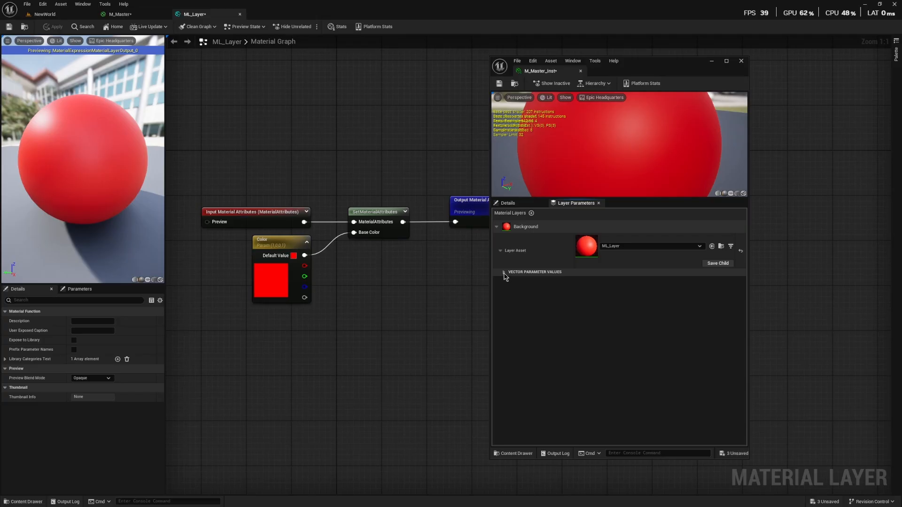
left_click(505, 273)
left_click(44, 14)
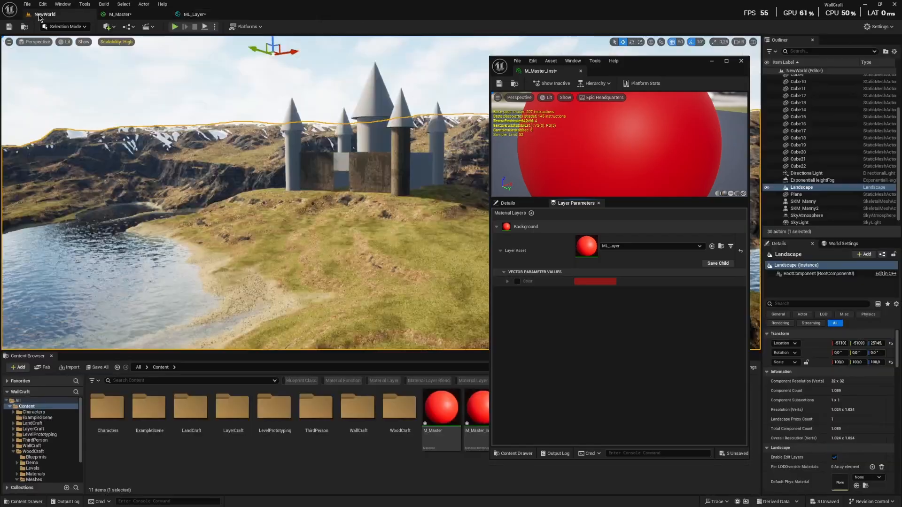
left_click(517, 281)
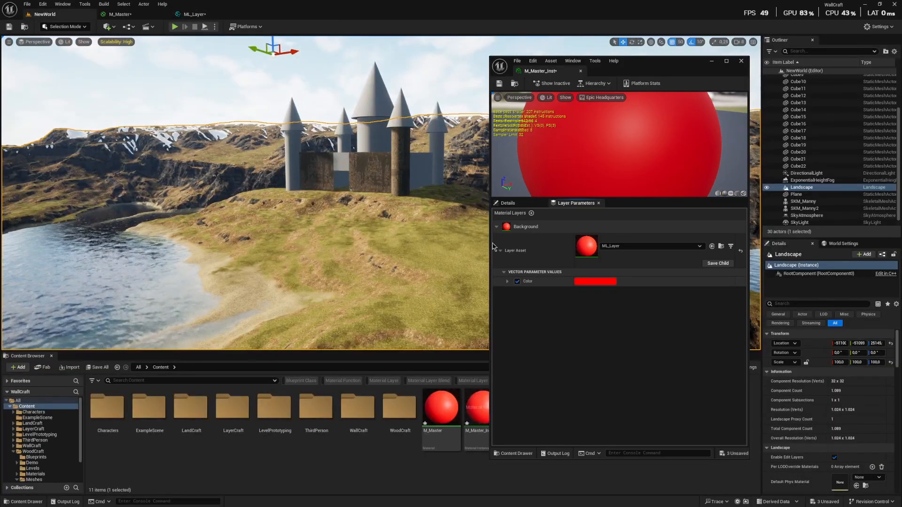
left_click(121, 14)
left_click(44, 14)
- Set the Background layer's Color to light blue (hex sRGB 87DCFFFF) and show the instance's global parameter details
left_click(593, 281)
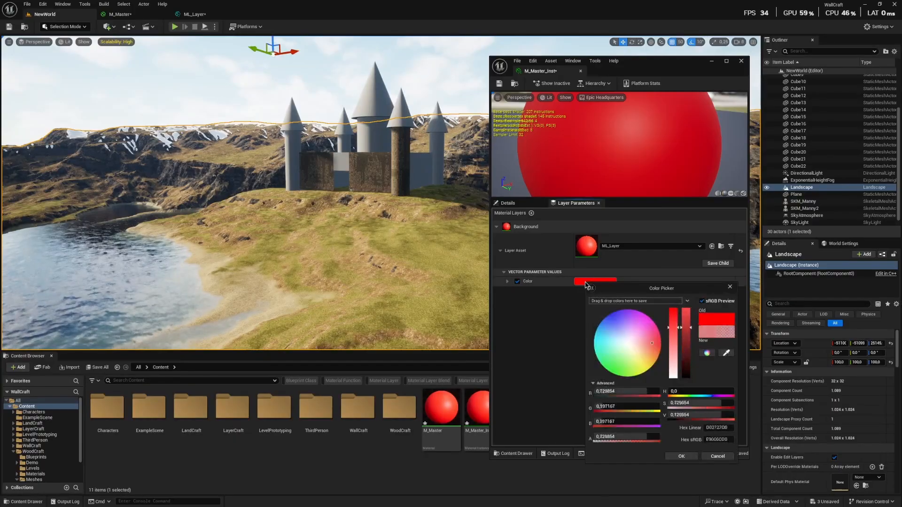
left_click_drag(645, 336, 604, 333)
left_click(524, 206)
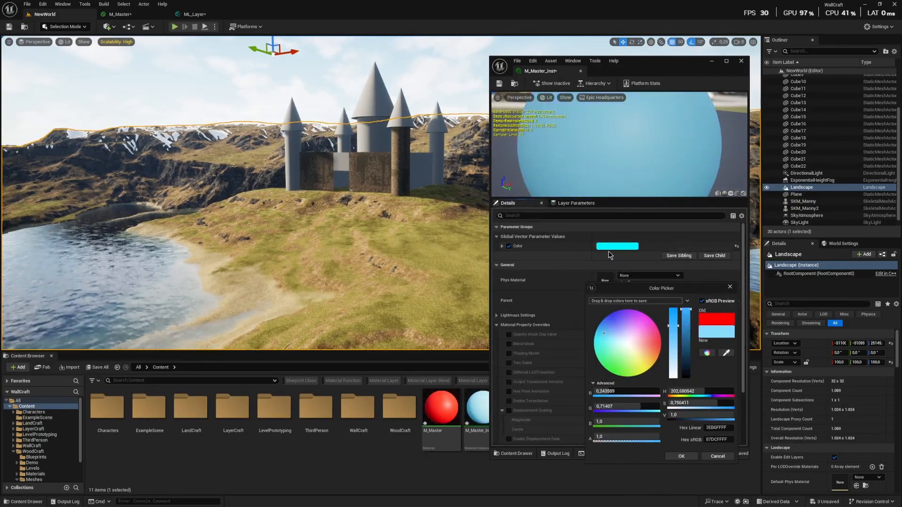
left_click(681, 456)
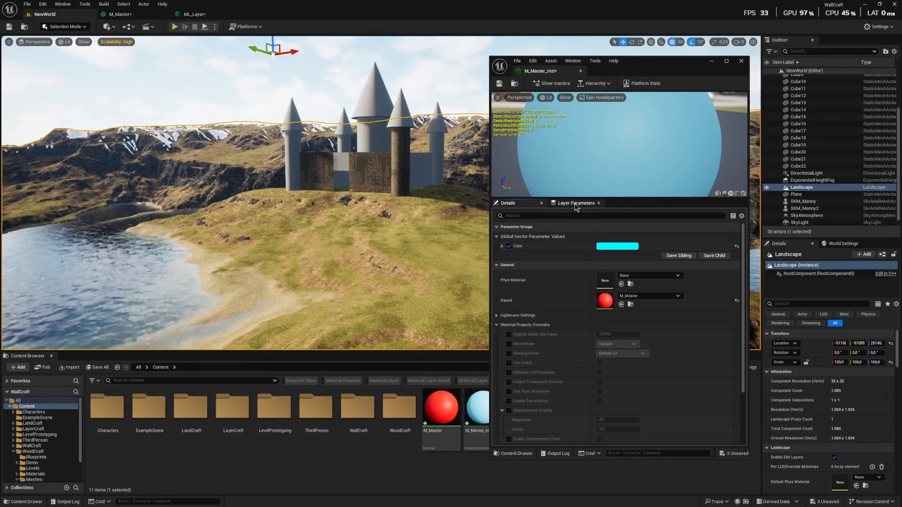
- Set the Background layer's Color in M_Master_Inst to bright green and enlarge the instance's preview area
left_click(575, 205)
left_click(595, 282)
left_click_drag(650, 348, 619, 372)
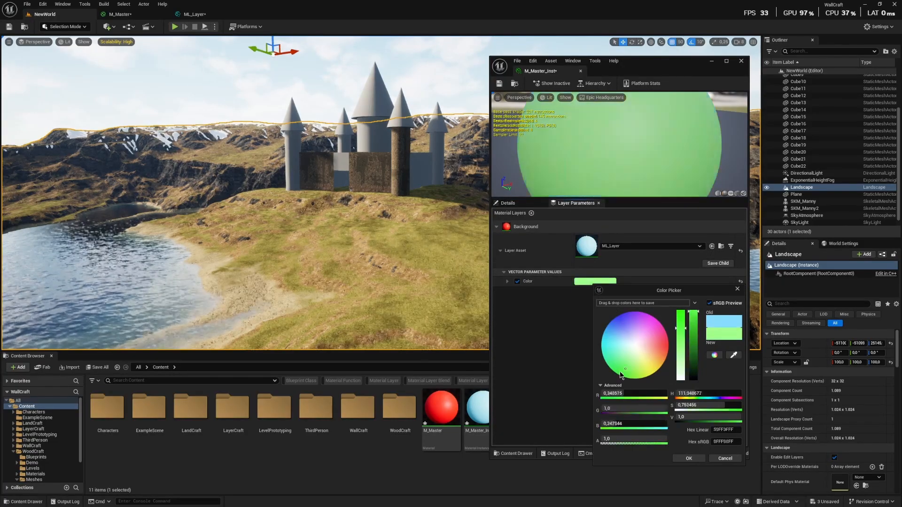
left_click(681, 458)
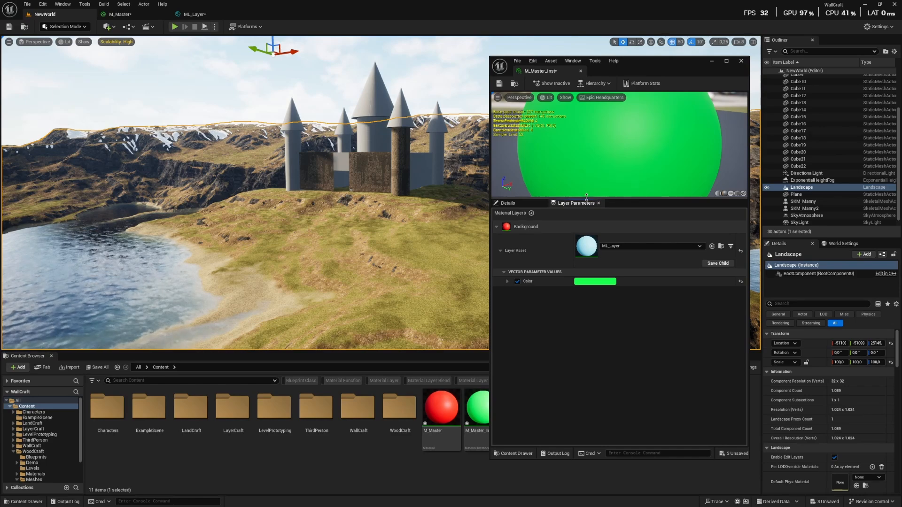
left_click_drag(587, 197, 586, 235)
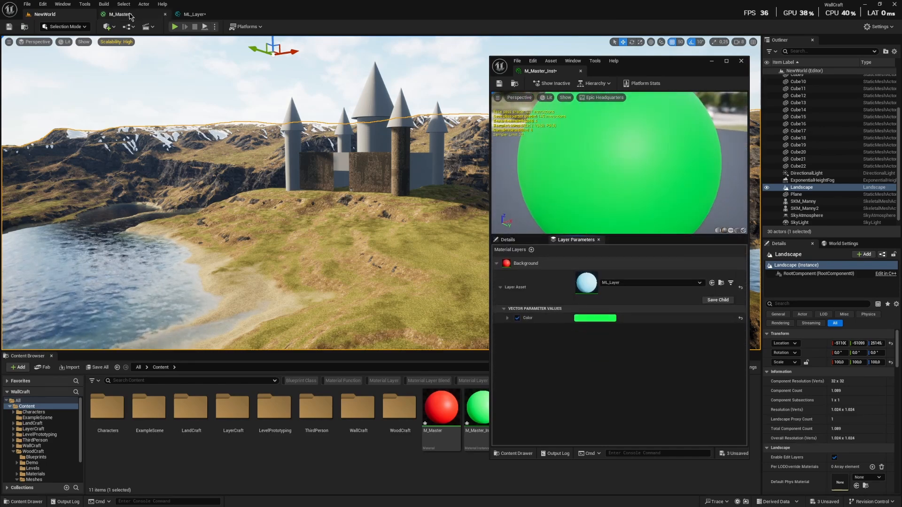
- Examine how the ML_Layer nodes feed its output and how Material Attribute Layers connects to the Material Attributes input in M_Master
left_click(194, 14)
left_click(286, 271)
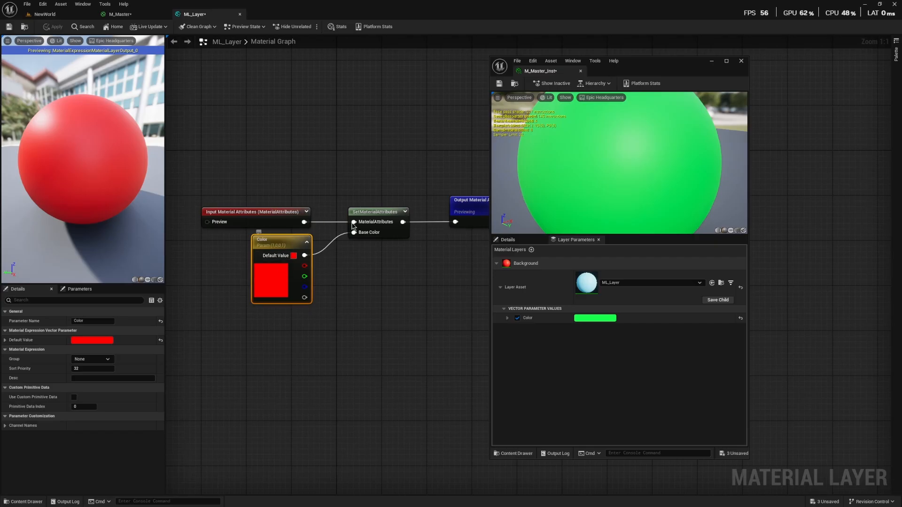
left_click(378, 211)
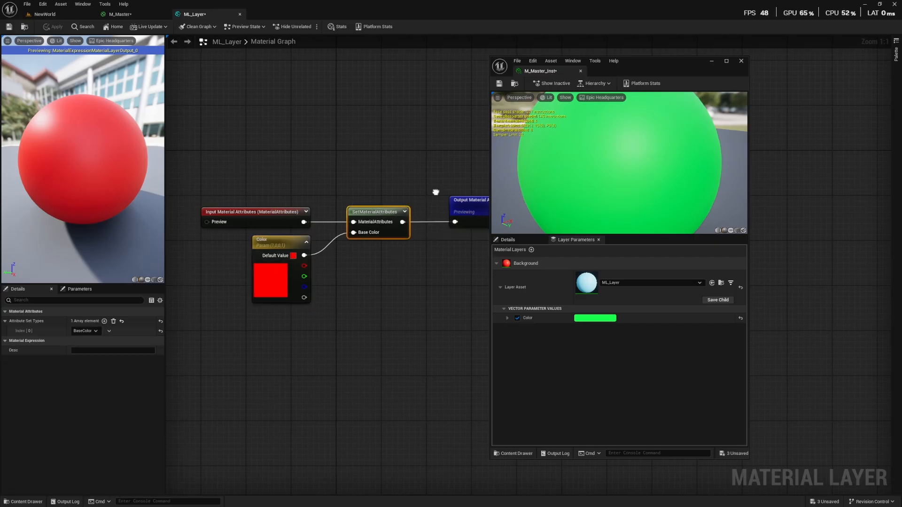
right_click_drag(437, 194, 409, 194)
left_click(452, 223)
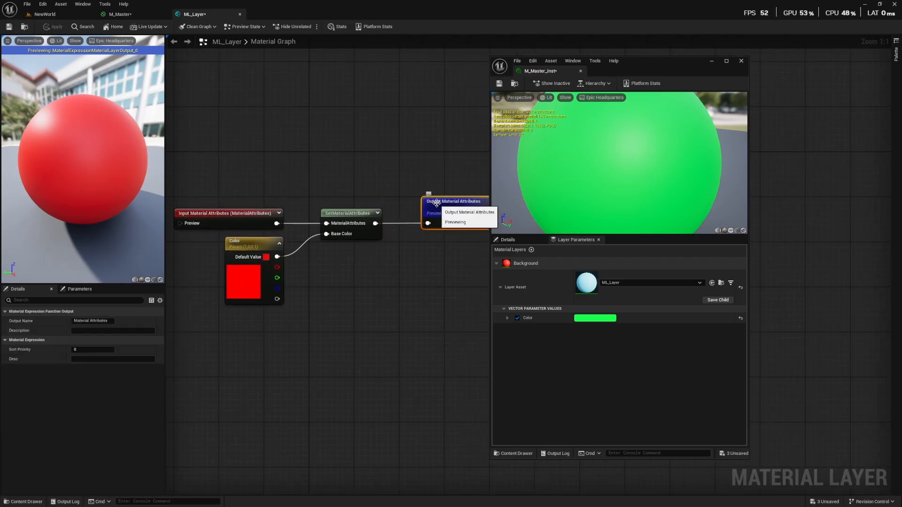
left_click(120, 14)
right_click_drag(291, 151, 240, 201)
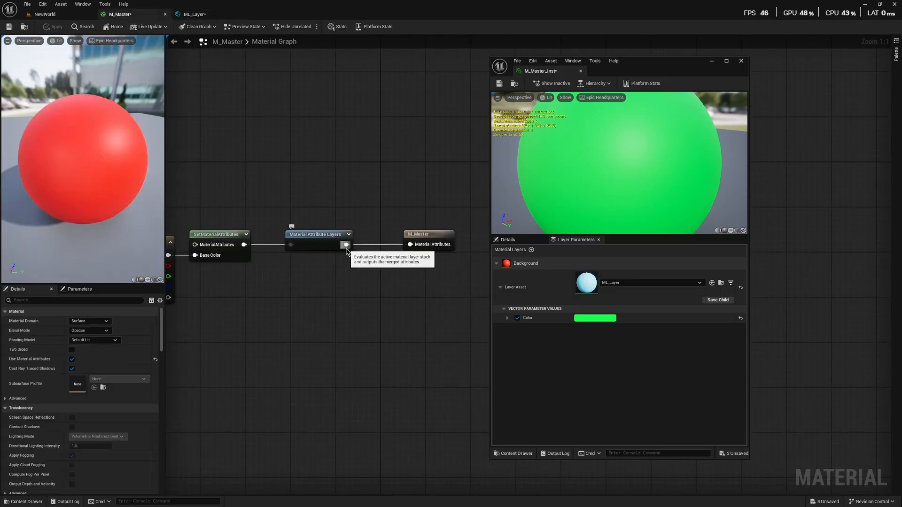
left_click_drag(346, 244, 412, 247)
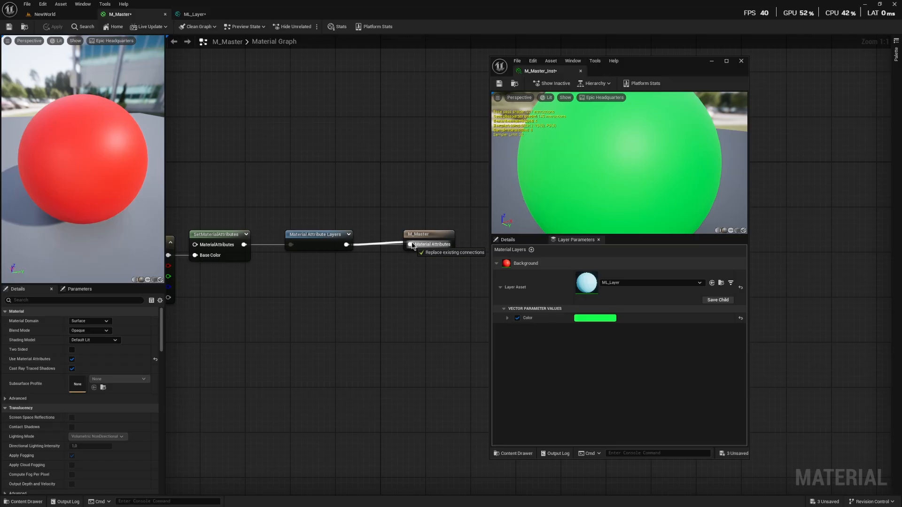
left_click_drag(413, 247, 396, 219)
left_click(363, 175)
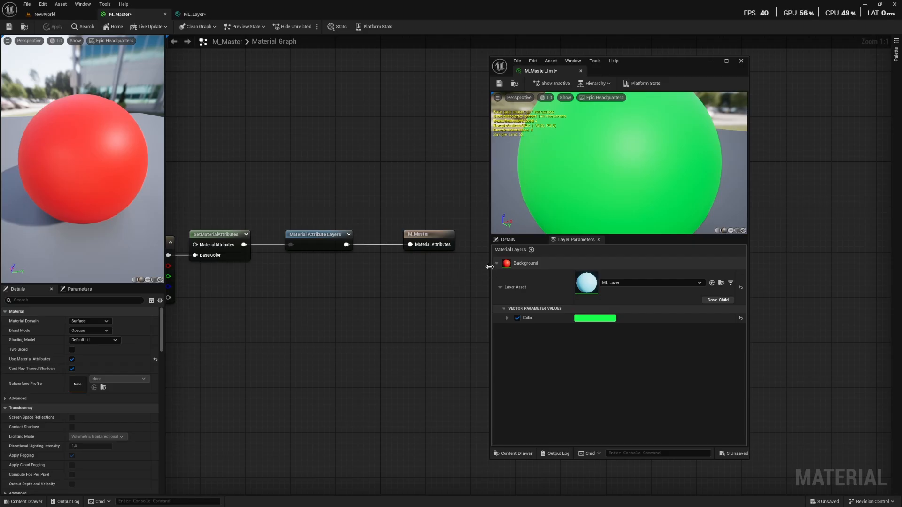
right_click_drag(287, 168, 303, 160)
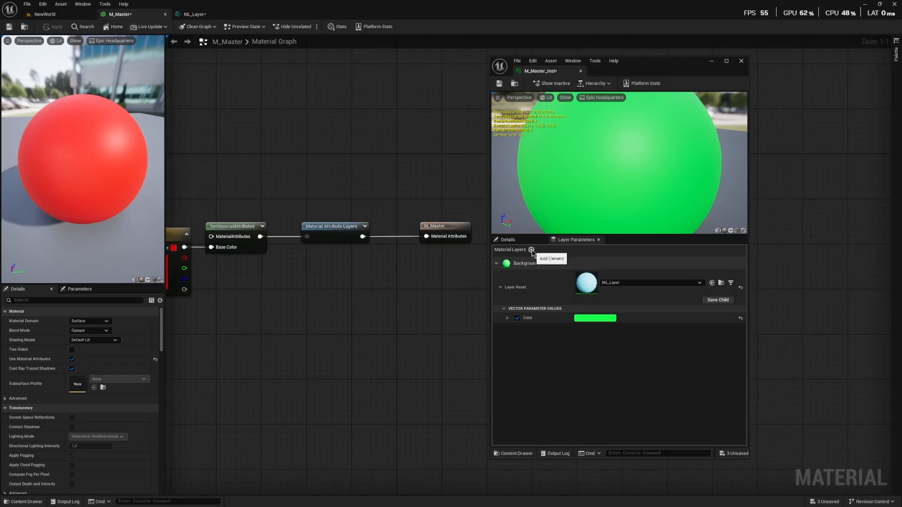
- Add a second material layer above Background in M_Master_Inst, collapse Background and expand the new layer's asset settings
left_click(532, 251)
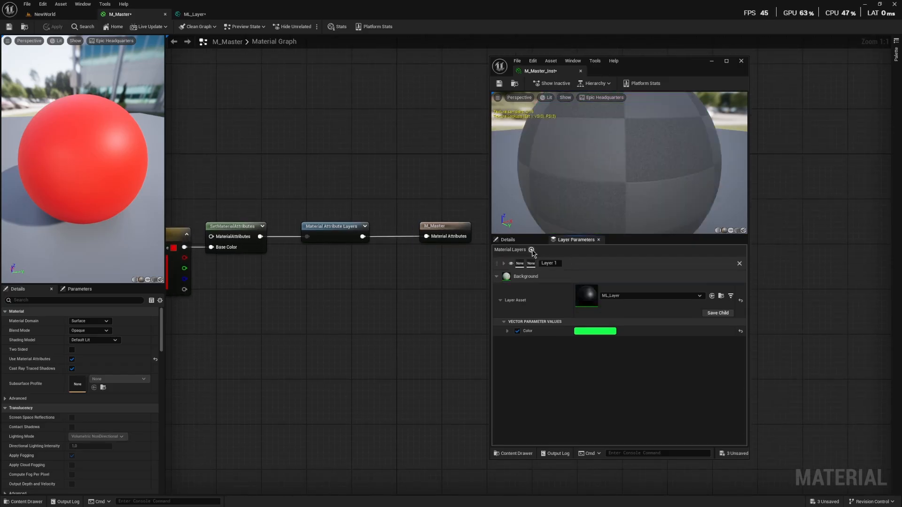
left_click(497, 277)
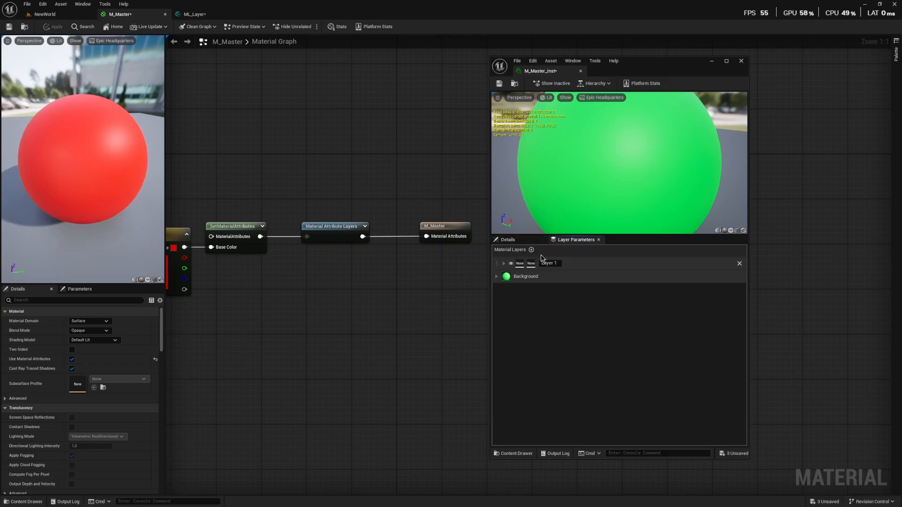
left_click(504, 264)
left_click(651, 283)
key("Escape")
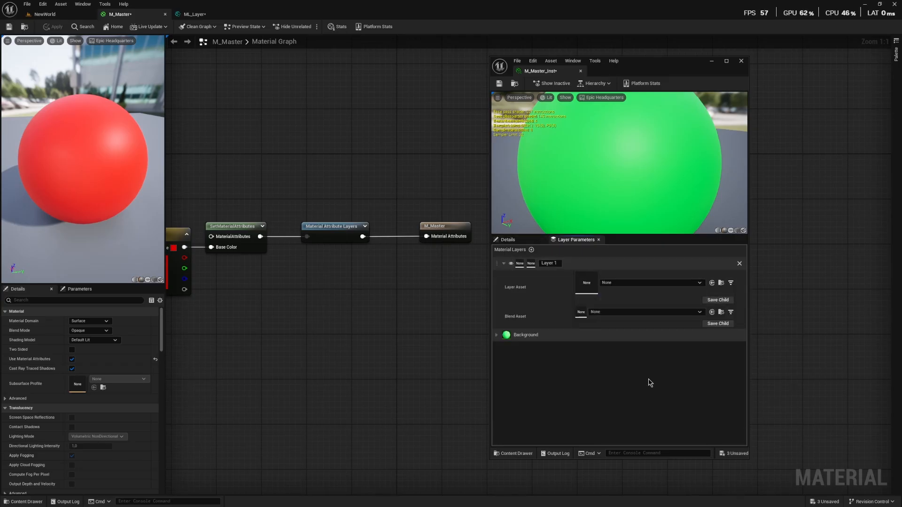
- Assign ML_Layer as the Layer Asset of Layer 1 and enable its Color override
left_click(500, 287)
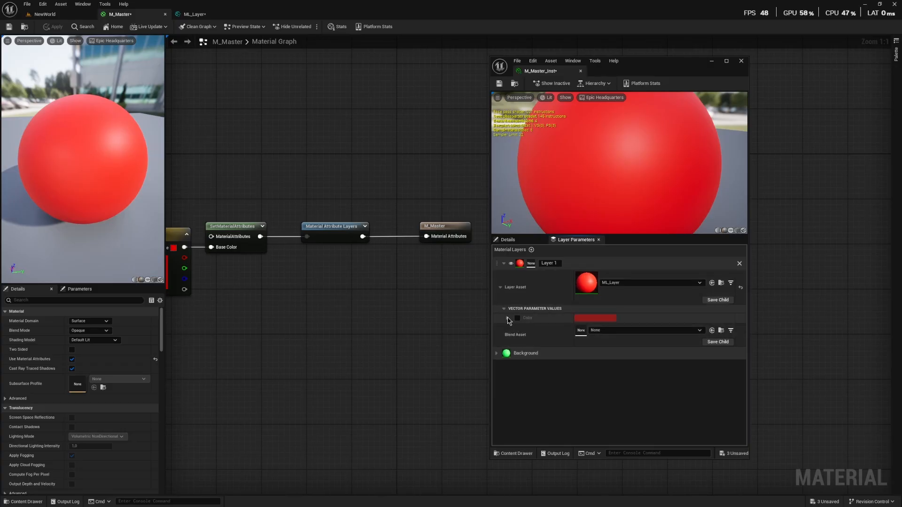
left_click(507, 318)
left_click(517, 318)
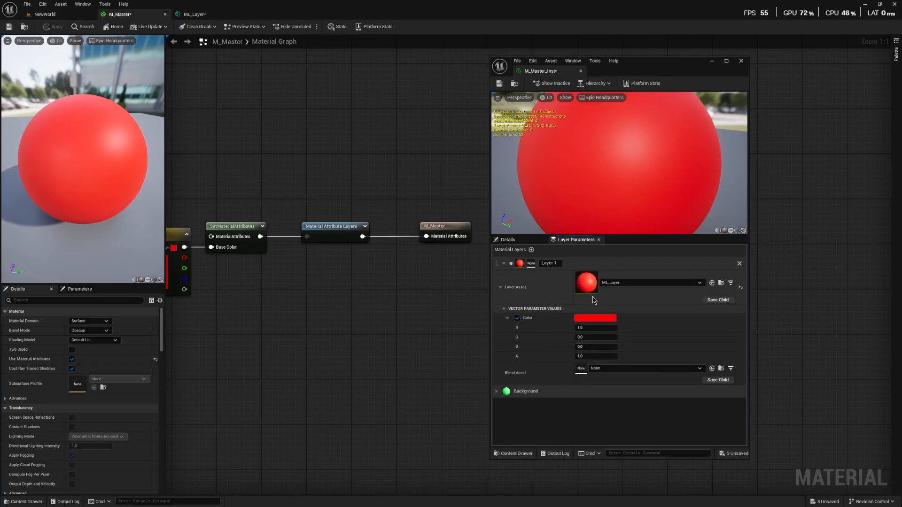
left_click(500, 287)
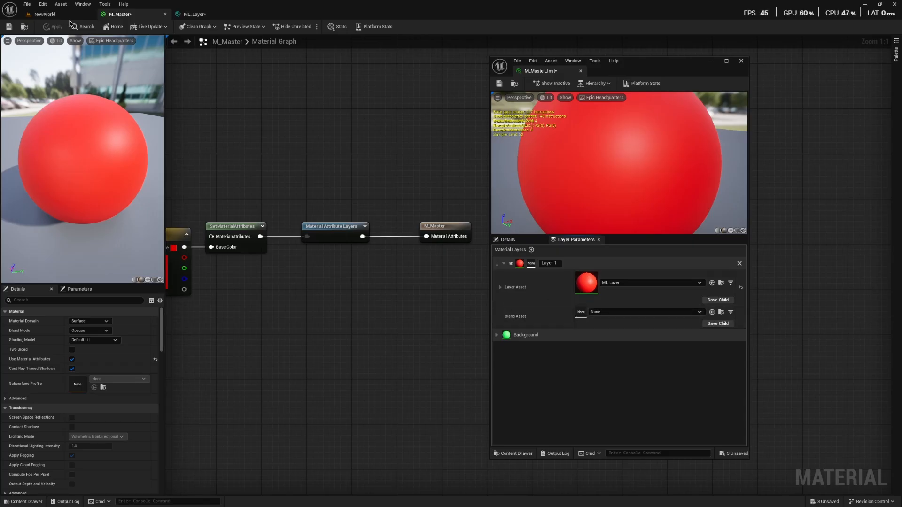
- Create a Material Layer Blend asset in the Content folder and name it MLB_BLender
left_click(64, 16)
right_click(379, 465)
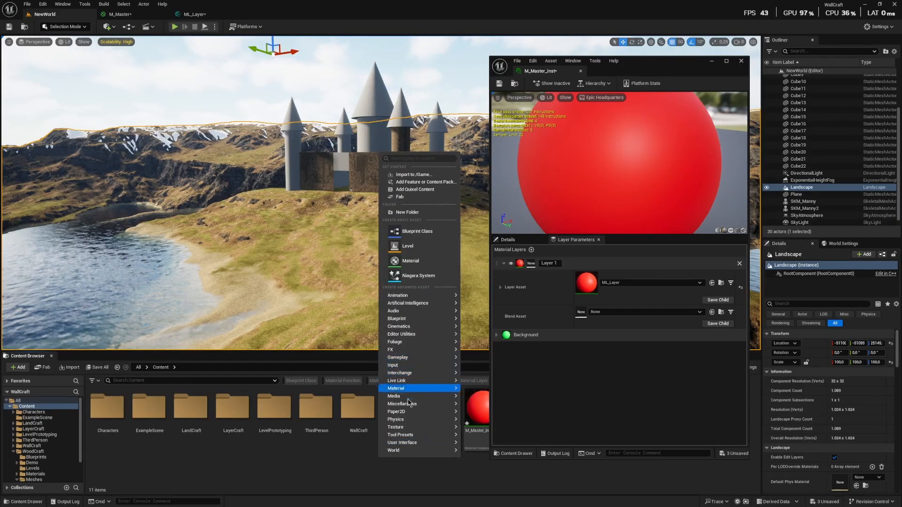
mouse_move(403, 389)
mouse_move(477, 449)
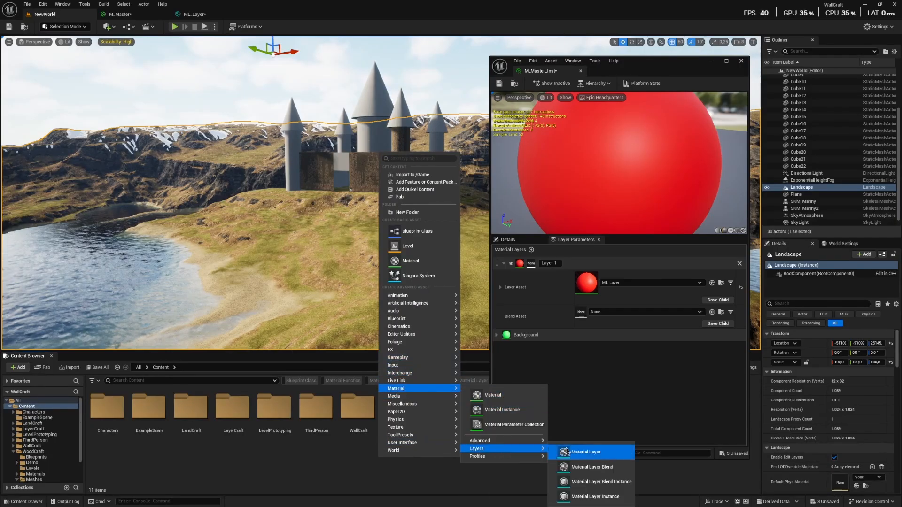
left_click(597, 467)
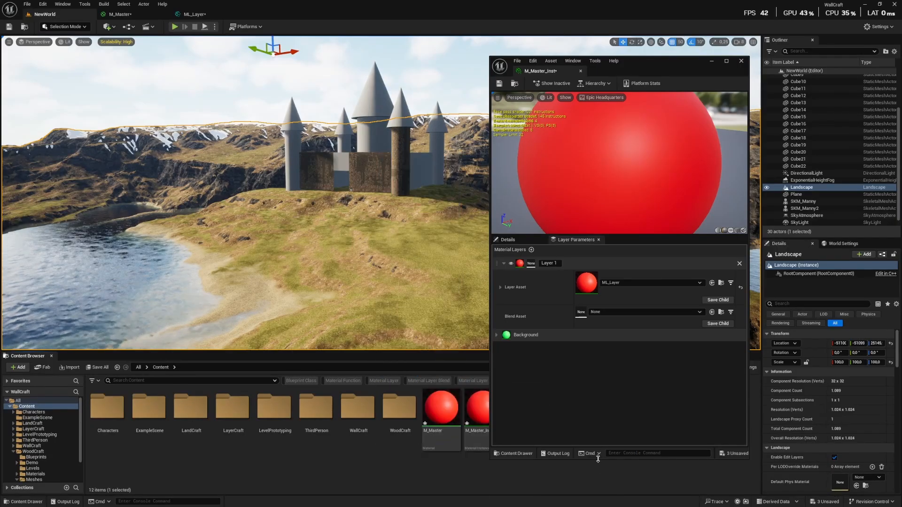
left_click_drag(602, 459, 605, 373)
type("ML")
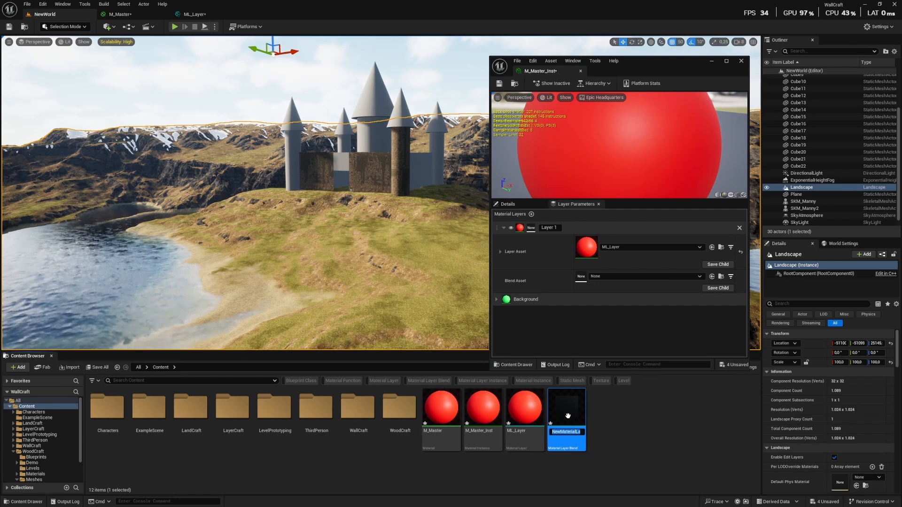
type("B_B")
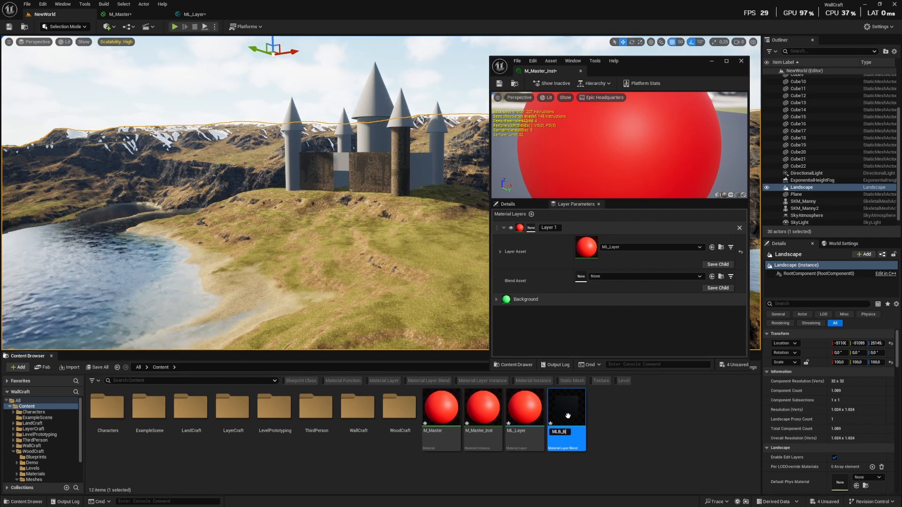
type("Lender")
key("Return")
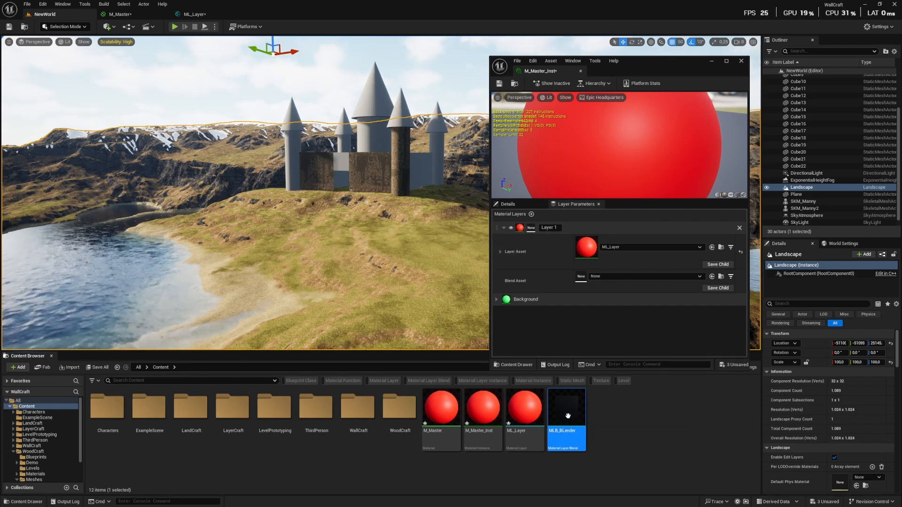
- Assign MLB_BLender as the Blend Asset of Layer 1 and open it to inspect its Bottom Layer input and BlendMaterialAttributes nodes
left_click_drag(571, 416, 595, 277)
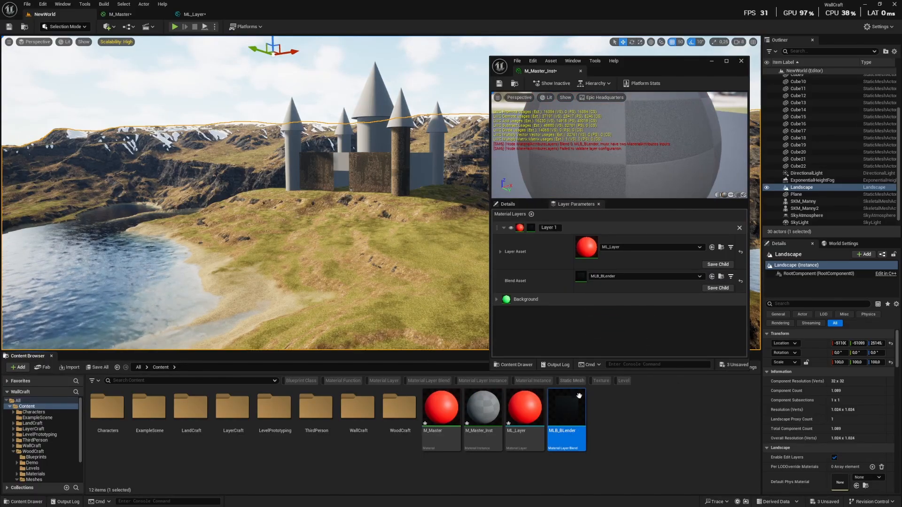
double_click(571, 413)
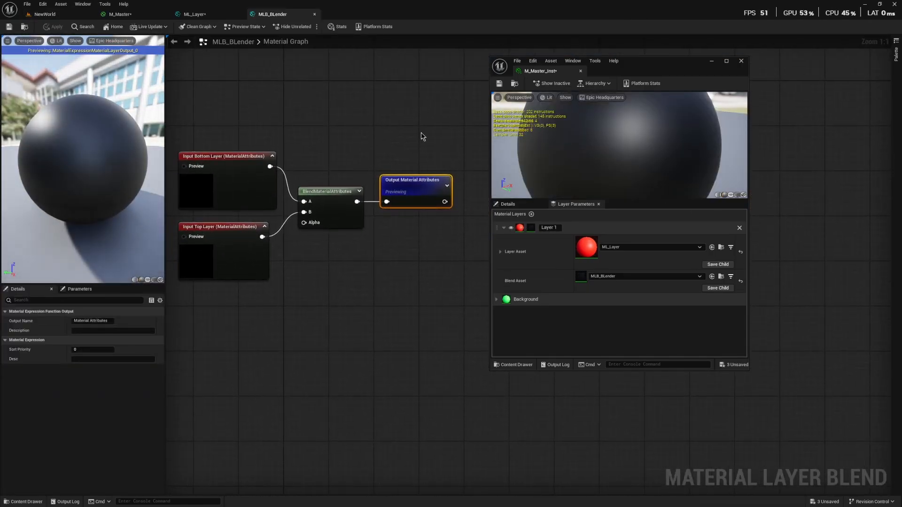
right_click_drag(423, 137, 494, 156)
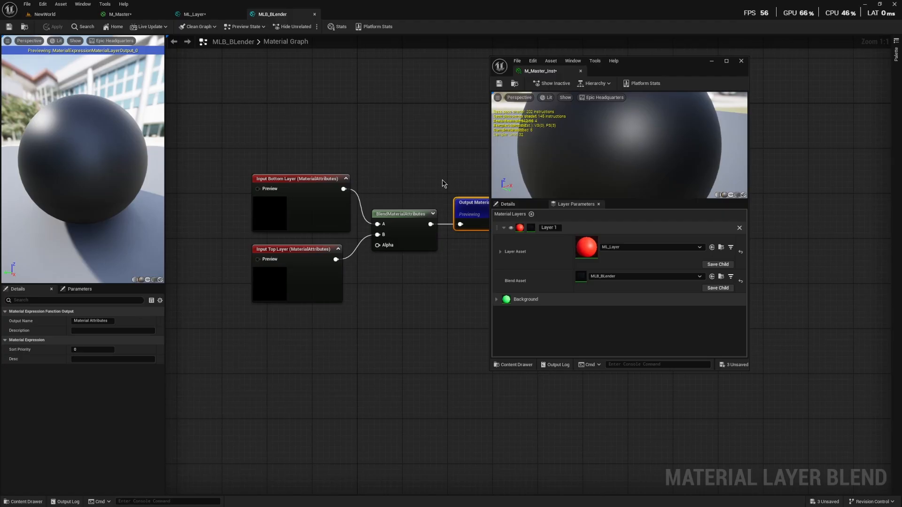
left_click(298, 224)
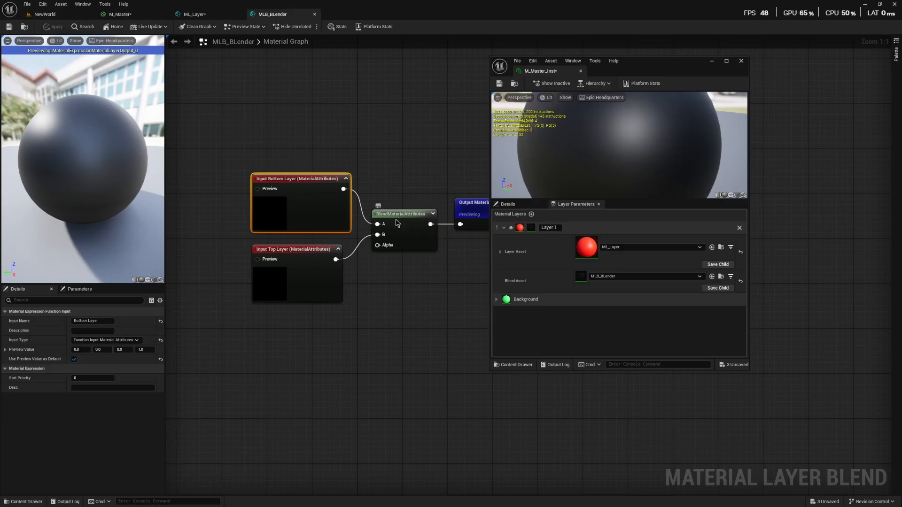
left_click(395, 218)
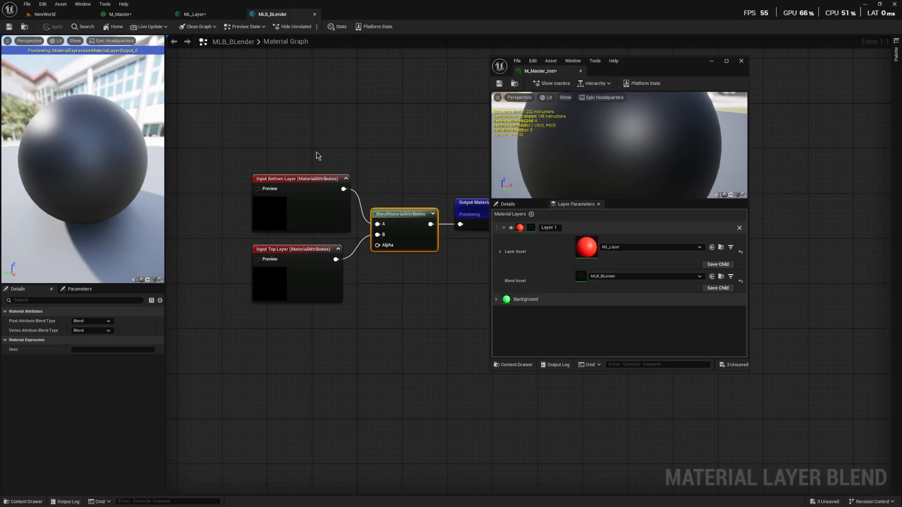
- Add a MakeMaterialAttributes node to the MLB_BLender graph and place it above the existing blend nodes
right_click_drag(318, 156, 294, 111)
right_click(294, 110)
type("make")
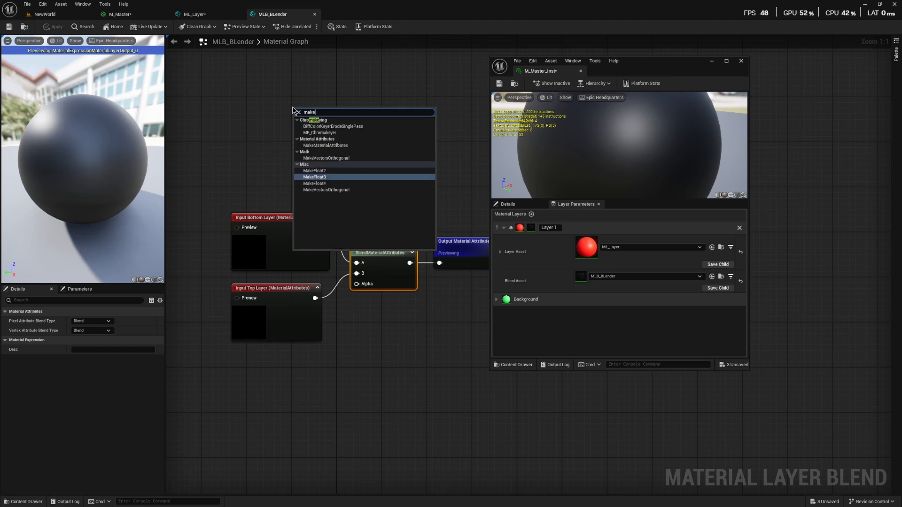
key("Up")
key("Up")
key("Up")
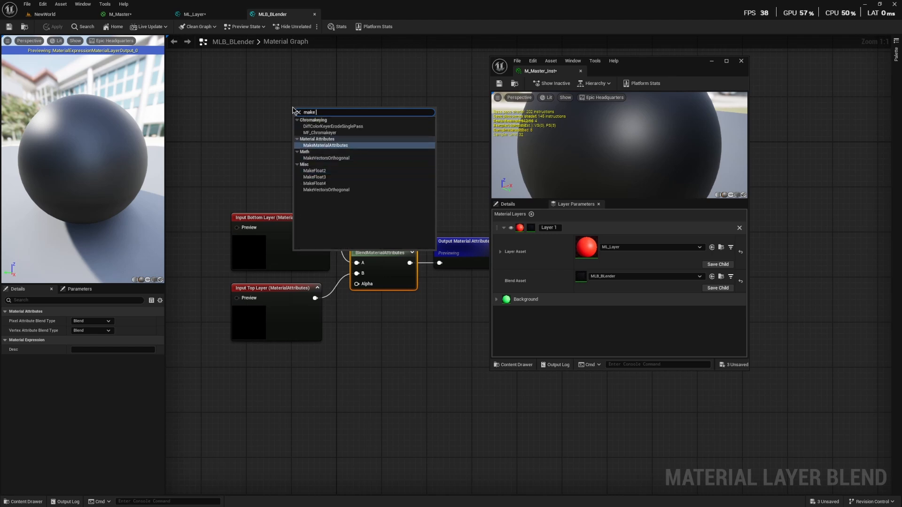
key("Return")
left_click_drag(335, 157, 441, 101)
right_click_drag(449, 103, 361, 303)
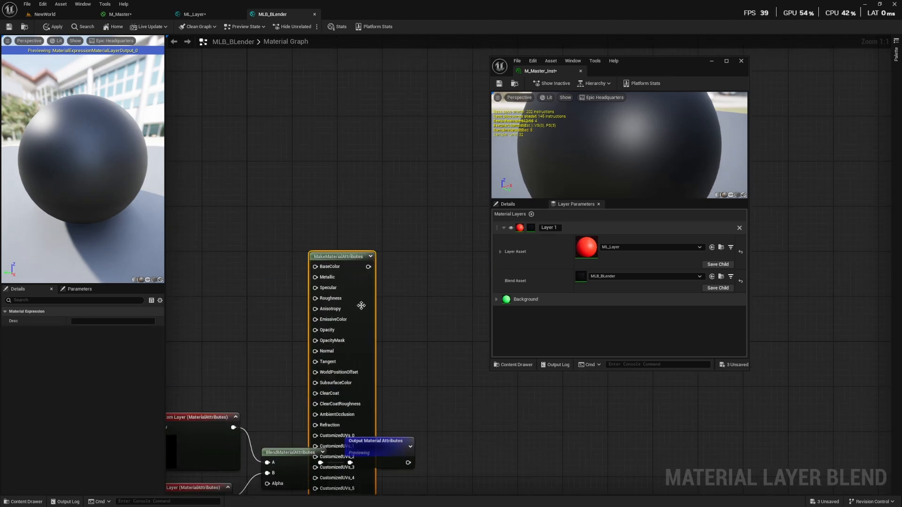
left_click_drag(360, 303, 399, 123)
- Add a GetMaterialAttributes node and place it to the left of MakeMaterialAttributes, level with its header
right_click(262, 150)
type("getmaterial")
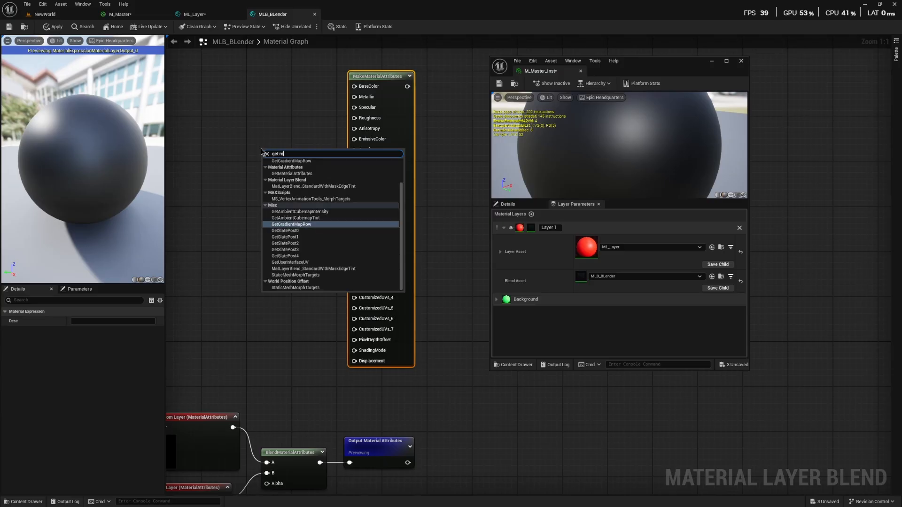
key("Return")
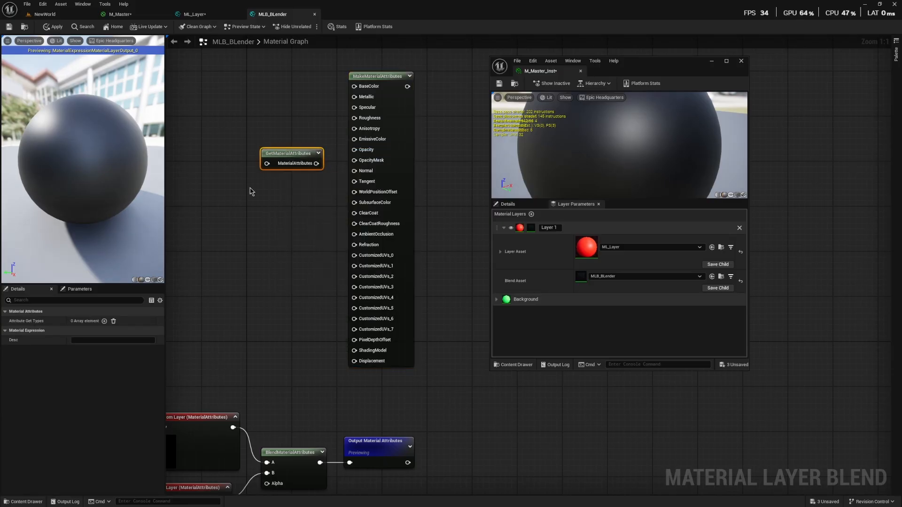
left_click_drag(282, 154, 256, 80)
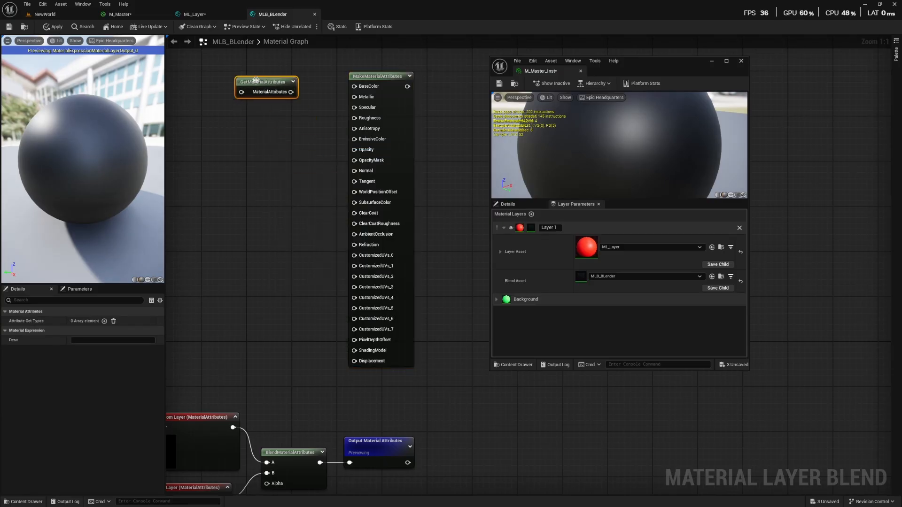
- Add five attribute outputs to GetMaterialAttributes: Base Color, Metallic, Specular, Roughness and Anisotropy
left_click(104, 321)
left_click(105, 321)
left_click(105, 322)
left_click(105, 321)
left_click(106, 322)
- Duplicate the GetMaterialAttributes node and place the copy below the original
right_click_drag(247, 237, 201, 263)
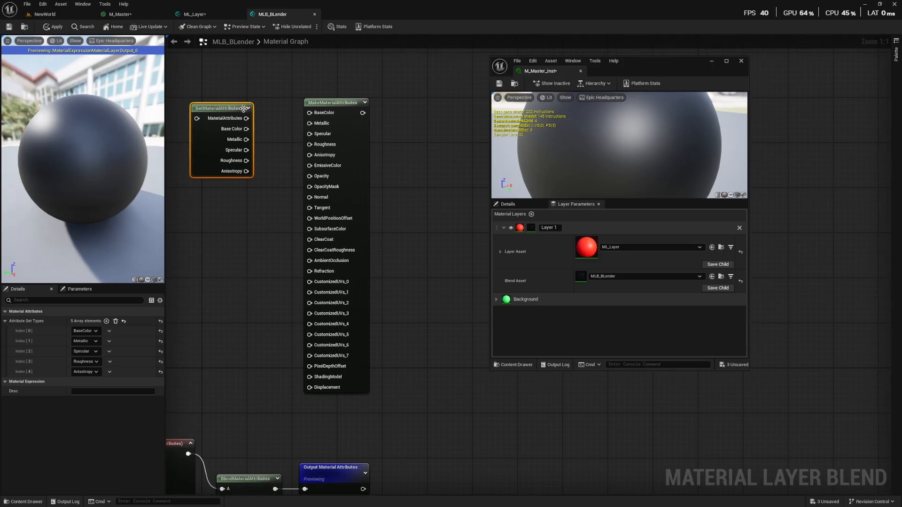
right_click_drag(315, 137, 383, 135)
key("ctrl+d")
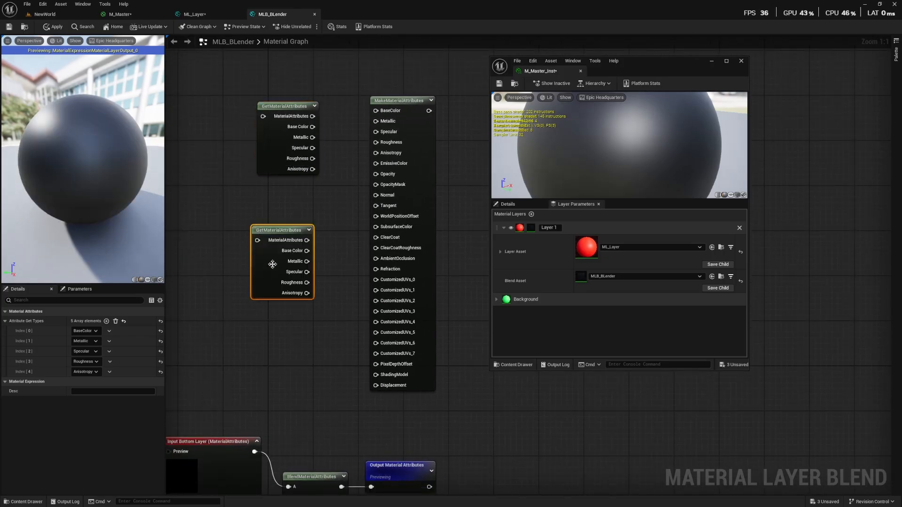
- Delete the MakeMaterialAttributes node from the MLB_BLender graph
right_click_drag(272, 264, 284, 206)
right_click_drag(415, 123, 349, 175)
left_click(399, 160)
key("Delete")
- Add a Lerp node and connect Base Color from the upper and lower GetMaterialAttributes nodes to its A and B inputs
left_click(330, 133)
left_click_drag(298, 118, 335, 144)
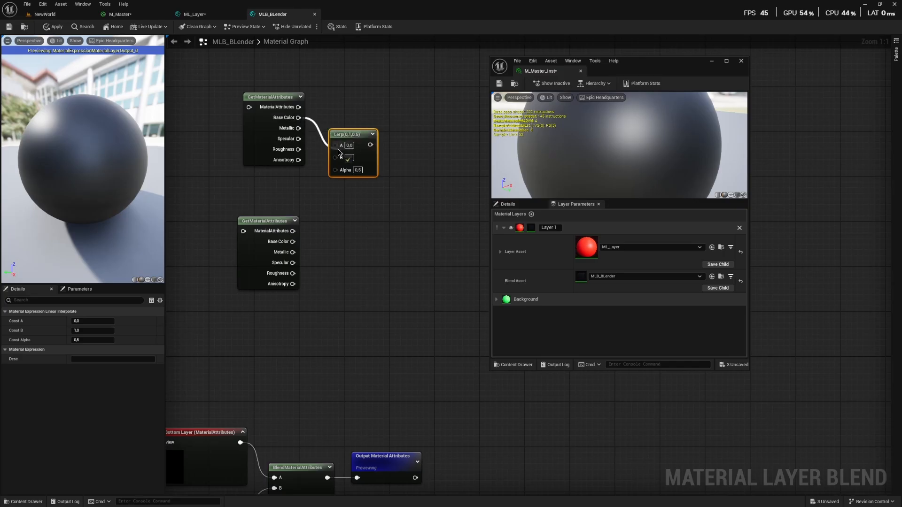
left_click_drag(292, 242, 335, 155)
left_click_drag(254, 255, 260, 221)
left_click_drag(356, 151, 355, 130)
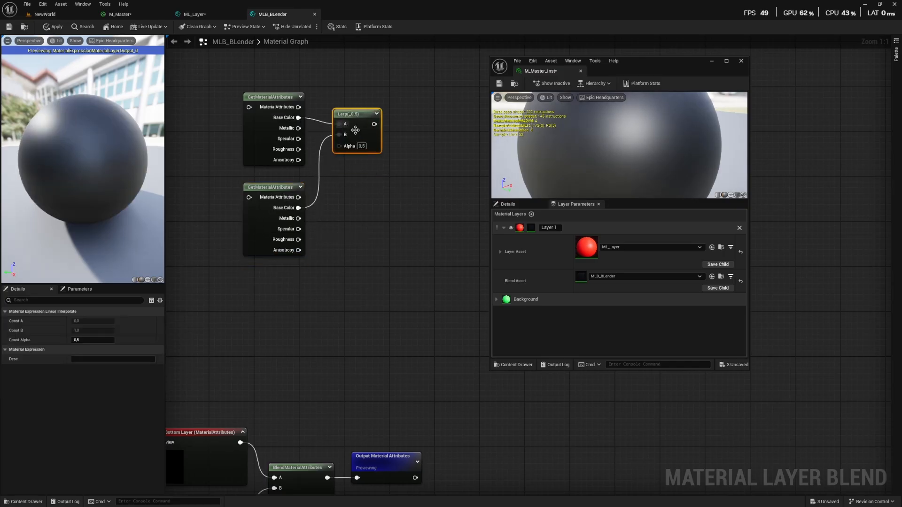
- Add a SetMaterialAttributes node to the right of the Lerp with Base Color, Metallic, Specular, Roughness and Anisotropy inputs
right_click(413, 117)
type("make")
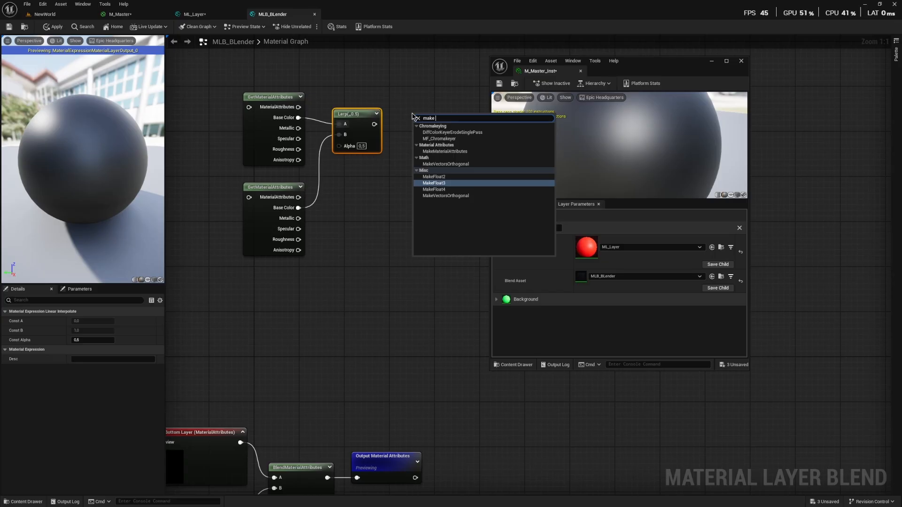
key("ctrl+a")
type("set")
key("Return")
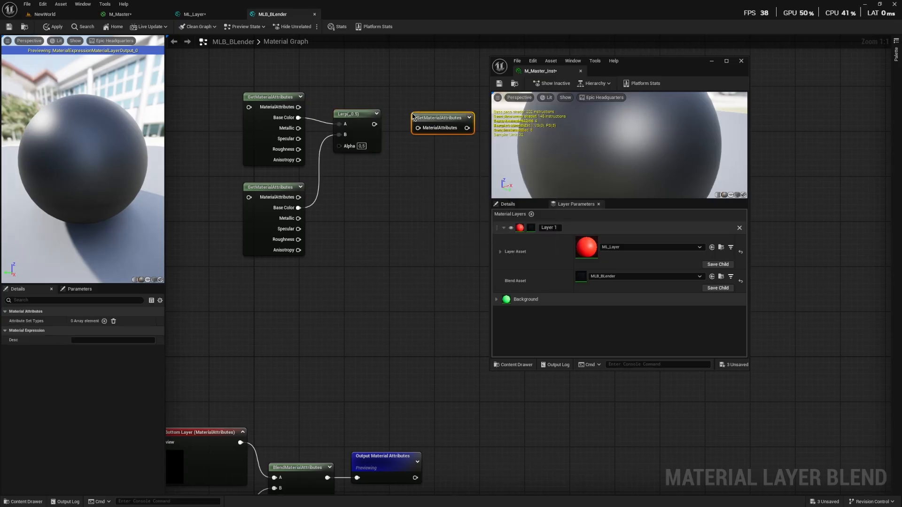
left_click(104, 321)
left_click(104, 321)
left_click(105, 320)
left_click(106, 321)
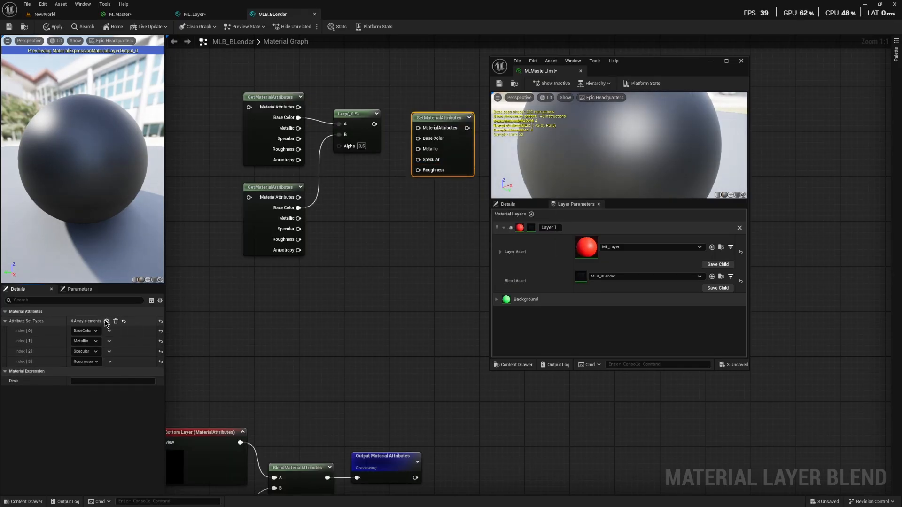
left_click(105, 321)
- Connect the Lerp output to Base Color on SetMaterialAttributes and stack three duplicates of the Lerp below the original
left_click_drag(375, 124, 434, 106)
left_click(364, 131)
key("ctrl+d")
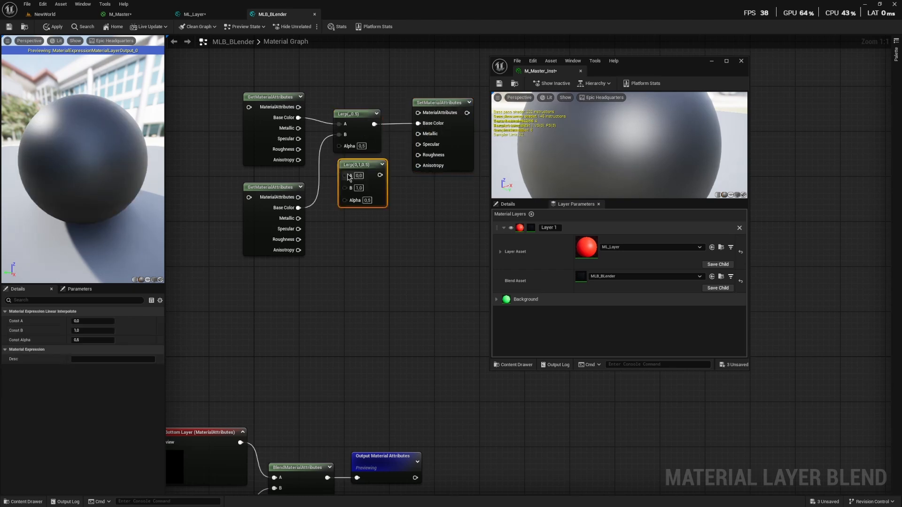
left_click_drag(356, 170, 349, 166)
key("ctrl+d")
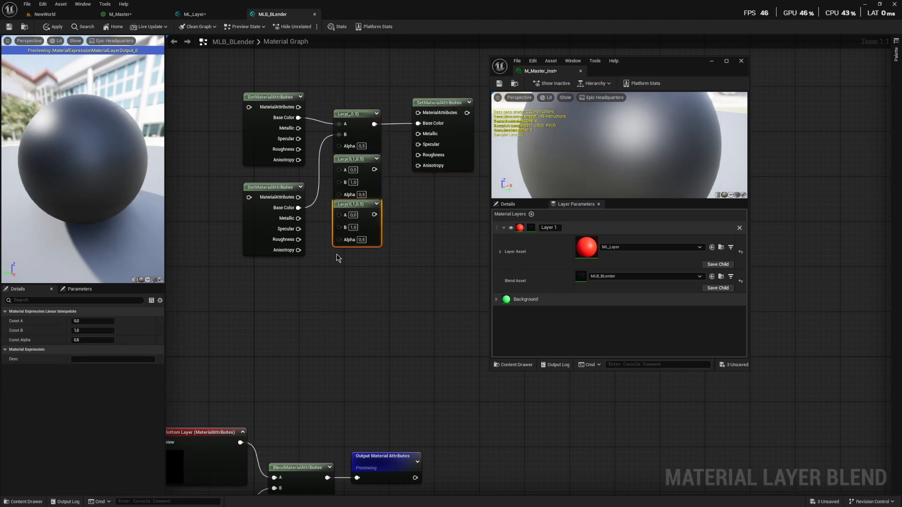
key("ctrl+d")
left_click(343, 208)
- Connect Metallic, Specular and Roughness from the upper and lower GetMaterialAttributes nodes to A and B of the three duplicated Lerps
left_click_drag(298, 128, 339, 170)
left_click_drag(298, 219, 339, 180)
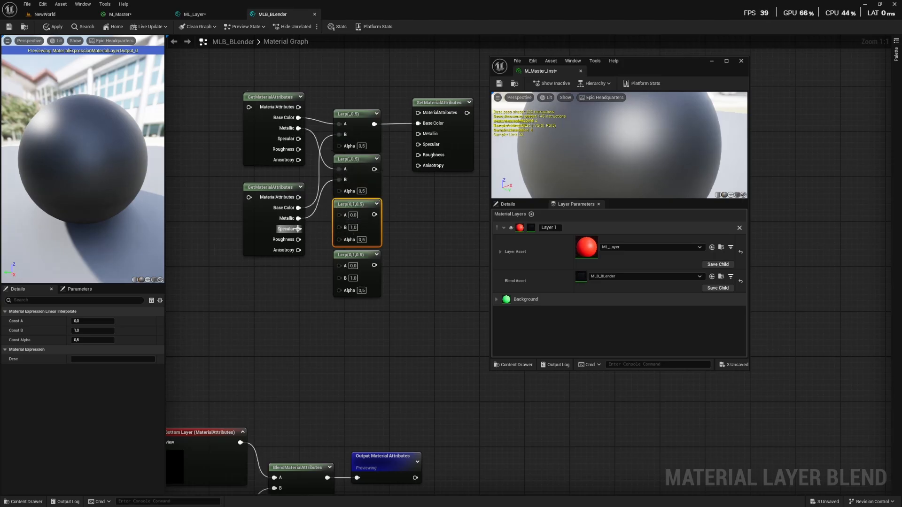
left_click_drag(298, 229, 340, 227)
left_click_drag(298, 138, 339, 266)
left_click_drag(298, 239, 339, 276)
- Connect the three duplicated Lerp outputs to Metallic, Specular and Roughness on the SetMaterialAttributes node
left_click_drag(374, 169, 418, 134)
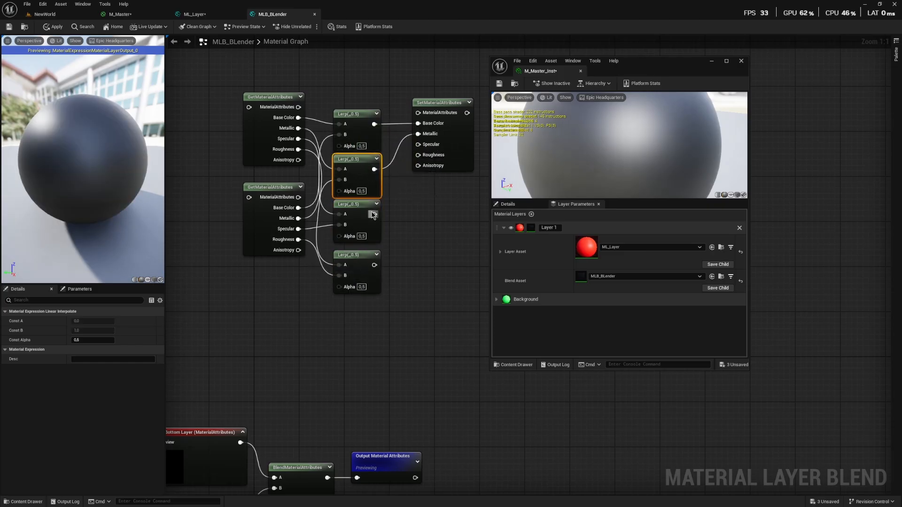
left_click_drag(375, 214, 418, 144)
left_click_drag(376, 259, 418, 155)
right_click_drag(396, 250, 423, 206)
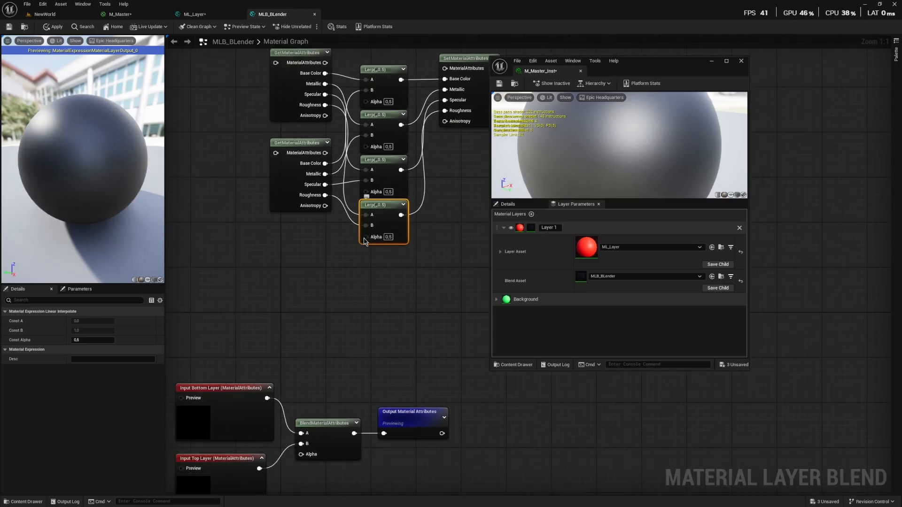
right_click_drag(364, 278, 338, 288)
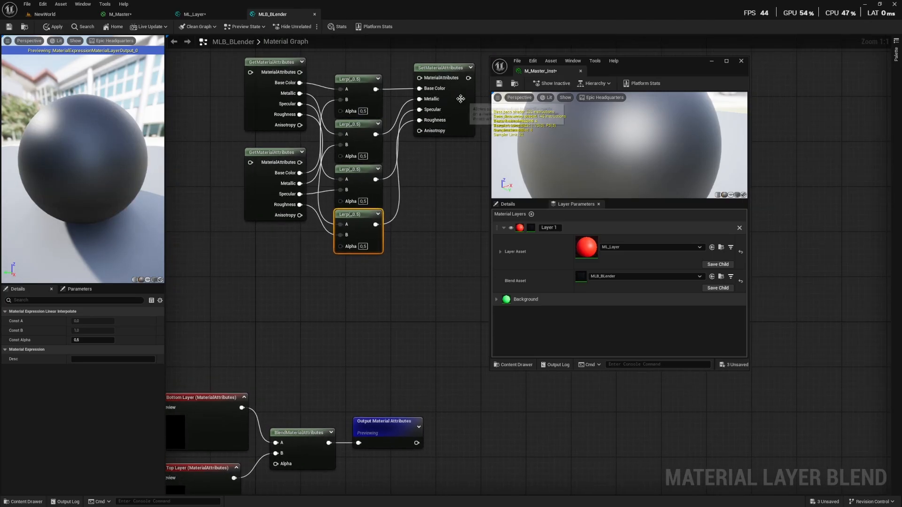
- Center SetMaterialAttributes beside the Lerp stack and space the two GetMaterialAttributes nodes further apart vertically
left_click_drag(465, 104, 470, 160)
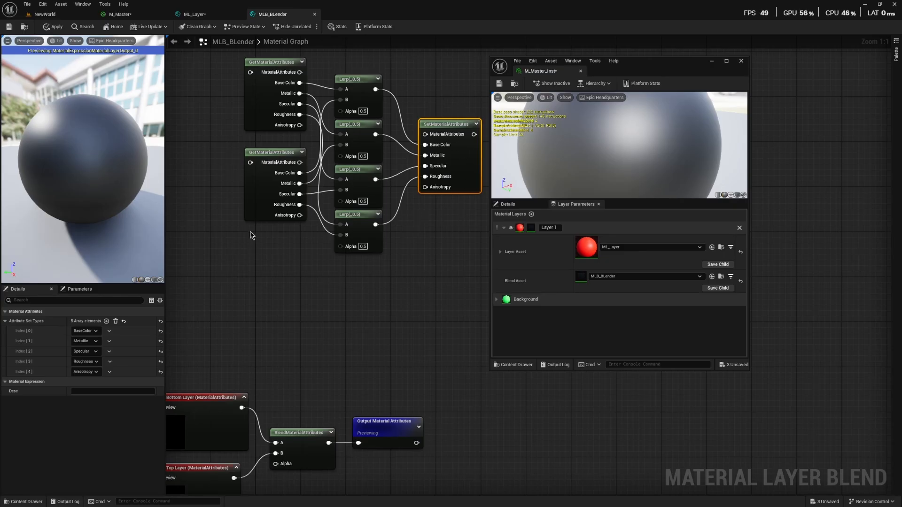
left_click_drag(252, 205, 253, 234)
left_click(259, 110)
right_click_drag(251, 246, 277, 89)
right_click_drag(275, 136, 298, 334)
left_click(320, 224)
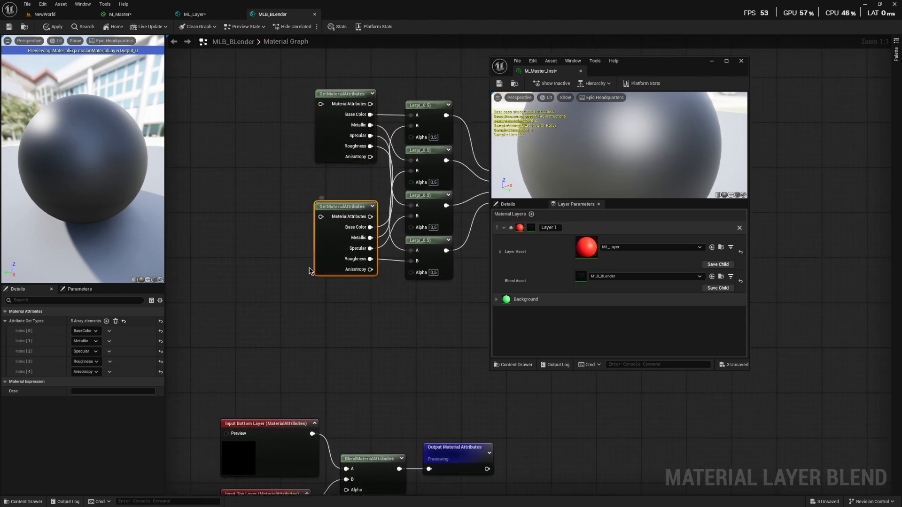
- Collapse the previews of both layer input nodes, and expand the Background layer in the material instance with its asset parameters folded
right_click_drag(304, 289, 306, 137)
left_click(271, 314)
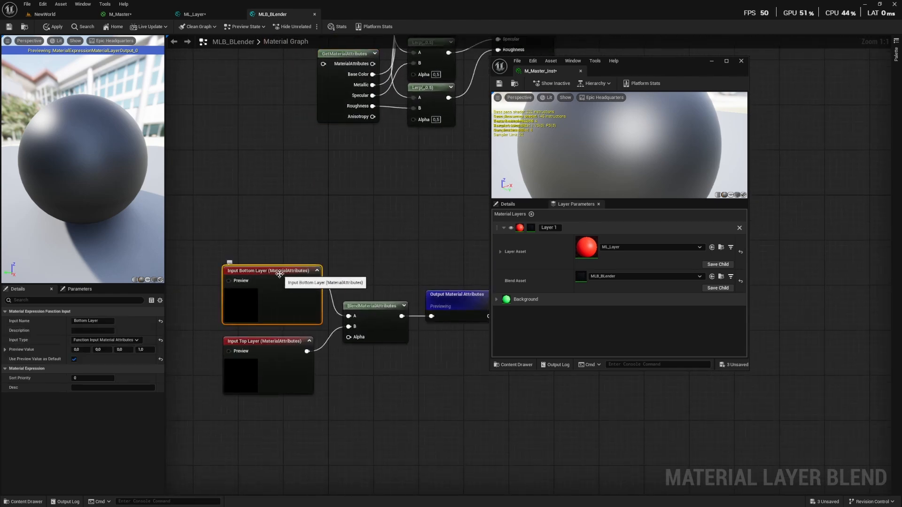
left_click(318, 272)
left_click(309, 341)
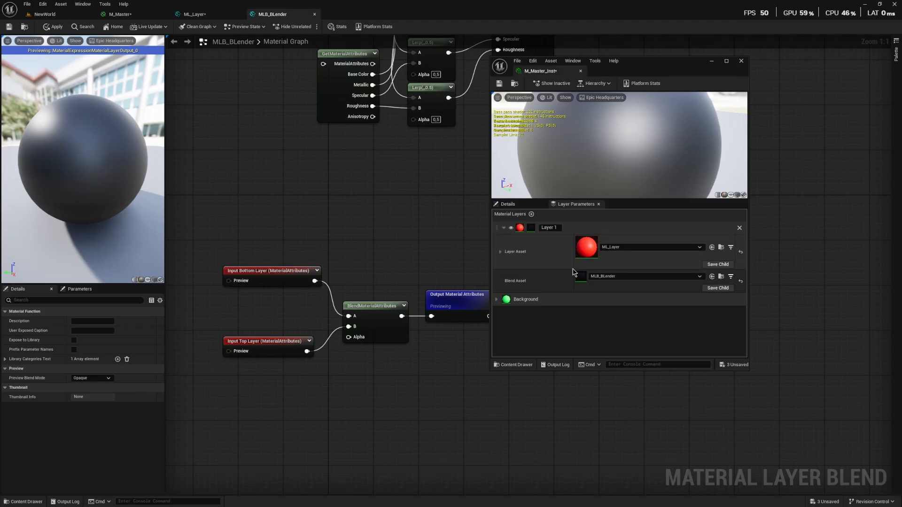
left_click(497, 300)
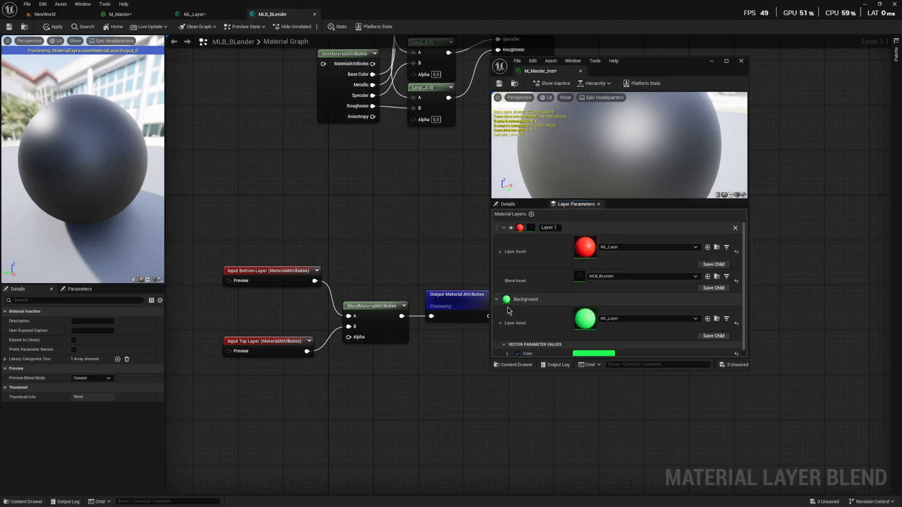
left_click(501, 321)
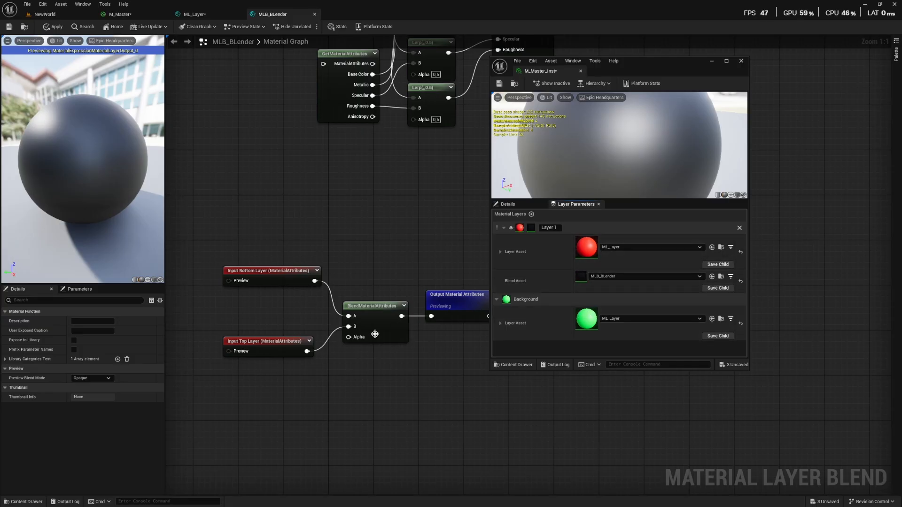
- Stack the Input Top Layer node directly under Input Bottom Layer and move both up and left of BlendMaterialAttributes
left_click_drag(350, 340, 325, 373)
left_click(279, 334)
left_click_drag(292, 343, 296, 297)
left_click_drag(305, 263, 281, 300)
left_click_drag(282, 301, 249, 267)
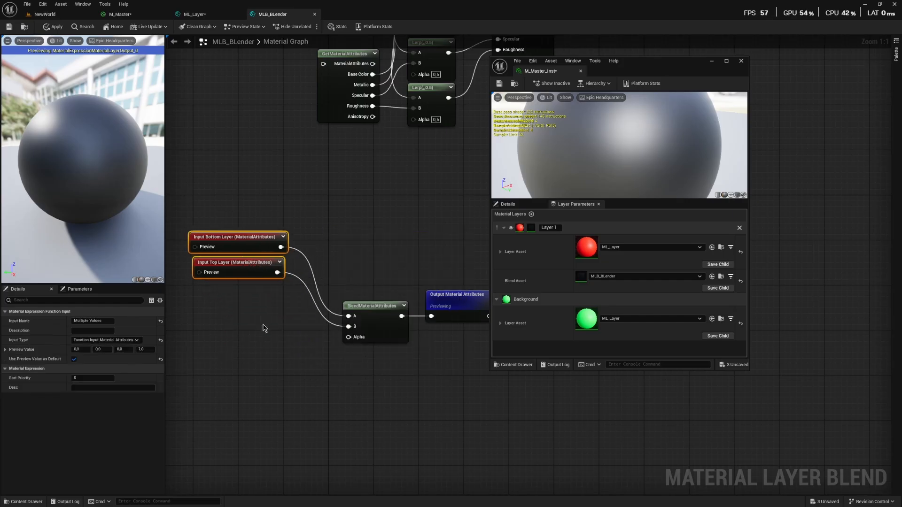
right_click_drag(263, 329, 304, 278)
right_click_drag(412, 285, 377, 286)
left_click(298, 306)
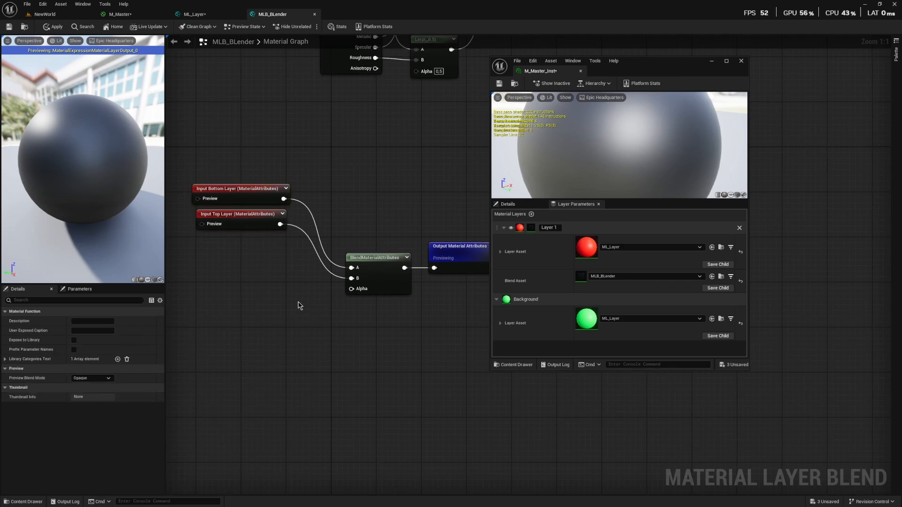
- Add a Texture Sample node using the T_RGB_Mask texture and place it below the two layer input nodes
right_click_drag(286, 307, 318, 298)
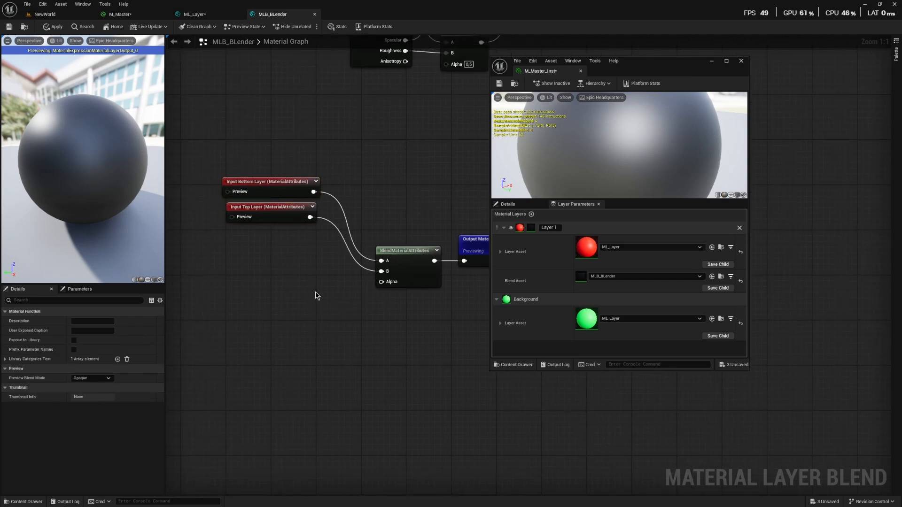
left_click(263, 276)
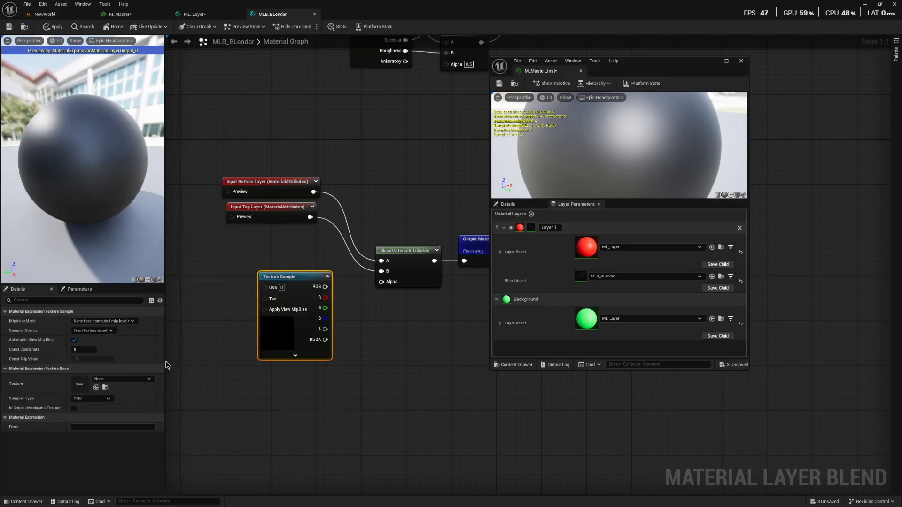
left_click(148, 378)
type("rgb")
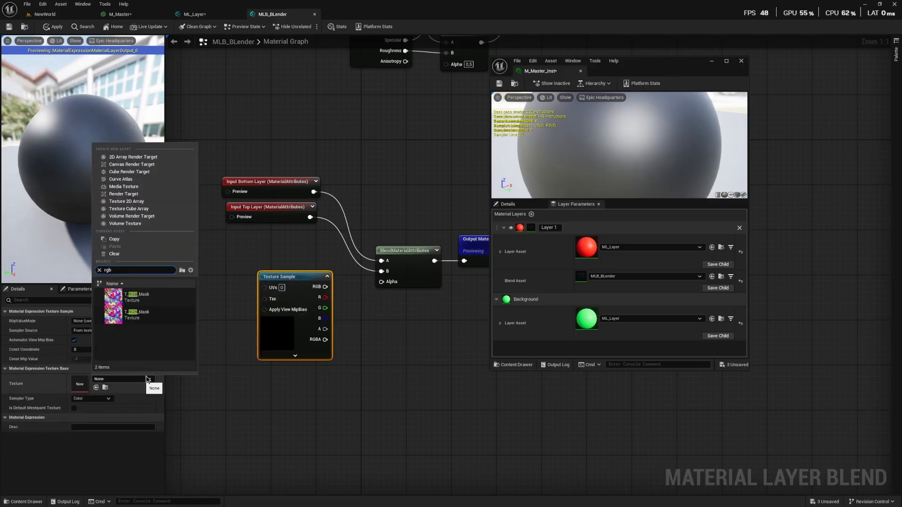
left_click(152, 300)
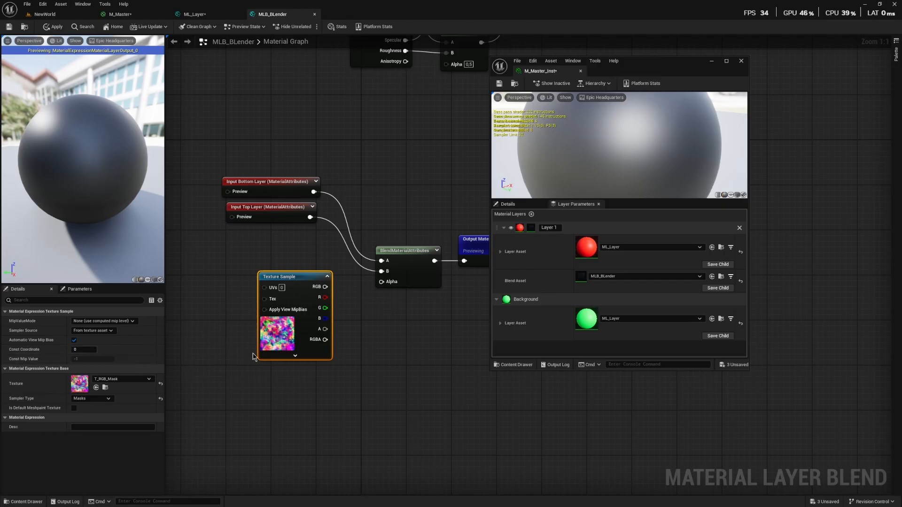
left_click_drag(269, 335, 224, 336)
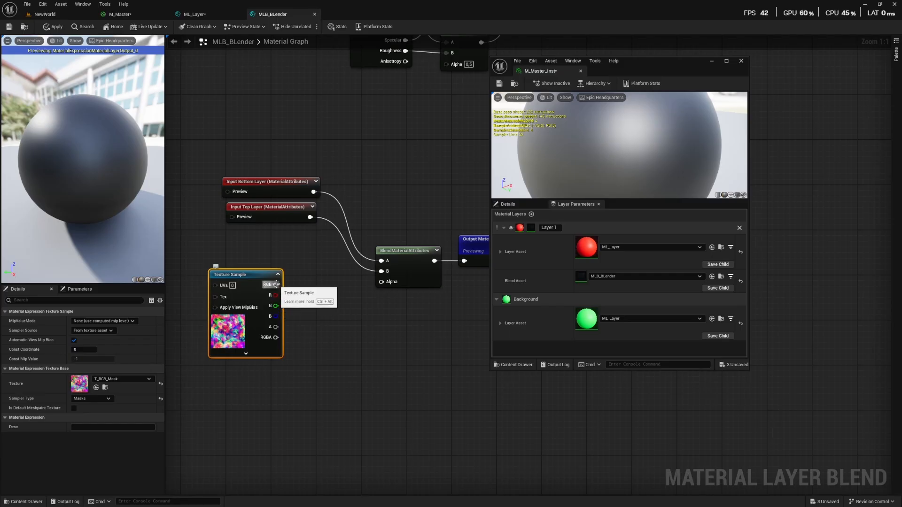
- Add a ChannelMaskParameter node fed by the Texture Sample's RGB output and name it Channel
left_click_drag(240, 308, 290, 308)
type("channel")
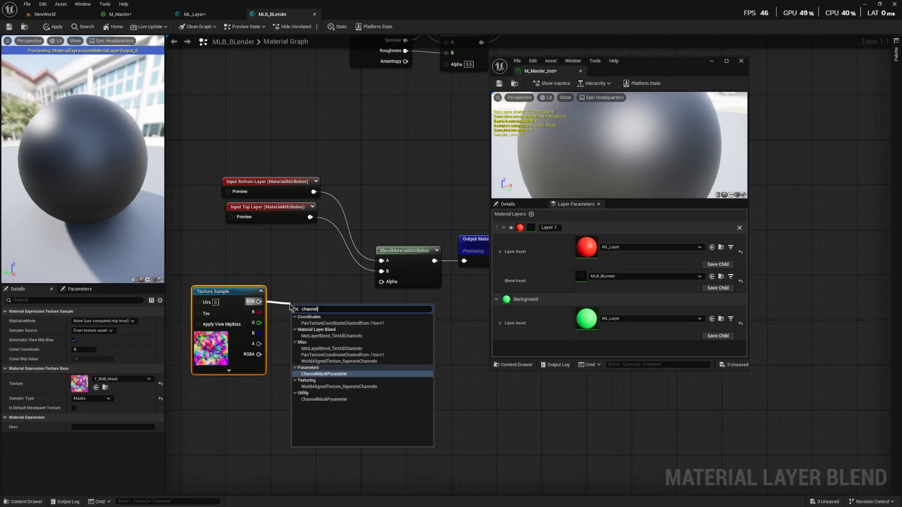
key("Return")
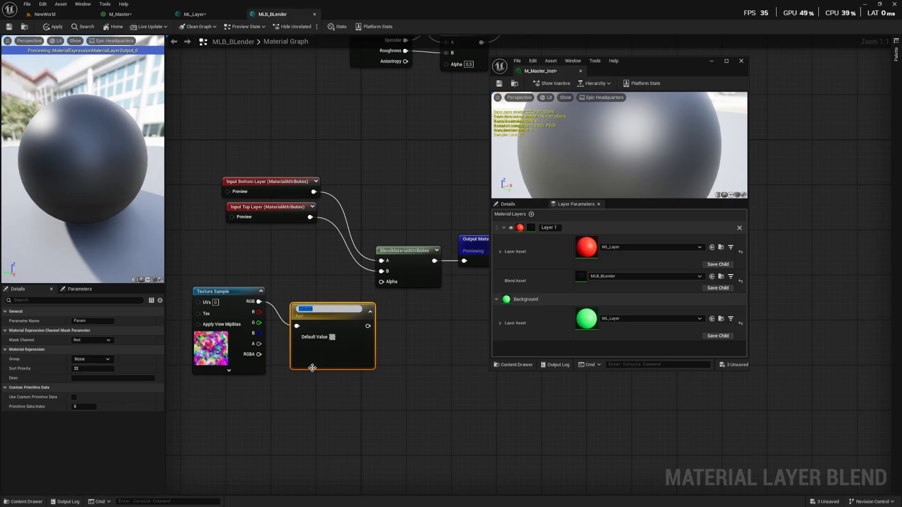
key("Return")
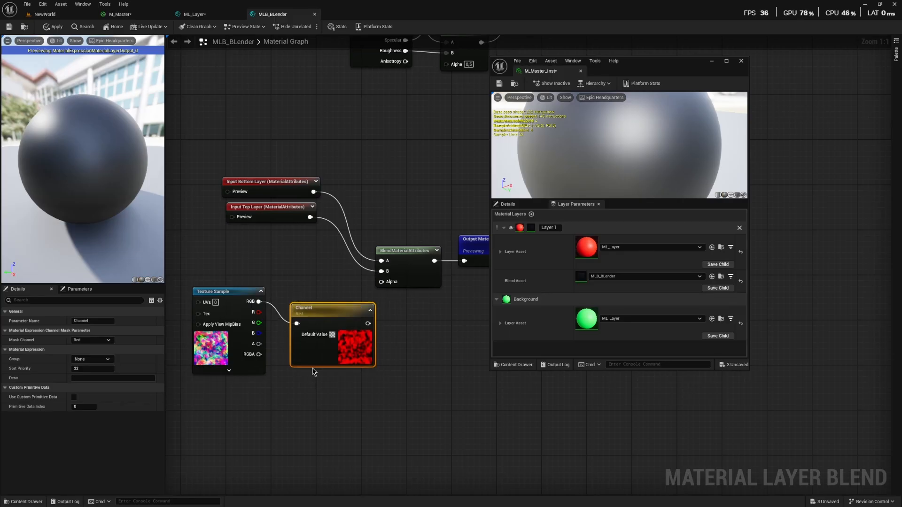
- Collapse the Channel node's preview, keep its mask channel on Red, and move it with the Texture Sample further left
left_click_drag(341, 356, 327, 339)
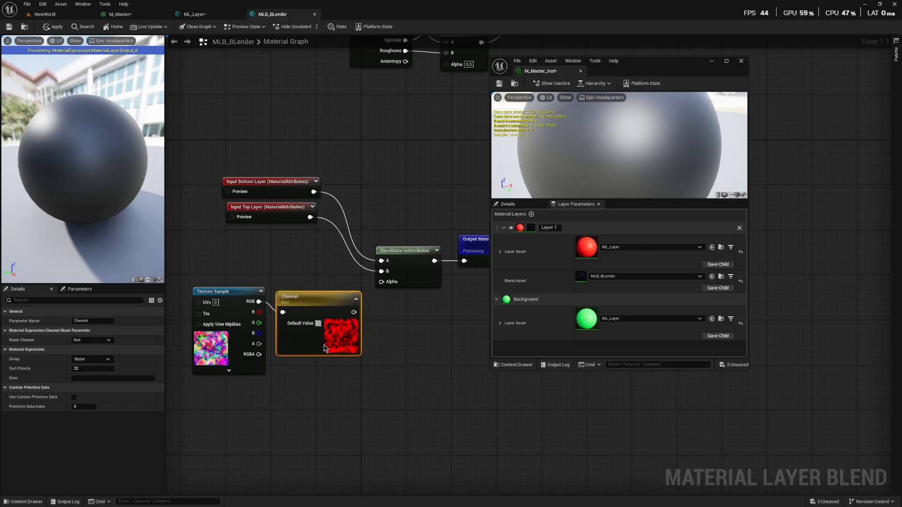
left_click(356, 294)
left_click_drag(315, 294, 310, 286)
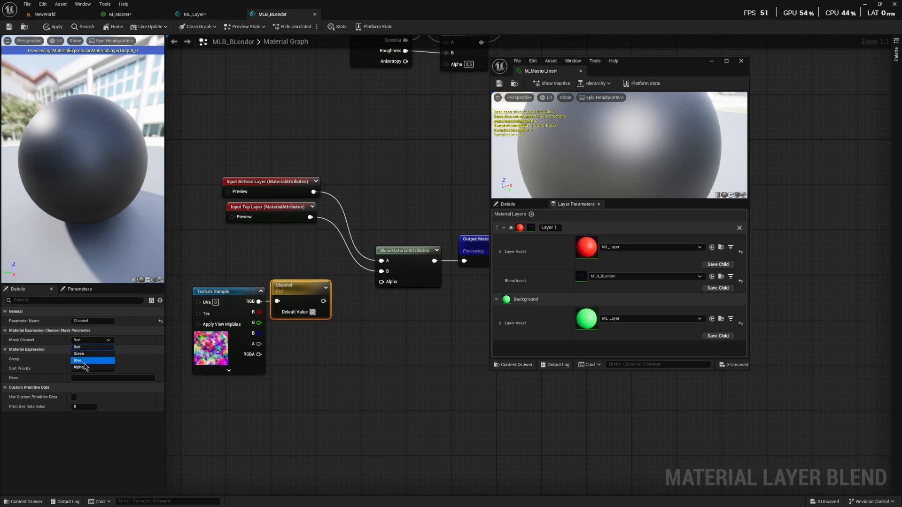
left_click(288, 368)
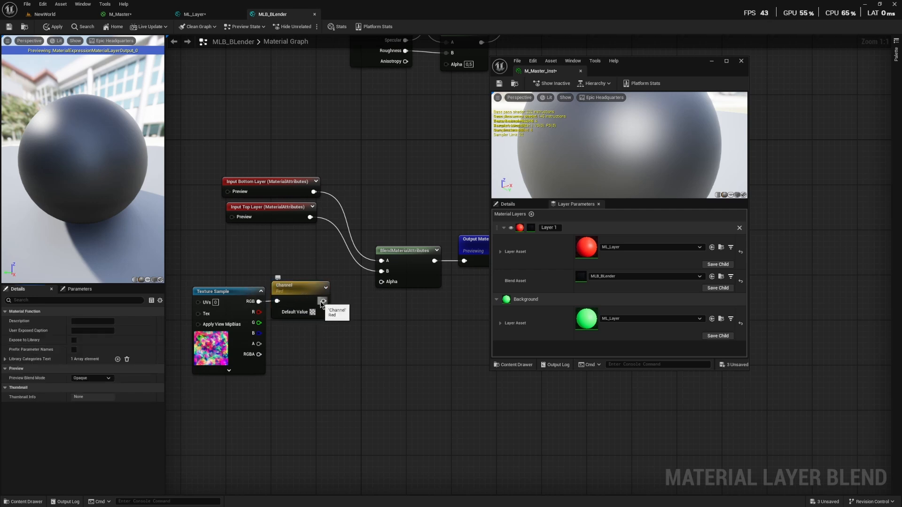
left_click_drag(318, 268, 180, 362)
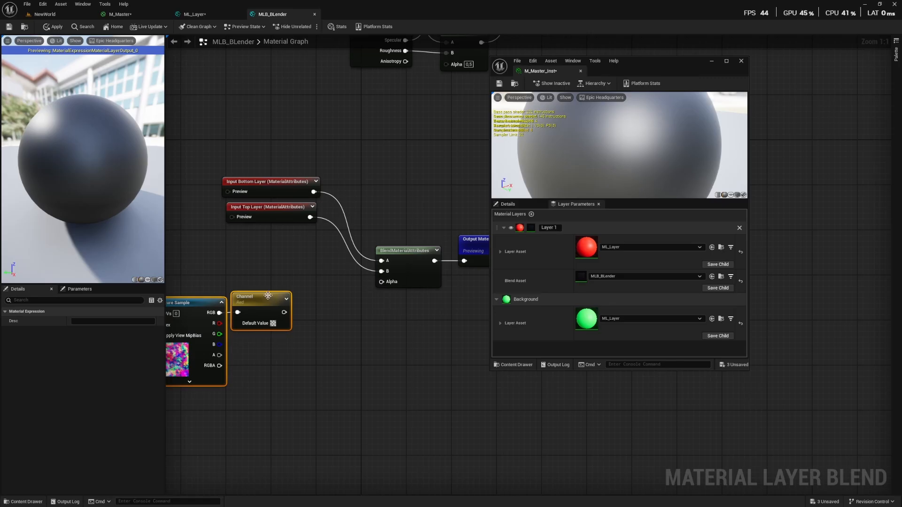
left_click(279, 270)
right_click_drag(279, 270, 304, 238)
- Add an Add node driven by the Channel node's output, placed below BlendMaterialAttributes
left_click_drag(308, 280, 410, 250)
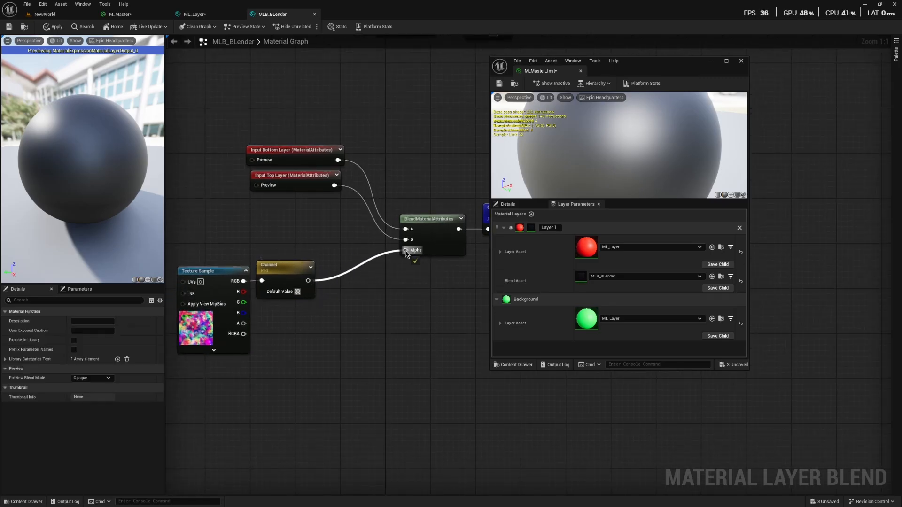
left_click_drag(406, 254, 342, 286)
type("add")
key("Return")
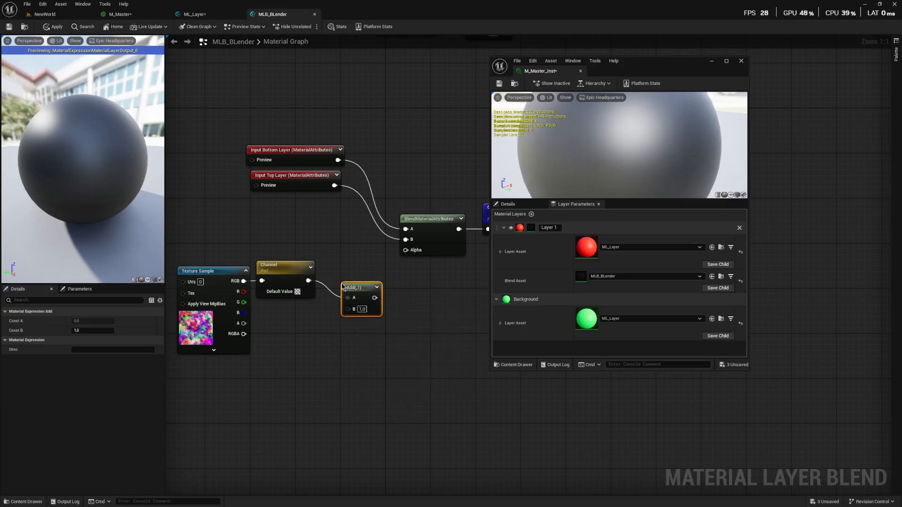
- Promote the Add node's B input to a scalar parameter named Add and place it below the Channel node
right_click(348, 309)
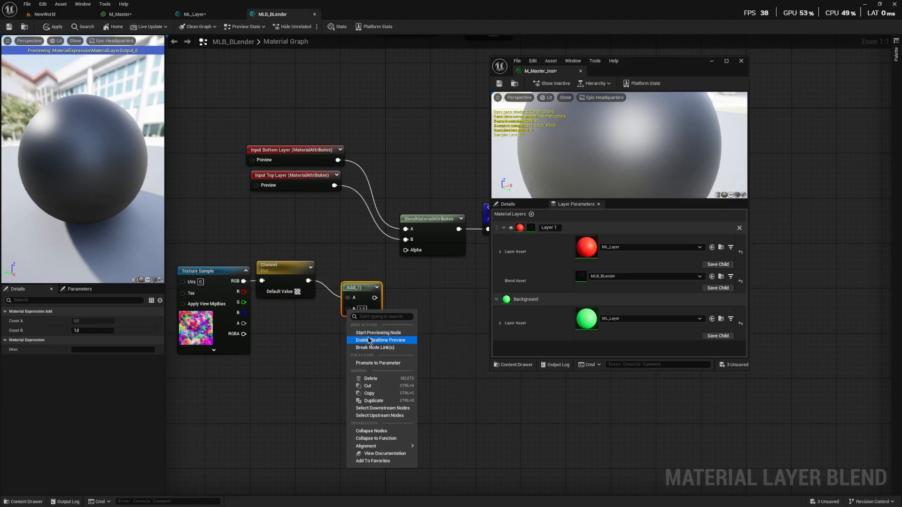
left_click(374, 363)
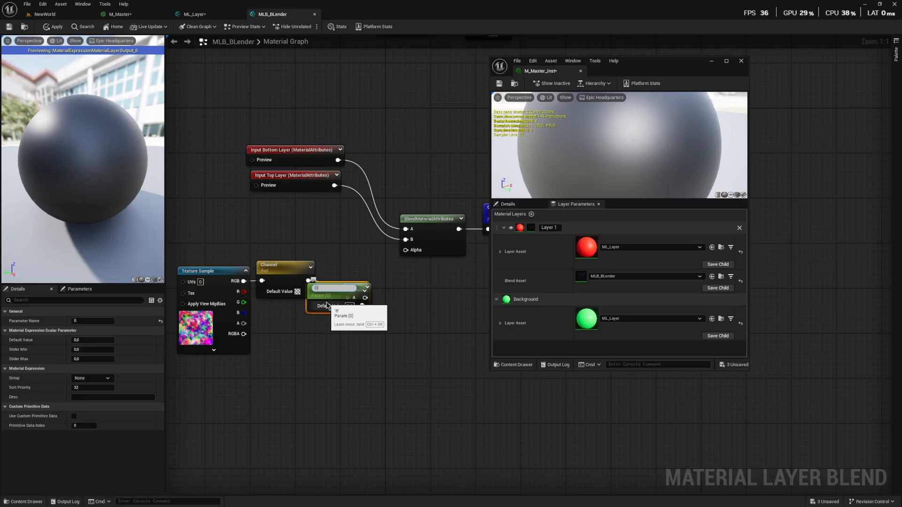
type("Add")
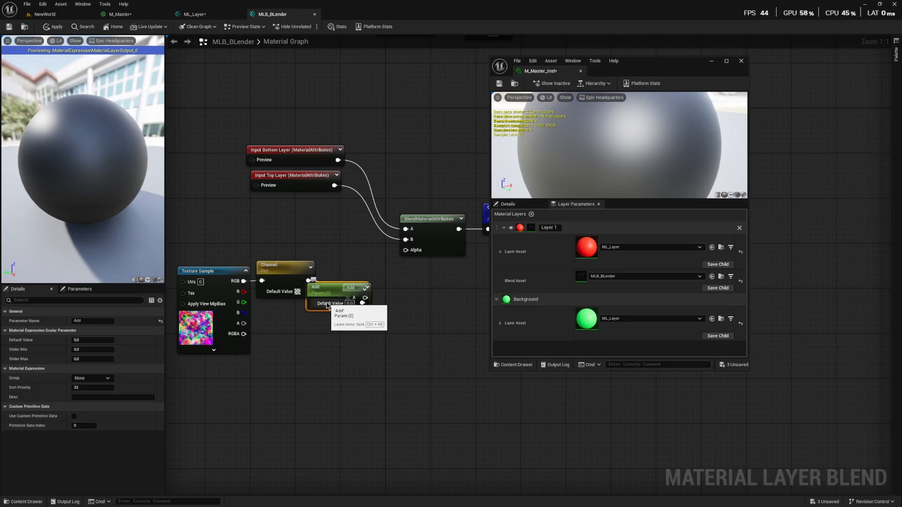
key("Return")
left_click_drag(327, 305, 275, 314)
- Feed the Add output into a Multiply node, promoting its B input to a parameter named Multiply with default 1.0, placed below the Add parameter
left_click_drag(365, 298, 385, 298)
type("multiply")
key("Return")
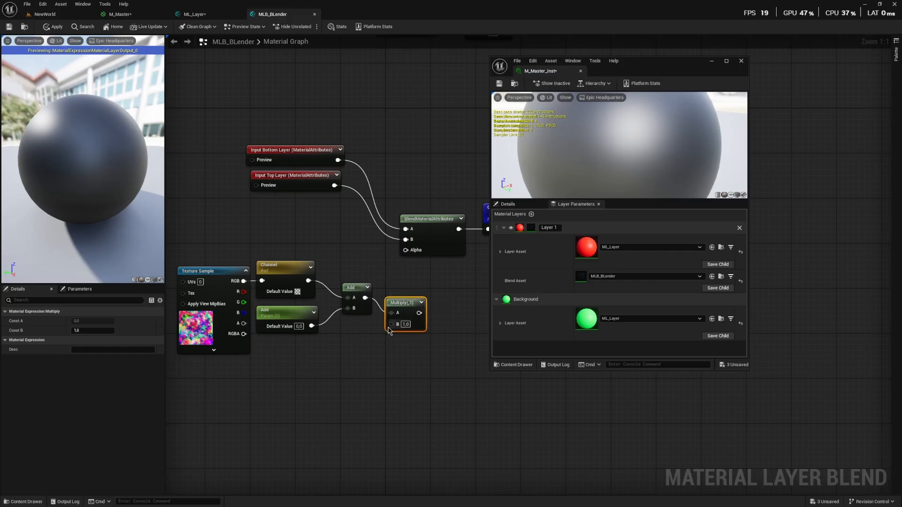
right_click(389, 321)
left_click(419, 382)
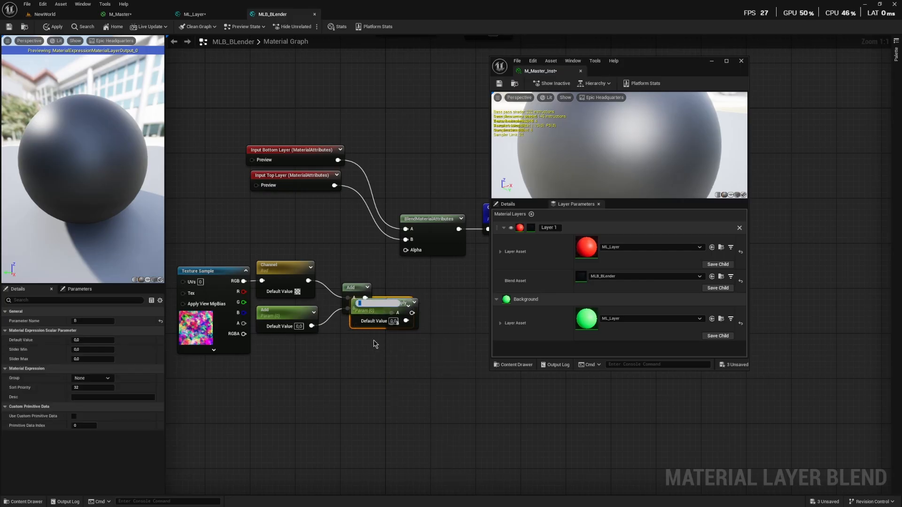
type("Multiply")
key("Return")
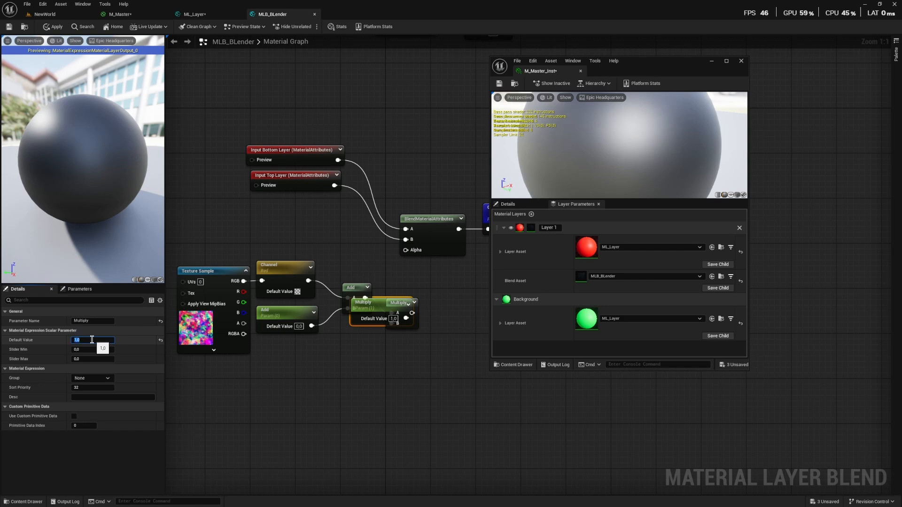
left_click_drag(408, 298, 314, 339)
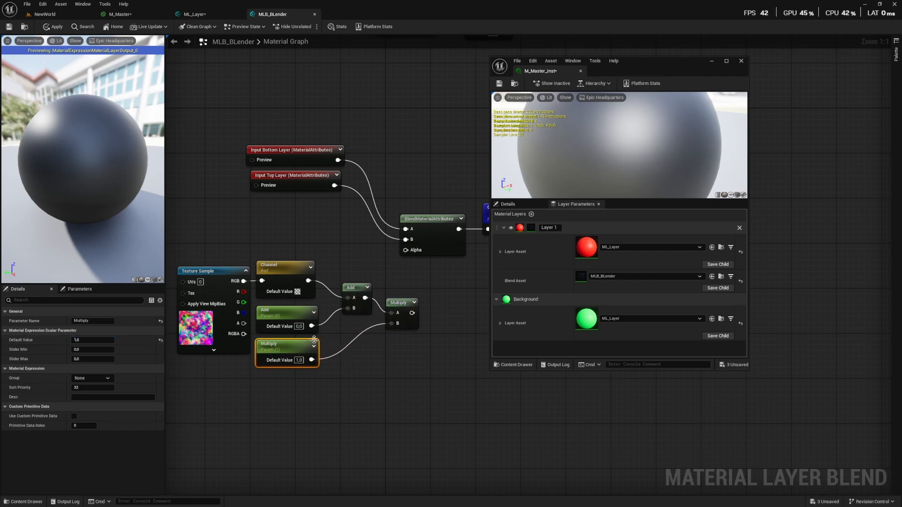
- Send the Multiply output into a named reroute declaration called Mask and align it beside the Multiply node
mouse_move(412, 313)
left_mouse_down()
mouse_move(425, 300)
mouse_move(429, 316)
left_mouse_up()
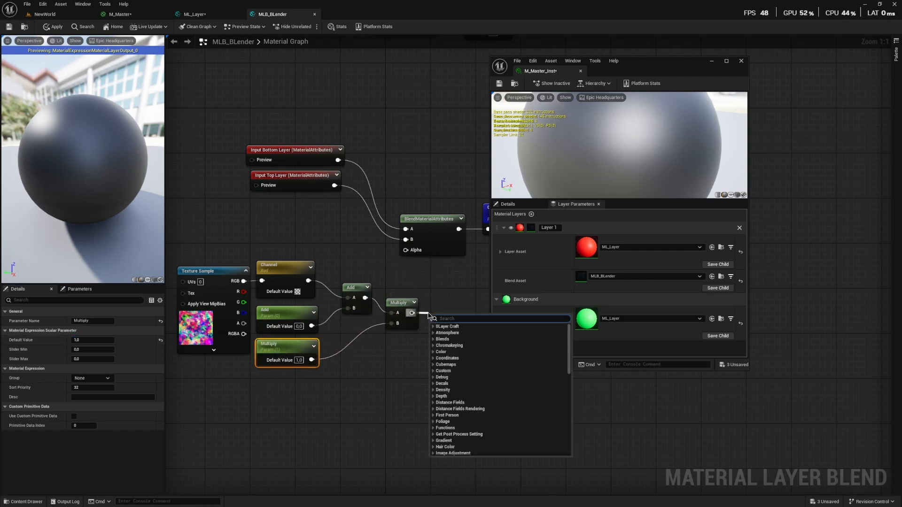
type("name")
key("Return")
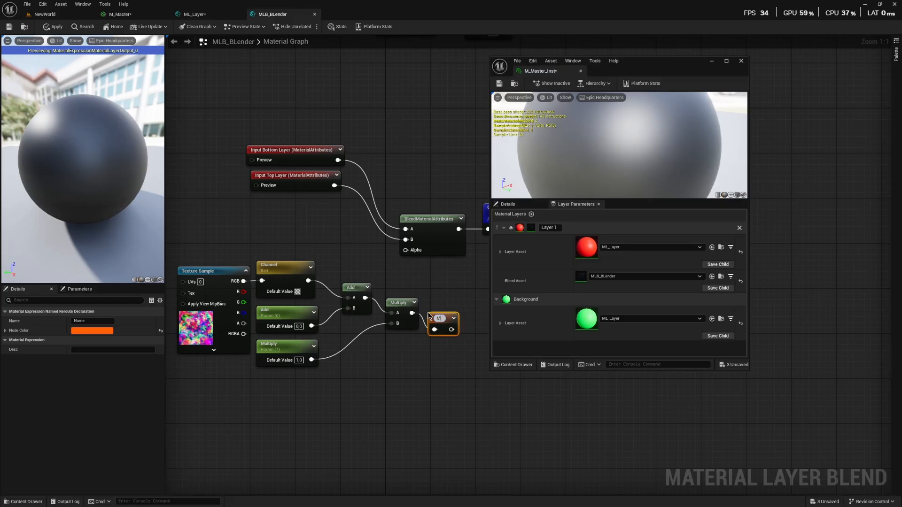
key("Return")
left_click(445, 290)
left_click_drag(438, 321, 440, 304)
- Move the whole mask node chain, from Texture Sample to Mask, further left and down from the layer blend nodes
right_click_drag(430, 294, 460, 264)
left_click_drag(459, 264, 242, 346)
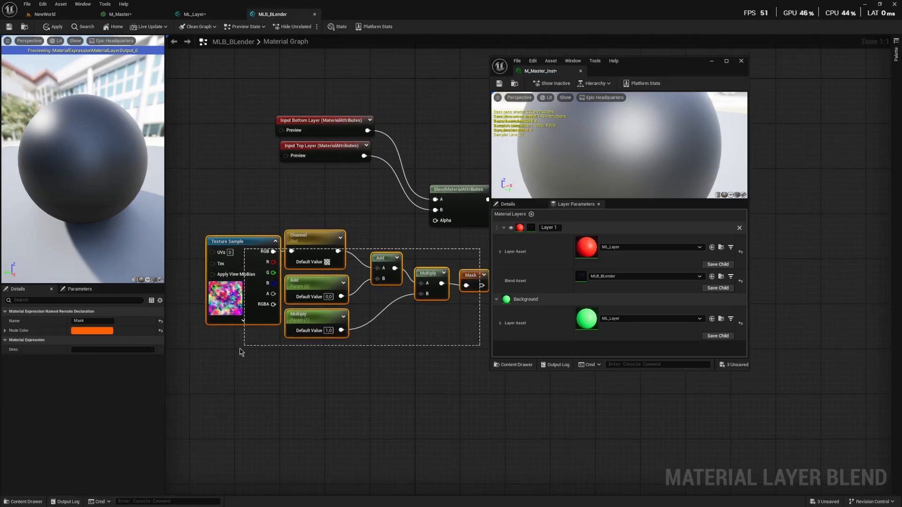
left_click_drag(232, 295, 171, 327)
- Add a Mask named reroute, wire it to the Alpha of BlendMaterialAttributes, and place it just beside that input
right_click_drag(410, 248, 292, 240)
right_click(306, 210)
type("mask")
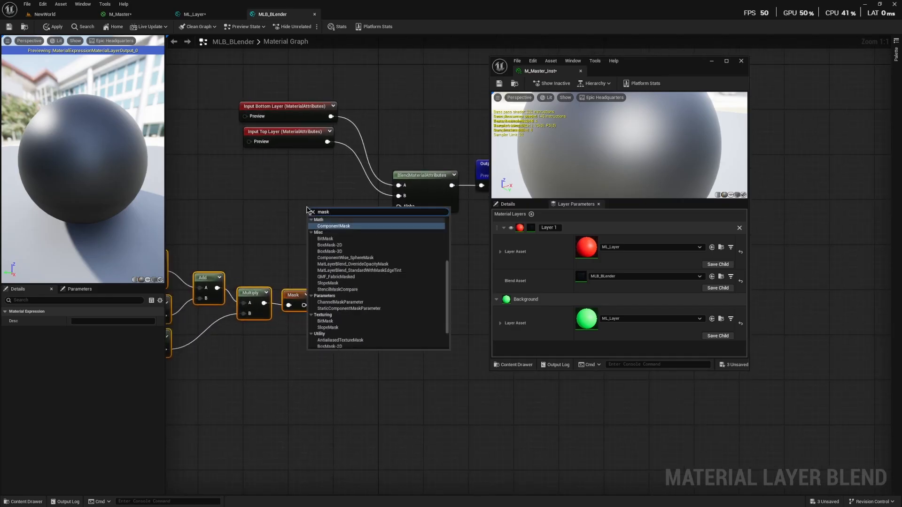
left_click(346, 232)
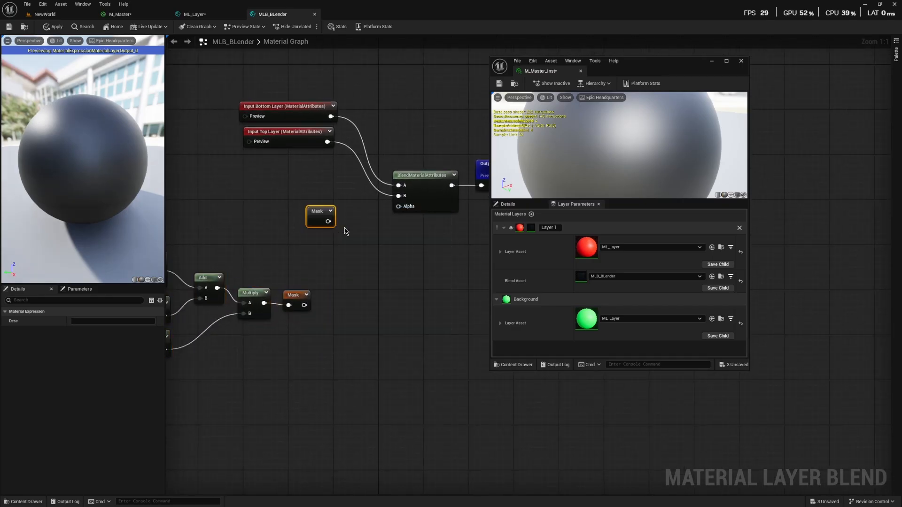
left_click_drag(327, 221, 398, 206)
right_click_drag(315, 216, 232, 369)
left_click_drag(232, 369, 281, 362)
- Paste another Mask reroute below the lower GetMaterialAttributes node and connect it to the Alpha inputs of the Lerp nodes
left_click(342, 171)
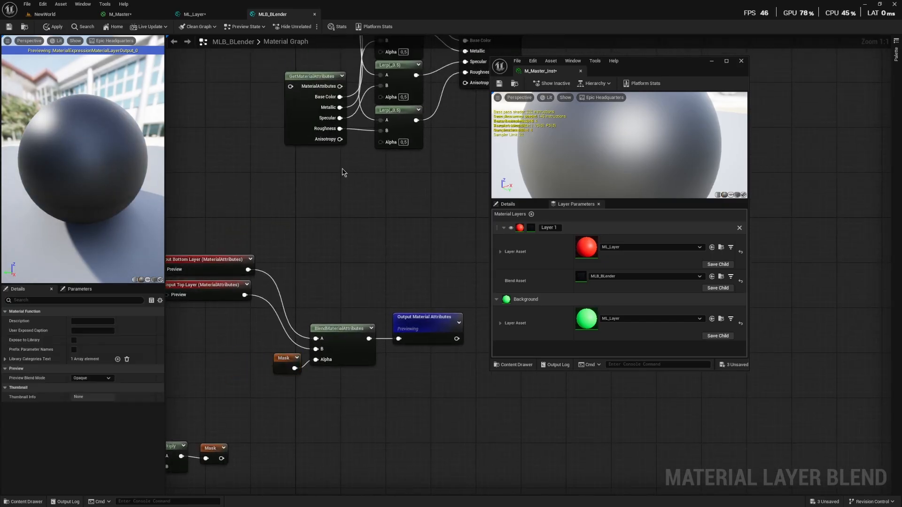
key("ctrl+v")
right_click_drag(349, 177, 307, 298)
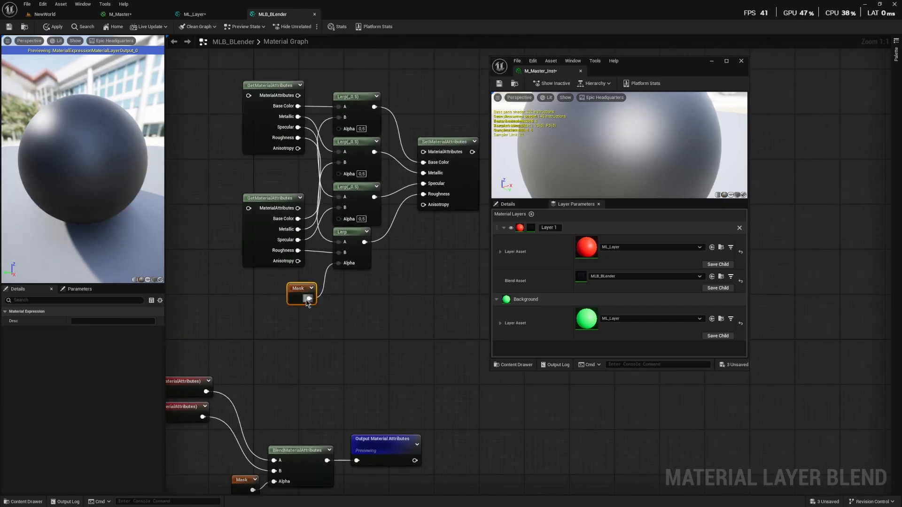
left_click_drag(308, 299, 340, 129)
right_click_drag(277, 346, 307, 294)
left_click_drag(324, 245, 304, 131)
- Move both layer input nodes down level with BlendMaterialAttributes and apply the MLB_BLender changes
right_click_drag(293, 301, 390, 114)
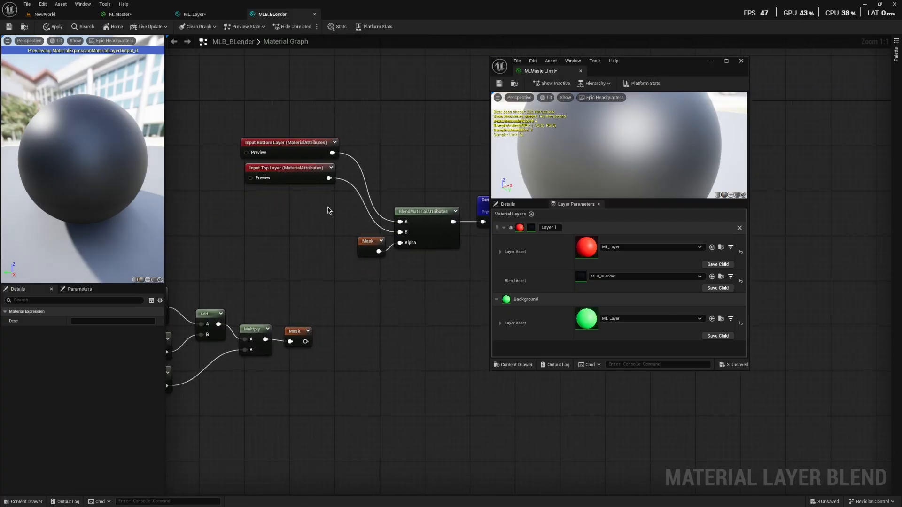
left_click_drag(319, 111, 295, 173)
left_click_drag(303, 175, 299, 230)
right_click_drag(286, 277, 341, 215)
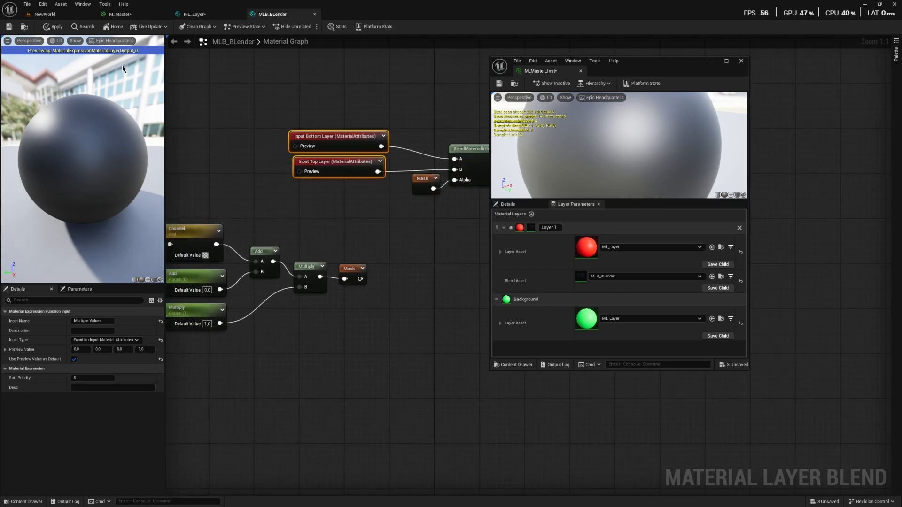
left_click(53, 28)
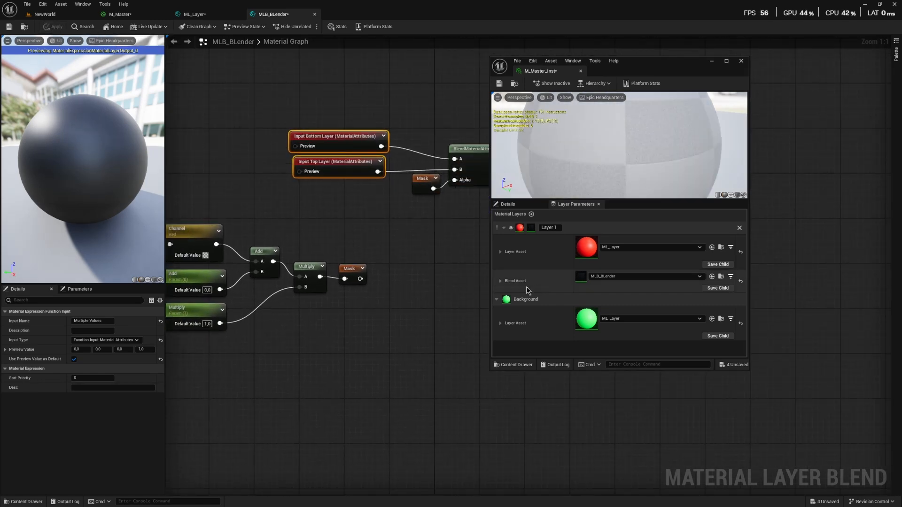
- Expand Layer 1's Blend Asset in M_Master_Inst together with its vector and scalar parameter values
left_click(500, 281)
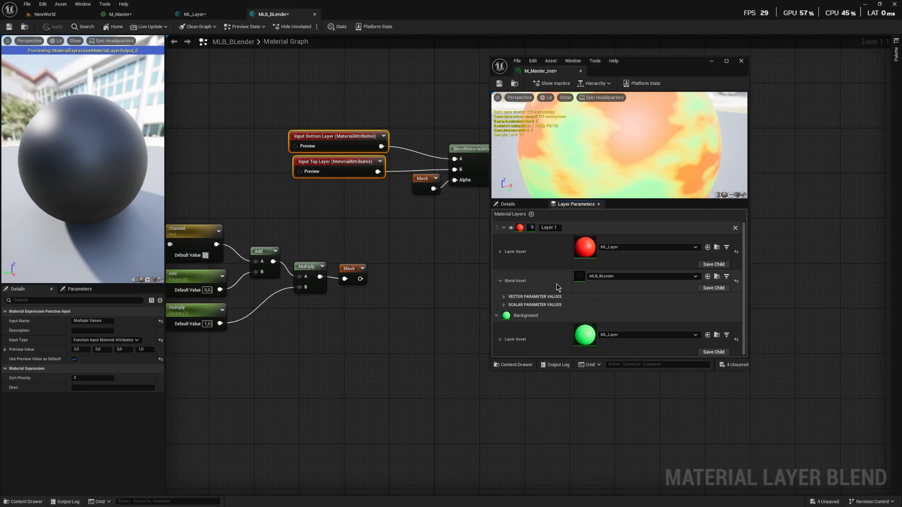
left_click(504, 306)
left_click(504, 297)
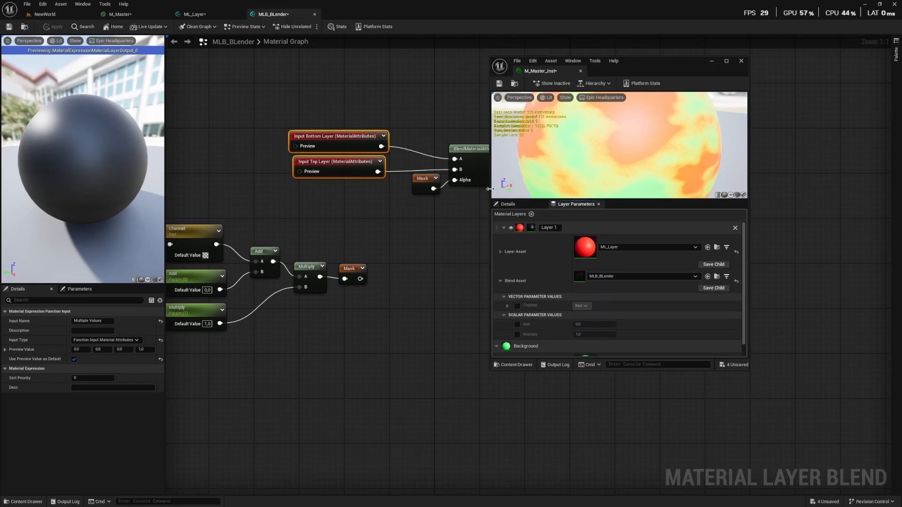
- Enlarge the M_Master_Inst window, dock Layer Parameters with Details beside the preview, and show the Layer Parameters
left_click_drag(490, 371, 451, 462)
left_click_drag(536, 241, 706, 162)
left_click_drag(478, 245, 630, 97)
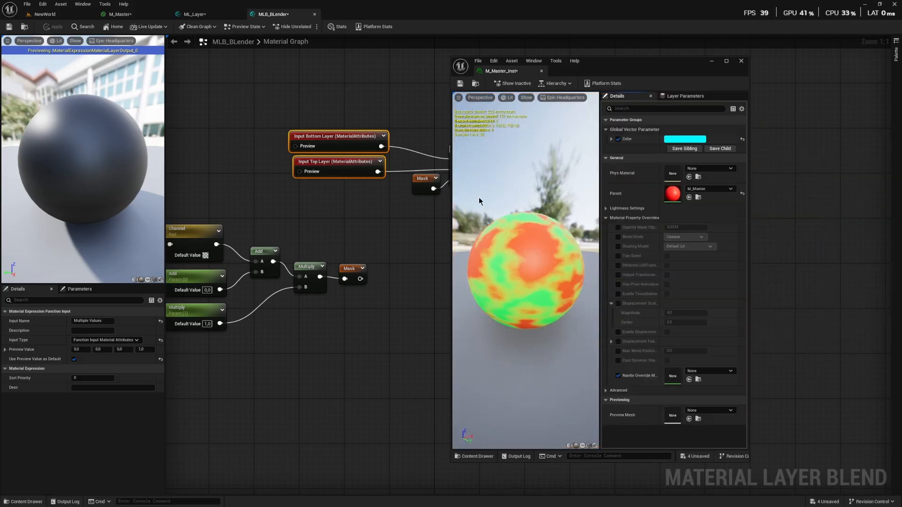
left_click_drag(449, 216, 254, 224)
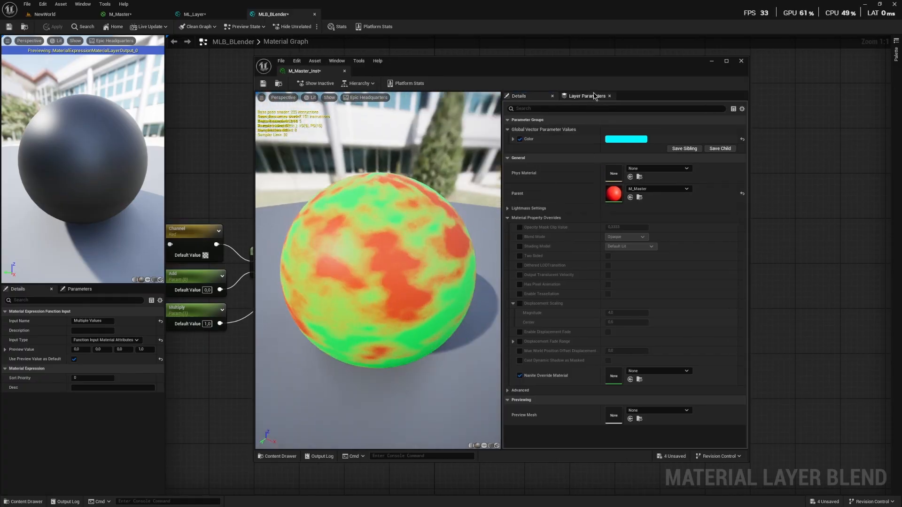
left_click(586, 96)
- Enable the Channel, Add and Multiply overrides in Layer 1's blend asset
left_click_drag(465, 255, 410, 268)
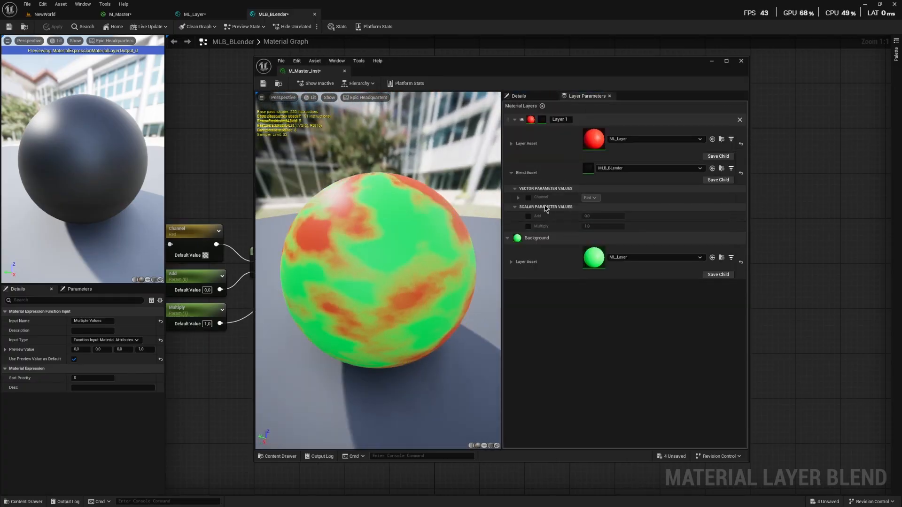
left_click(528, 197)
left_click(528, 216)
- Select the mask's Texture Sample node and move the M_Master_Inst window aside to uncover the mask nodes
right_click_drag(214, 212, 341, 196)
left_click_drag(342, 197, 390, 290)
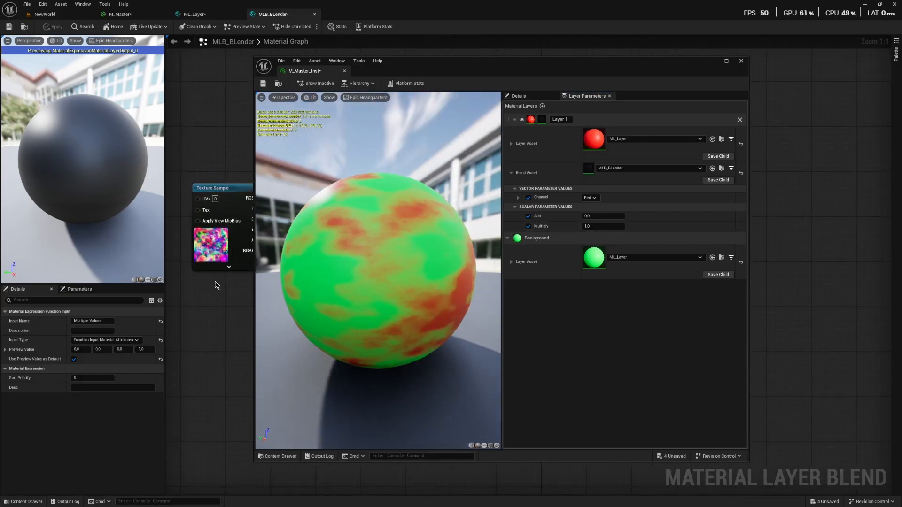
left_click(211, 249)
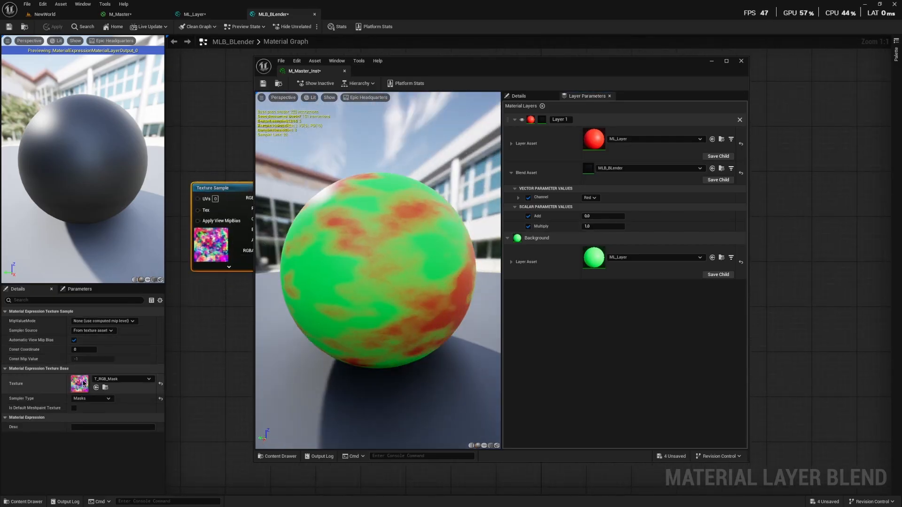
left_click_drag(619, 65, 763, 67)
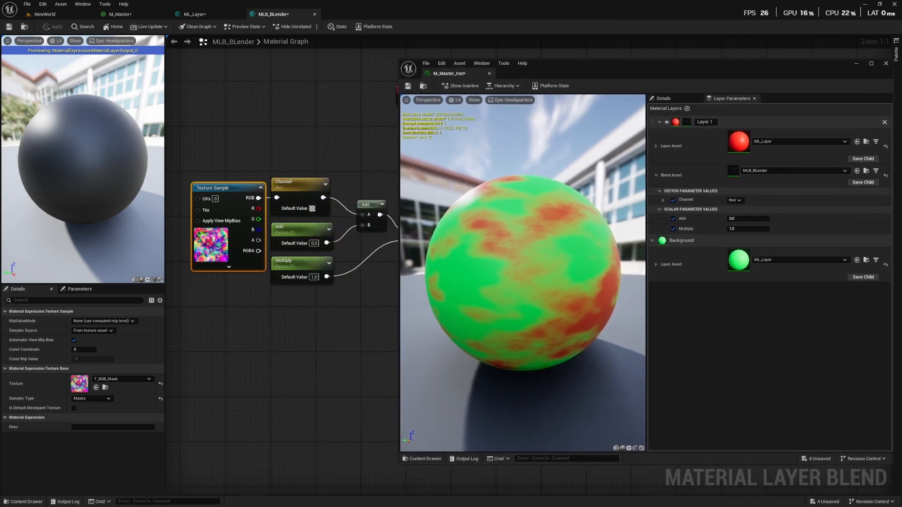
- Examine the blended preview and the MLB_BLender wiring from the mask chain and layer inputs through BlendMaterialAttributes to the output
right_click_drag(311, 113, 273, 107)
left_click_drag(584, 227, 438, 233)
right_click_drag(333, 175, 254, 205)
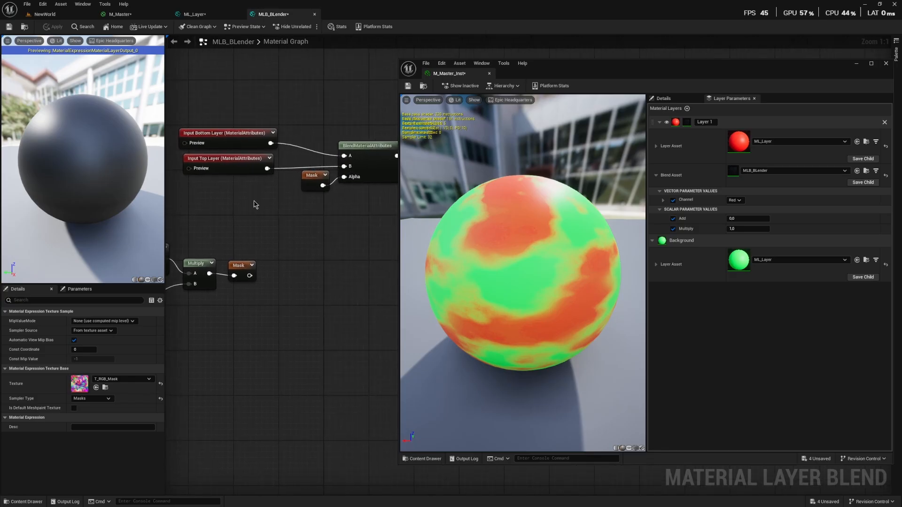
left_click(363, 146)
right_click_drag(361, 147, 306, 266)
left_click(302, 203)
right_click_drag(353, 114, 350, 119)
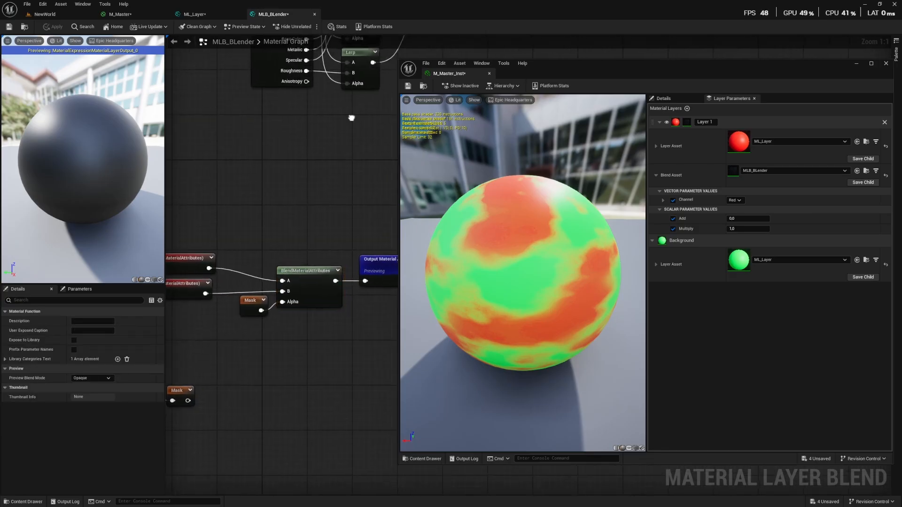
right_click_drag(302, 216, 321, 141)
right_click_drag(217, 207, 263, 201)
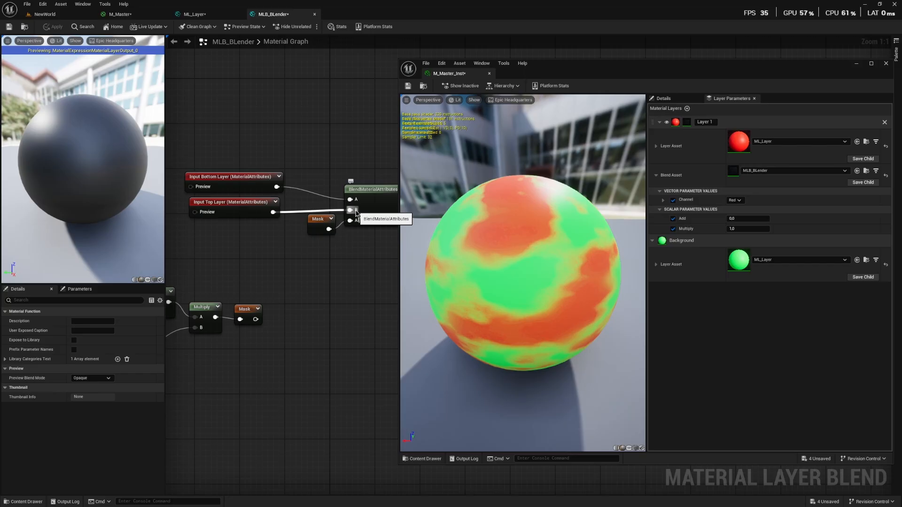
right_click_drag(219, 299, 370, 235)
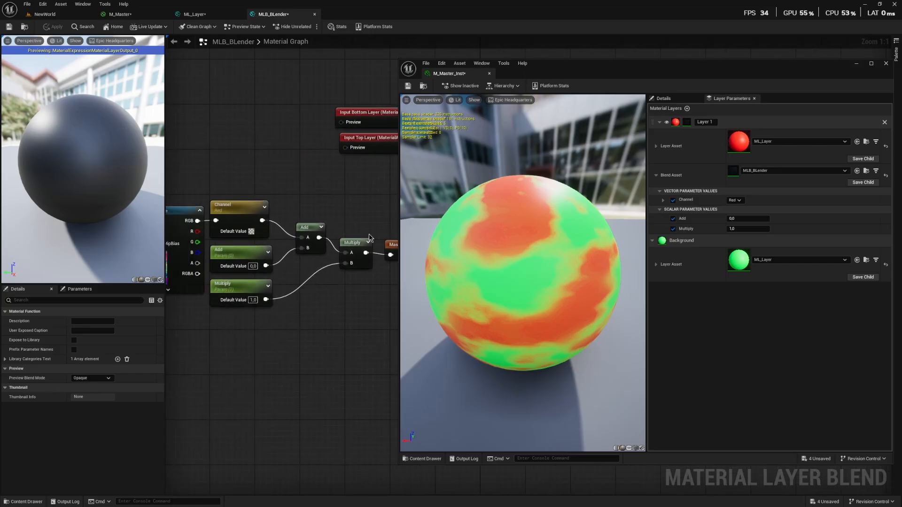
right_click_drag(316, 202, 196, 280)
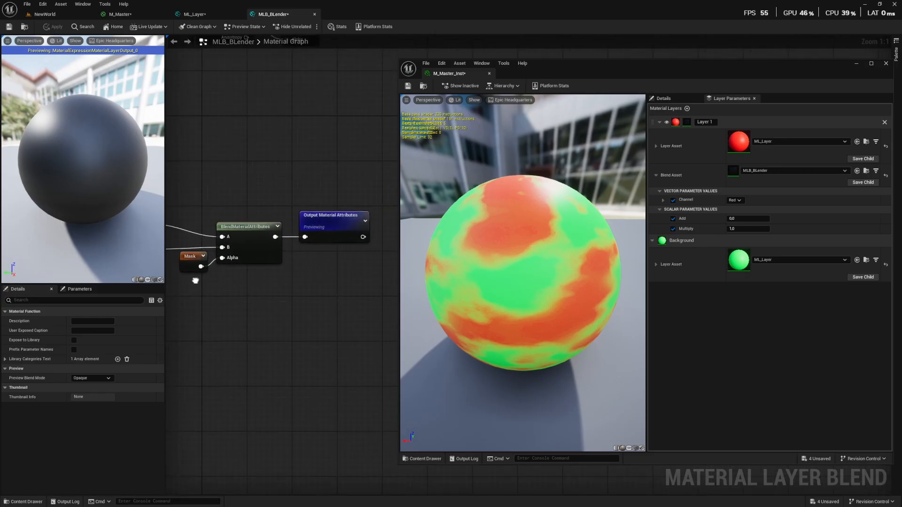
right_click_drag(285, 205, 251, 187)
right_click(251, 256)
left_click(216, 296)
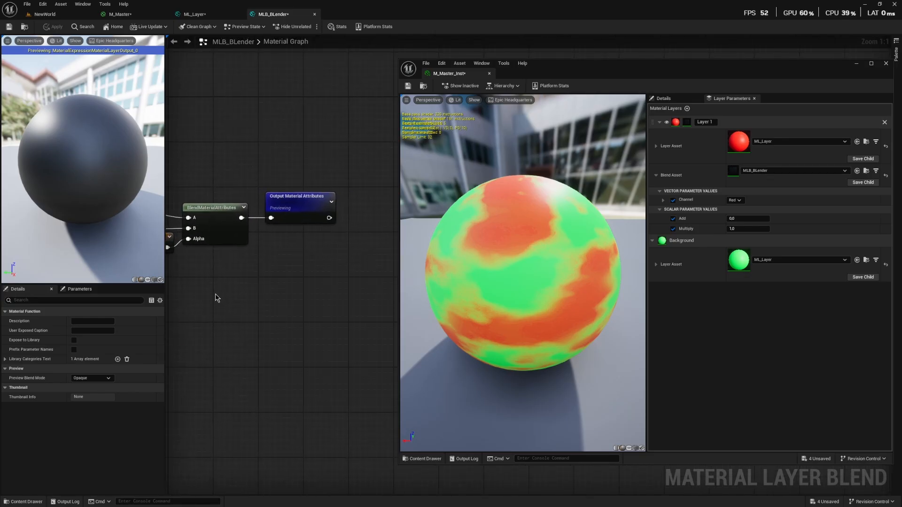
right_click_drag(216, 296, 281, 275)
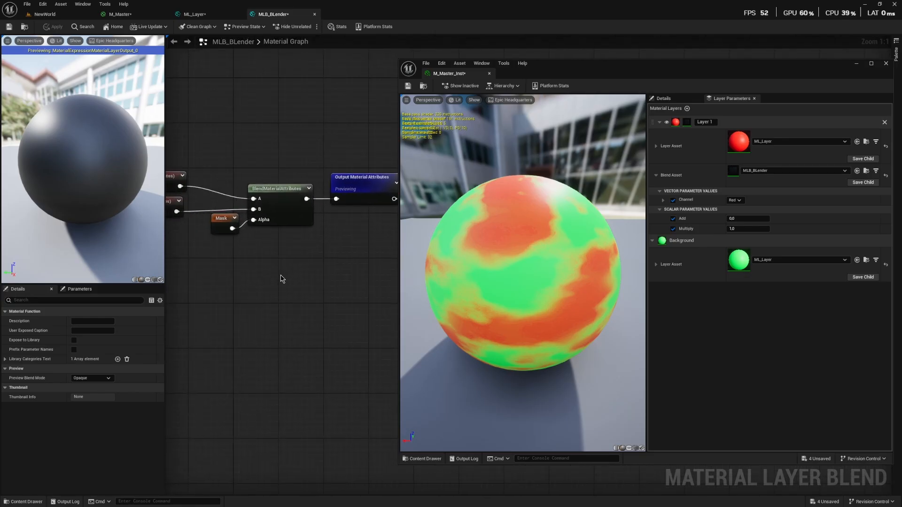
- Add a SetMaterialAttributes node below BlendMaterialAttributes and place a copy of it directly underneath
left_click(292, 205)
right_click_drag(254, 244, 299, 252)
right_click(311, 277)
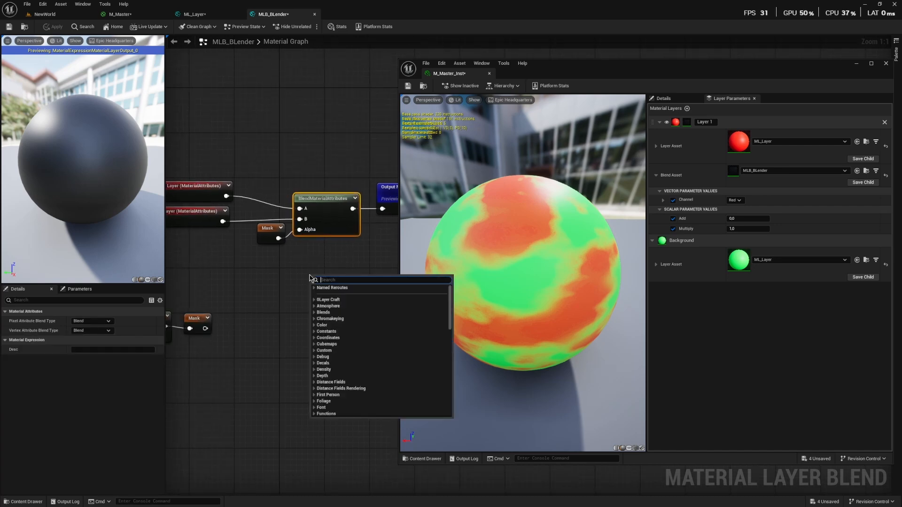
type("set mater")
key("Return")
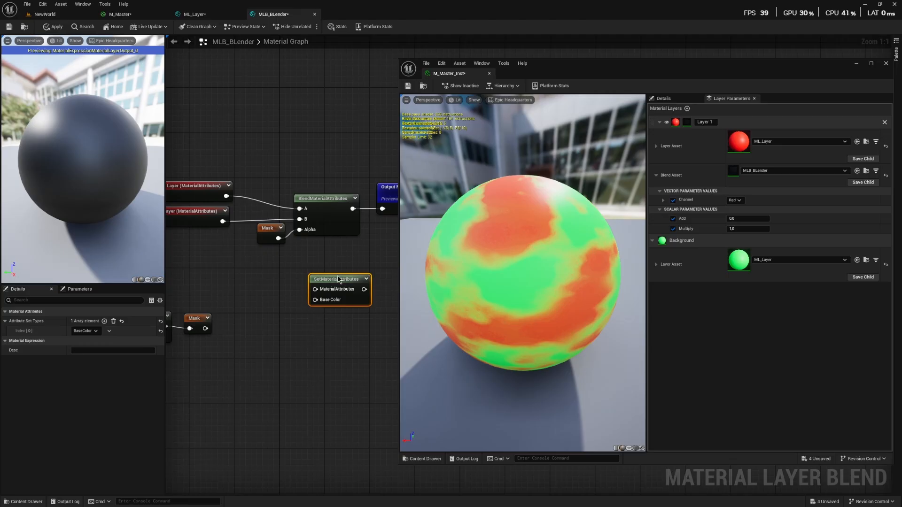
key("ctrl+c")
key("ctrl+v")
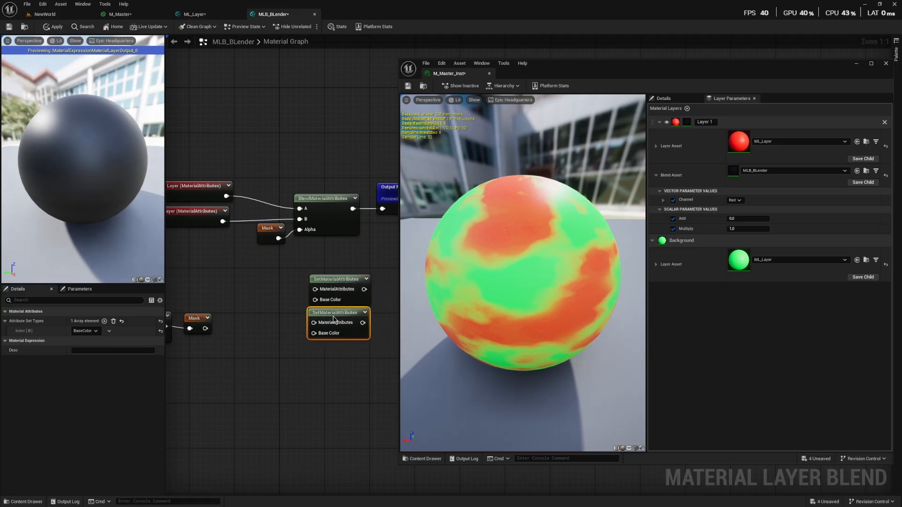
- Add constants 0 and 1 and connect them to the Base Color inputs of the upper and lower SetMaterialAttributes nodes respectively
left_click(263, 287)
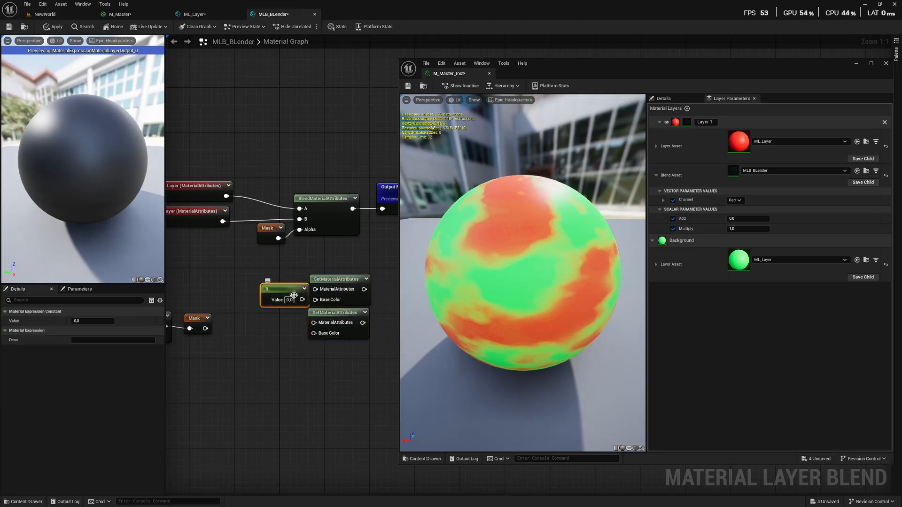
left_click_drag(302, 299, 315, 299)
left_click_drag(289, 293, 280, 295)
left_click(259, 320)
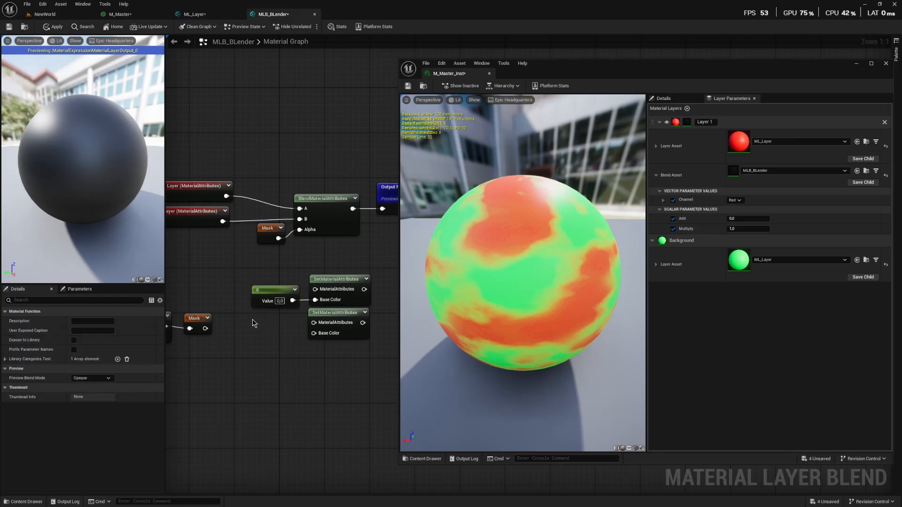
key("1")
left_click(253, 320)
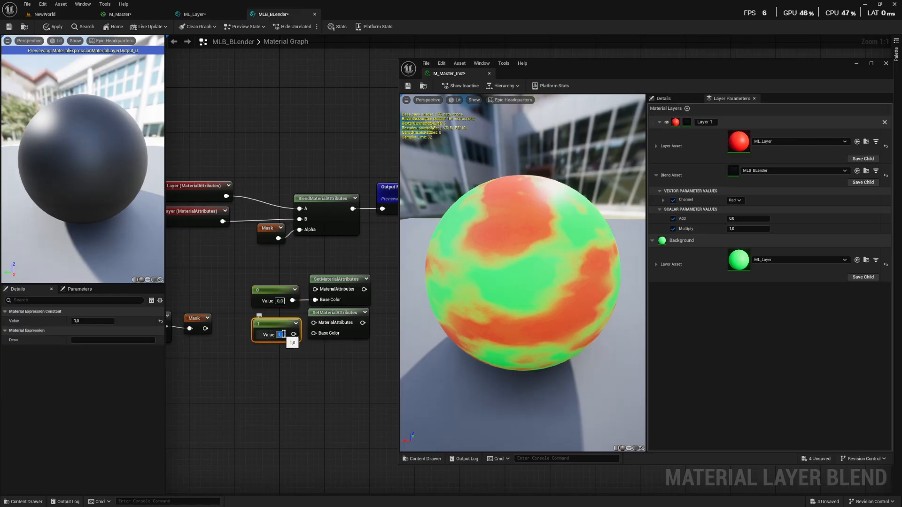
left_click_drag(294, 334, 314, 333)
- Duplicate BlendMaterialAttributes with its Mask node and feed the upper and lower SetMaterialAttributes nodes into inputs A and B of the copy
right_click_drag(314, 258, 269, 259)
left_click_drag(289, 180, 229, 240)
key("ctrl+c")
key("ctrl+v")
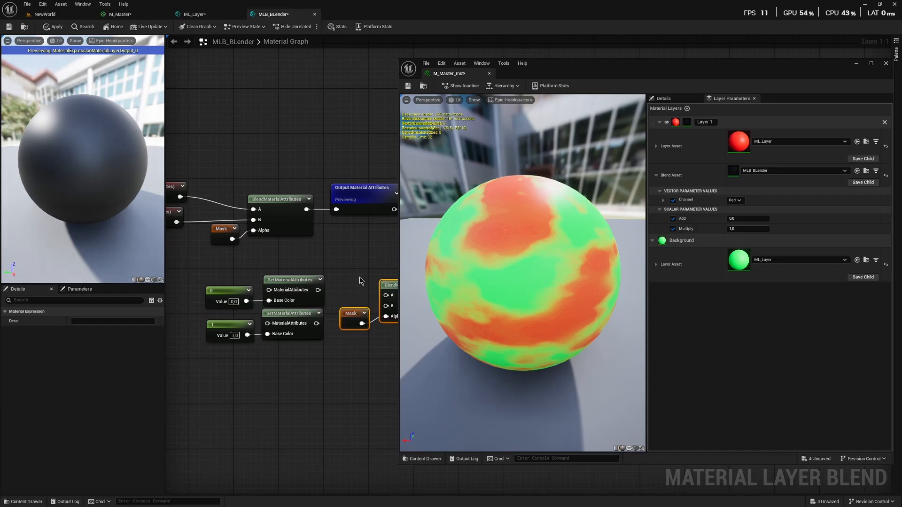
right_click_drag(362, 281, 314, 284)
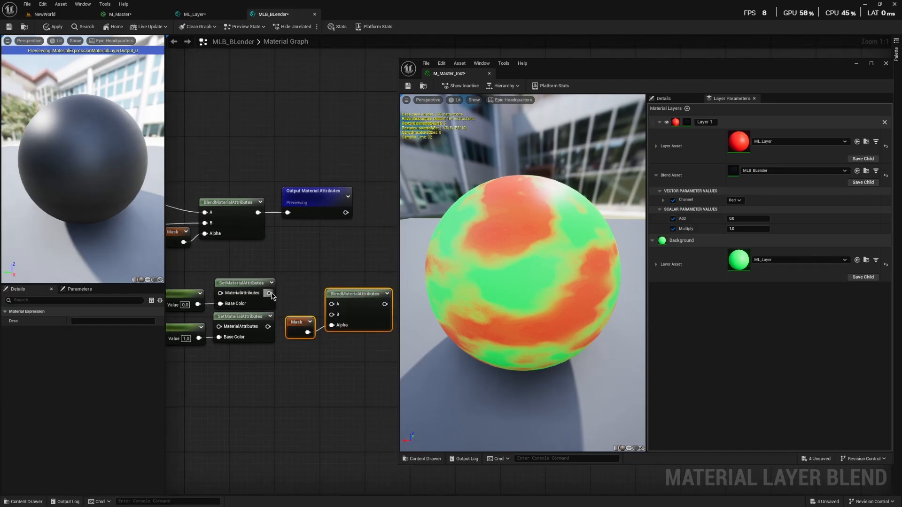
left_click_drag(270, 295, 334, 311)
left_click_drag(268, 327, 331, 315)
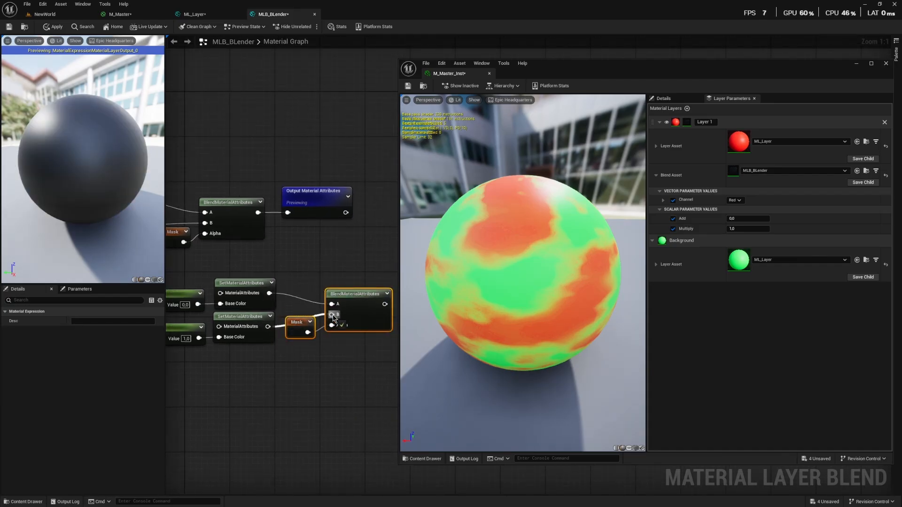
left_click_drag(360, 268, 302, 333)
left_click_drag(299, 326, 292, 337)
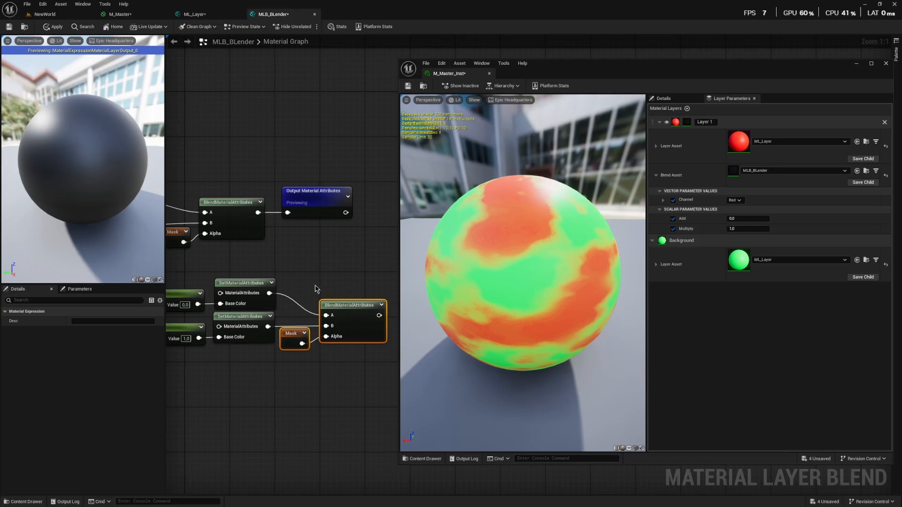
left_click(317, 285)
right_click_drag(316, 285, 391, 233)
right_click_drag(242, 200, 197, 239)
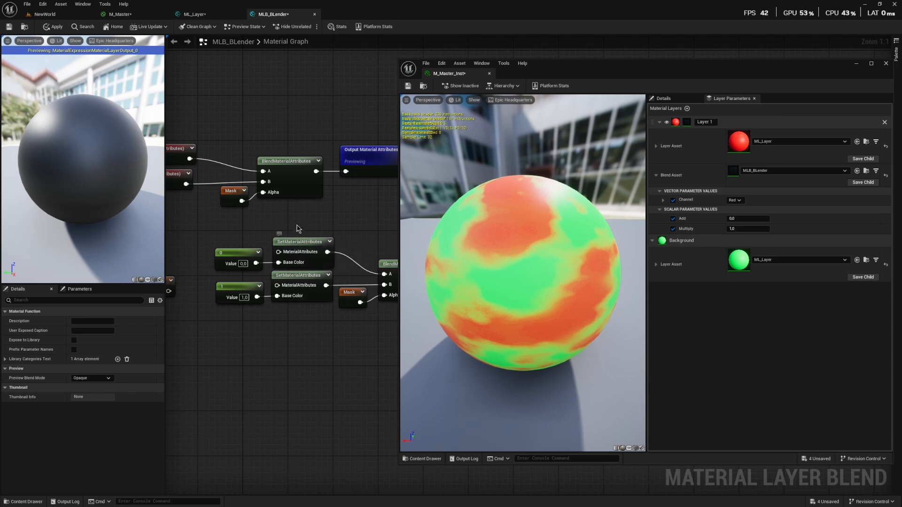
- Add a StaticSwitchParameter named Debug above the copied BlendMaterialAttributes node
right_click_drag(301, 233, 280, 213)
right_click(327, 200)
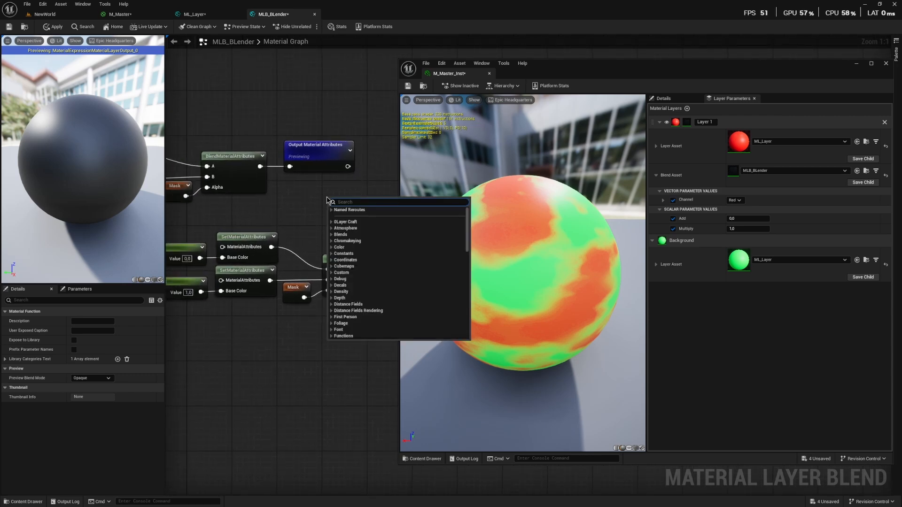
type("static")
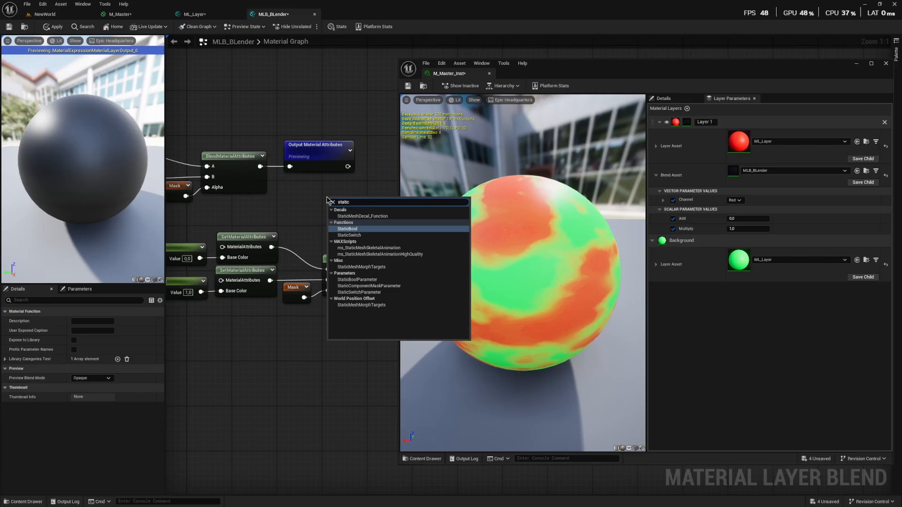
left_click(359, 292)
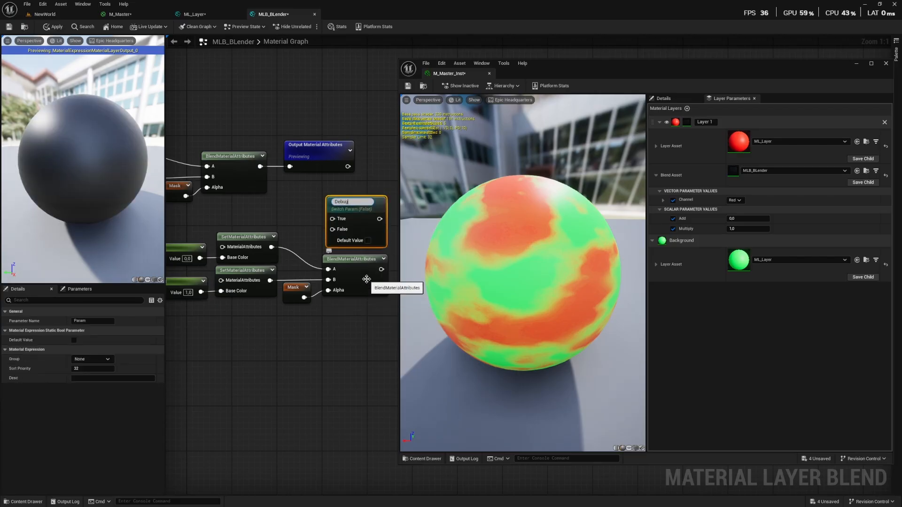
key("Return")
- Wire the copied BlendMaterialAttributes into Debug's True input and route Debug into Output Material Attributes
right_click_drag(371, 226, 331, 223)
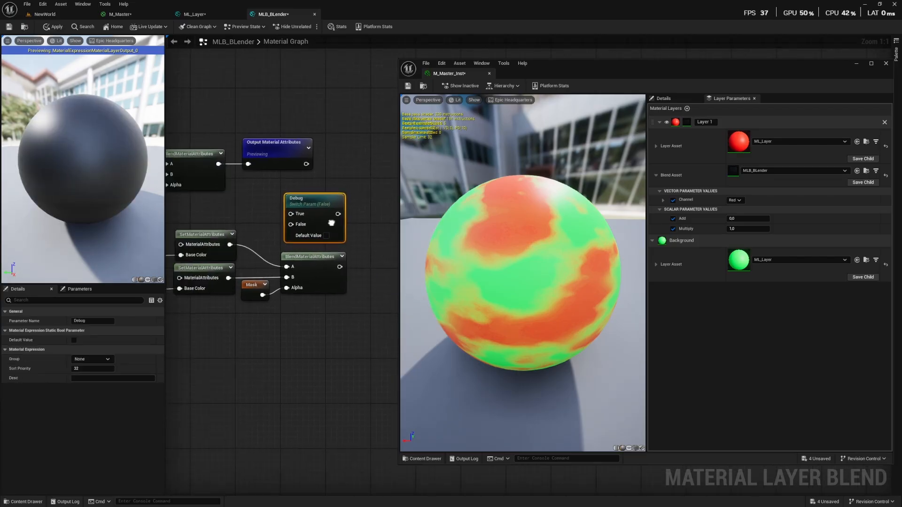
left_click_drag(340, 266, 248, 164)
left_click_drag(277, 144, 306, 222)
left_click_drag(308, 220, 308, 169)
right_click_drag(279, 227, 360, 197)
- Move the black-and-white blend group with its constants and Mask above the bottom and top layer inputs
left_click_drag(382, 198, 229, 290)
left_click_drag(283, 238, 204, 216)
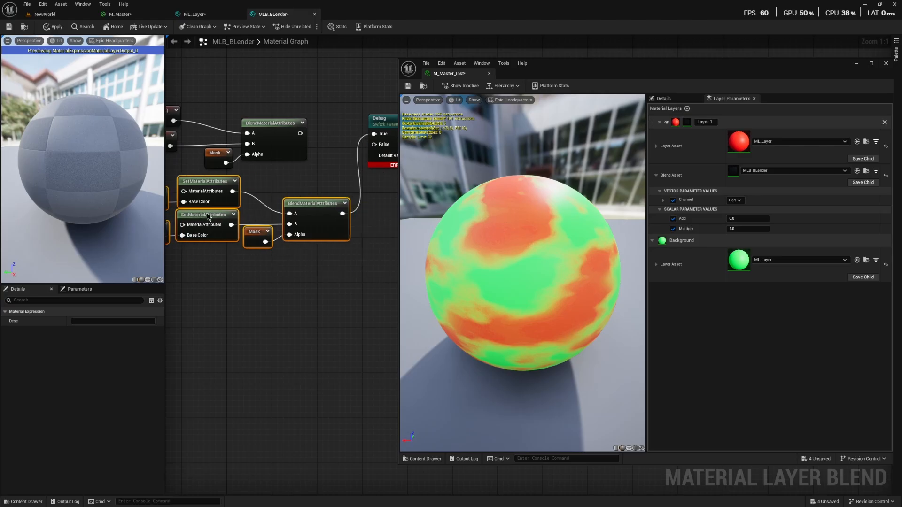
right_click_drag(204, 215, 335, 241)
left_click_drag(332, 243, 293, 87)
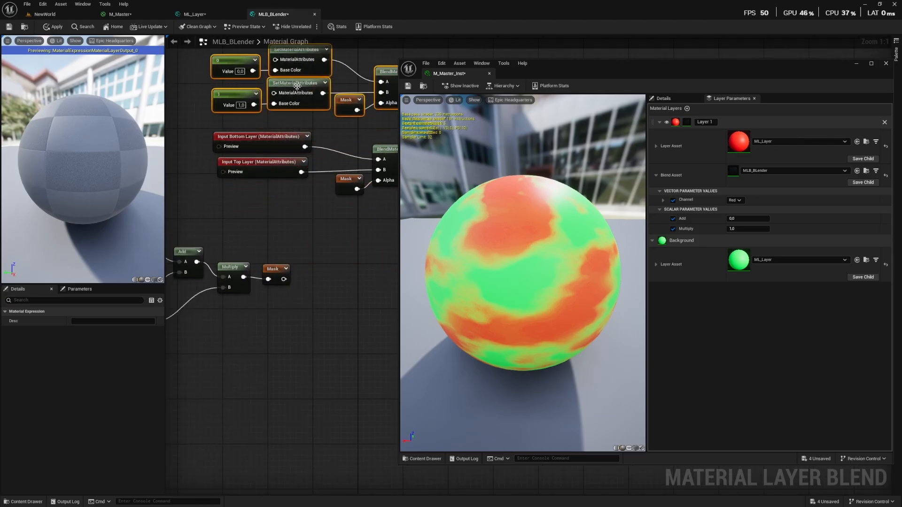
- Connect the layer BlendMaterialAttributes to Debug's False input and line up Output Material Attributes with the Debug switch
right_click_drag(369, 134, 201, 195)
left_click_drag(369, 219, 346, 190)
left_click_drag(264, 220, 320, 204)
right_click_drag(319, 262, 238, 270)
left_click_drag(350, 209, 351, 179)
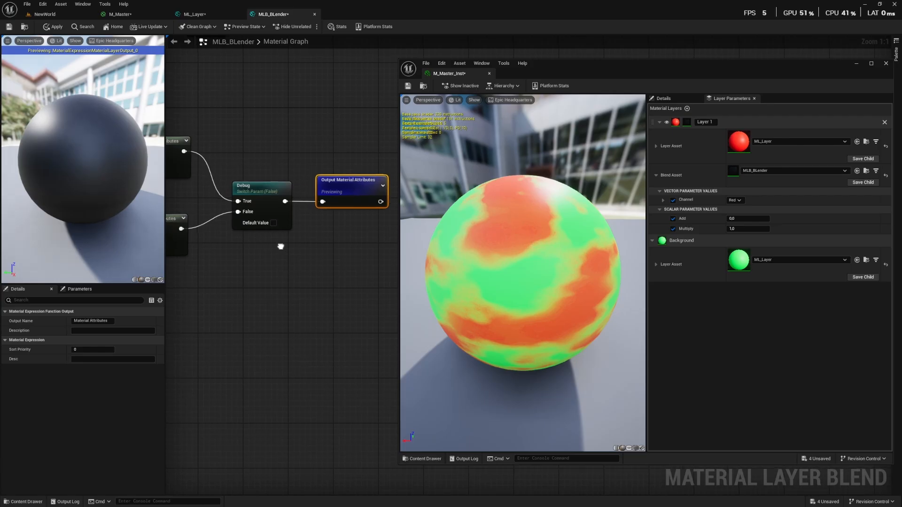
right_click_drag(352, 180, 519, 163)
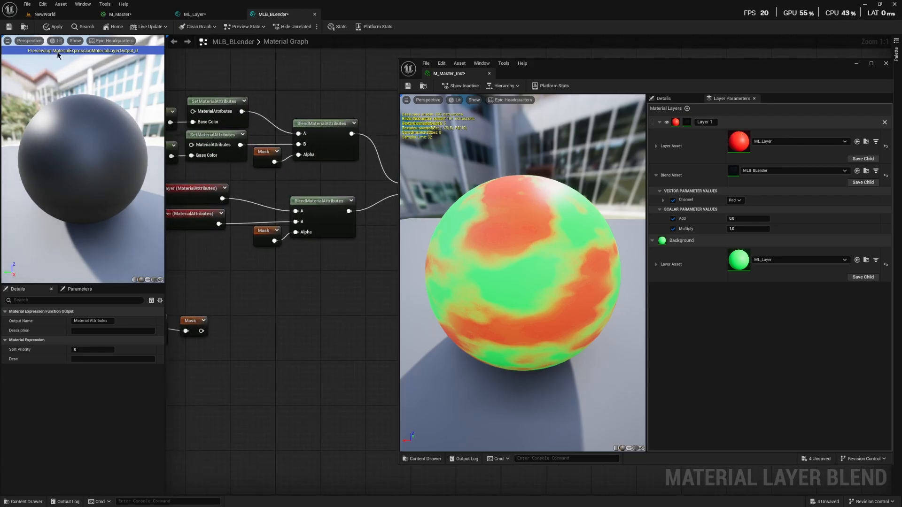
- Apply the MLB_BLender changes and turn on the Debug switch in Layer 1's blend asset of M_Master_Inst
left_click(53, 28)
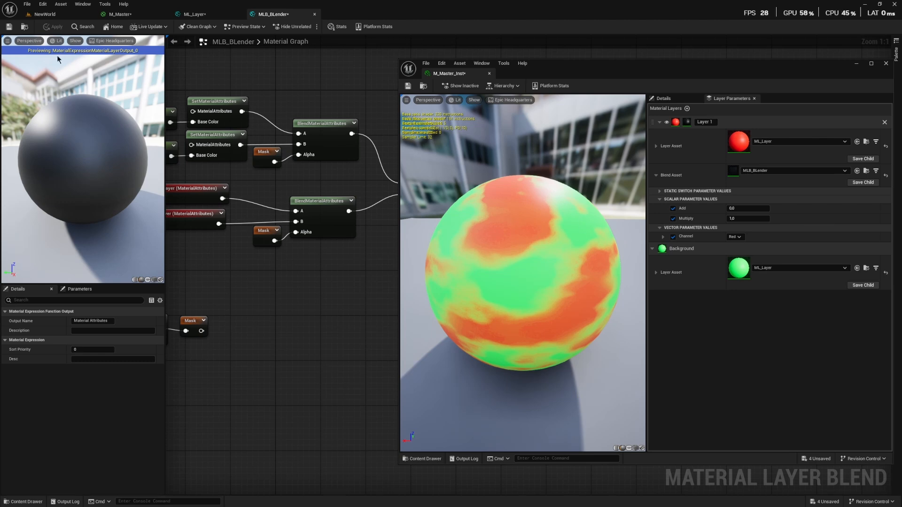
left_click(45, 14)
left_click(202, 15)
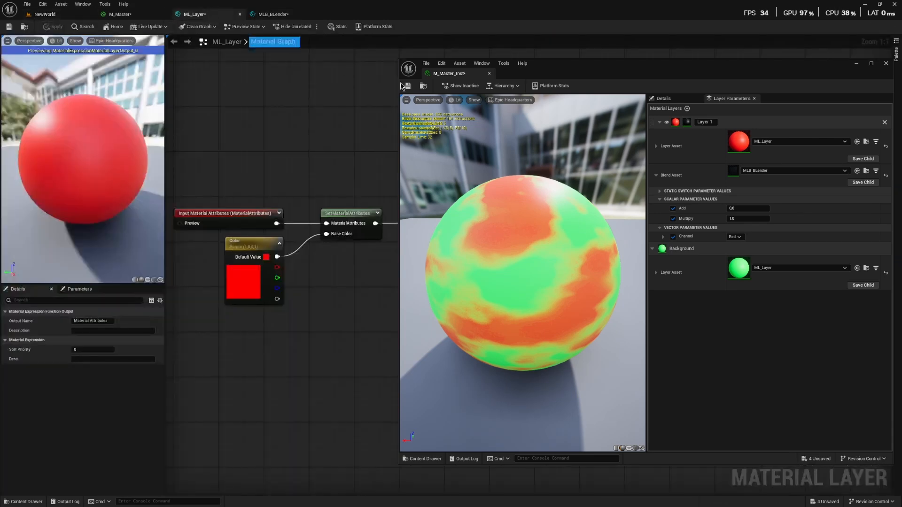
left_click(132, 15)
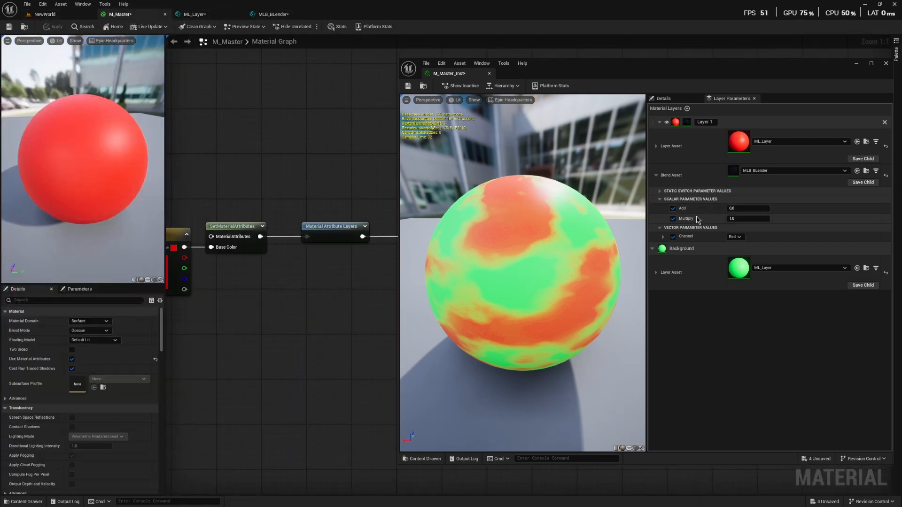
left_click(660, 191)
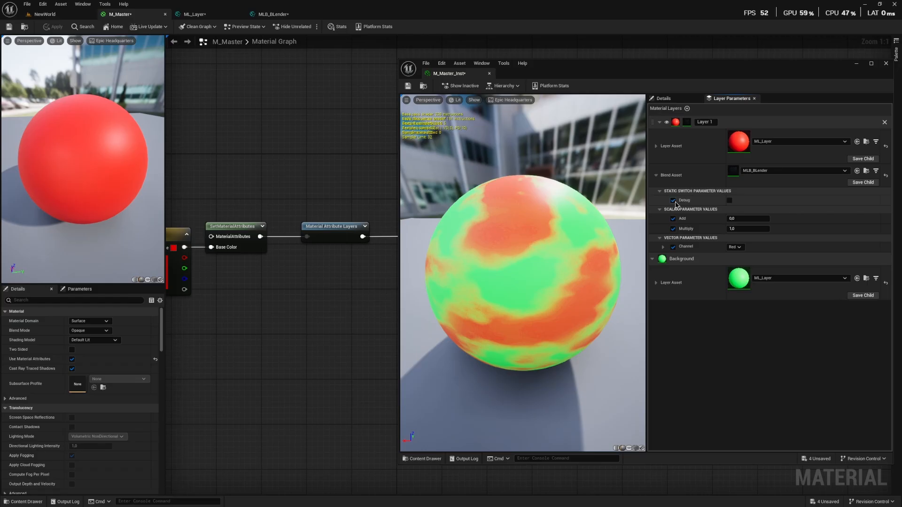
left_click(729, 201)
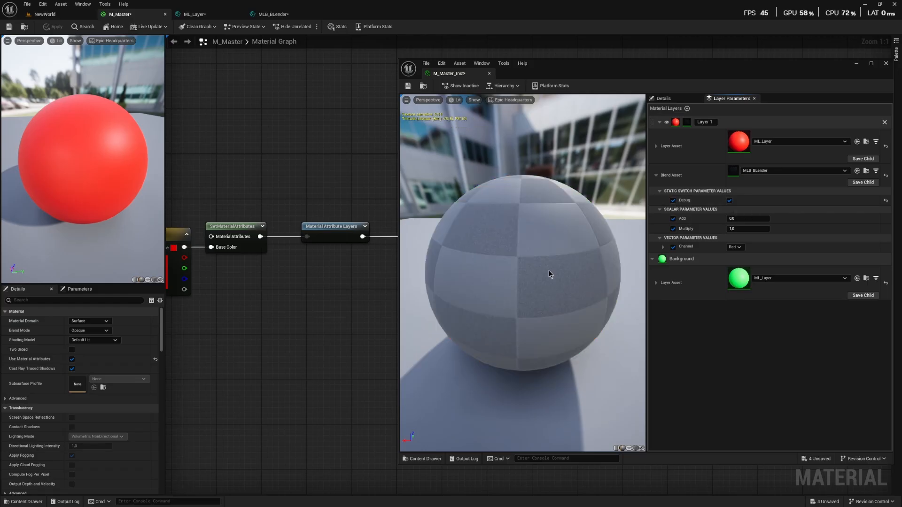
left_click_drag(573, 267, 362, 315)
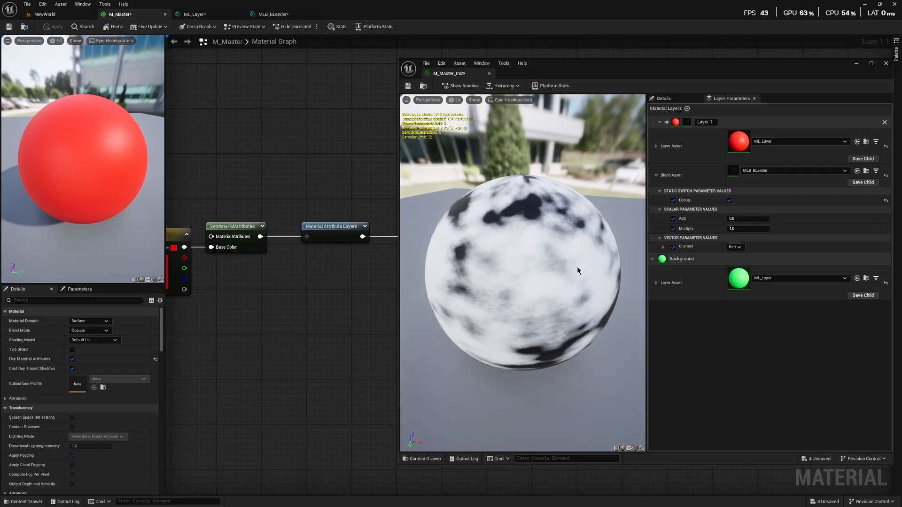
- Return to the MLB_BLender graph and select the Texture Sample node feeding the mask chain
right_click_drag(296, 287, 271, 164)
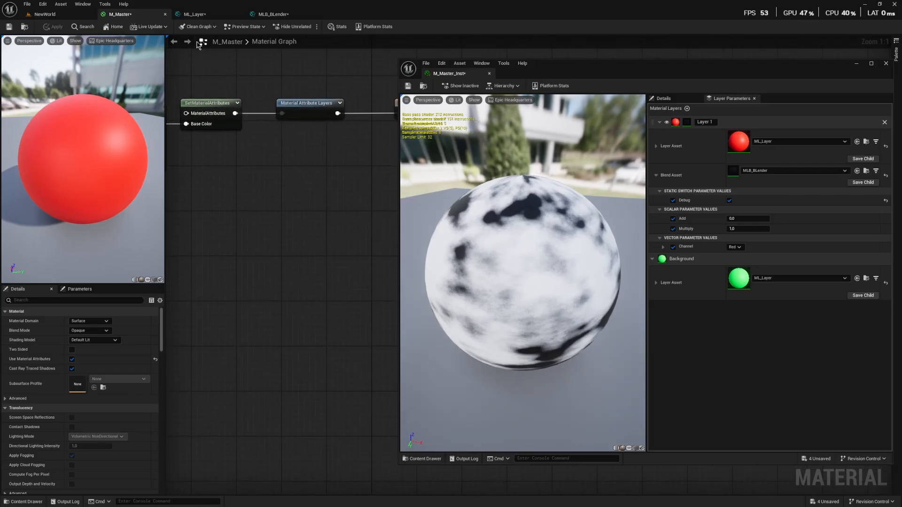
left_click(194, 14)
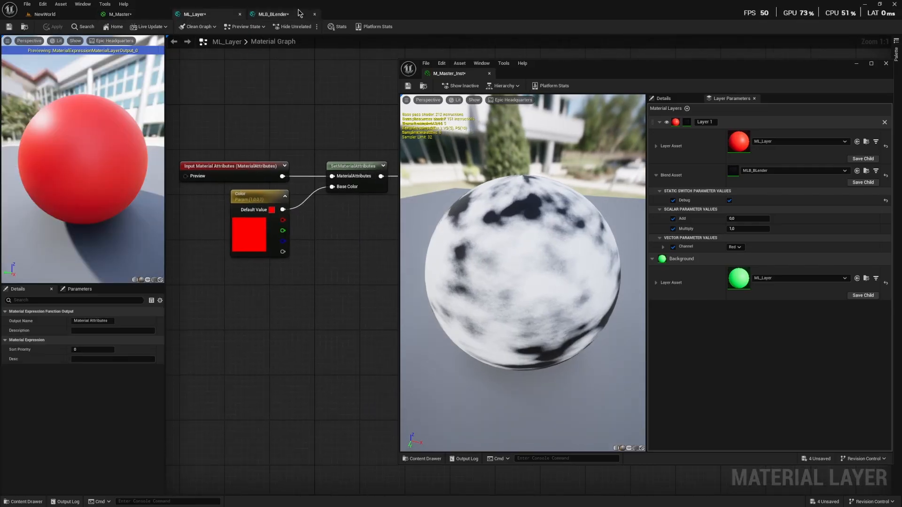
left_click(273, 14)
right_click_drag(263, 188, 547, 84)
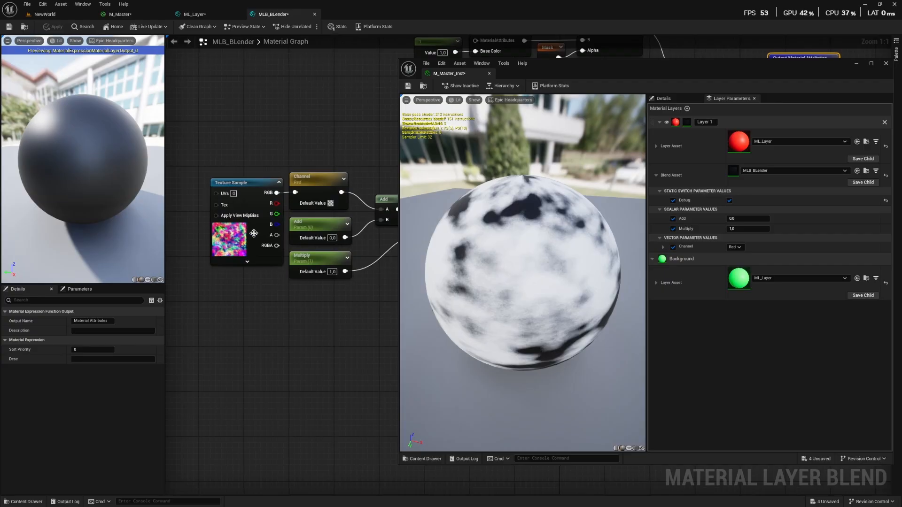
left_click(232, 246)
right_click_drag(324, 308, 303, 313)
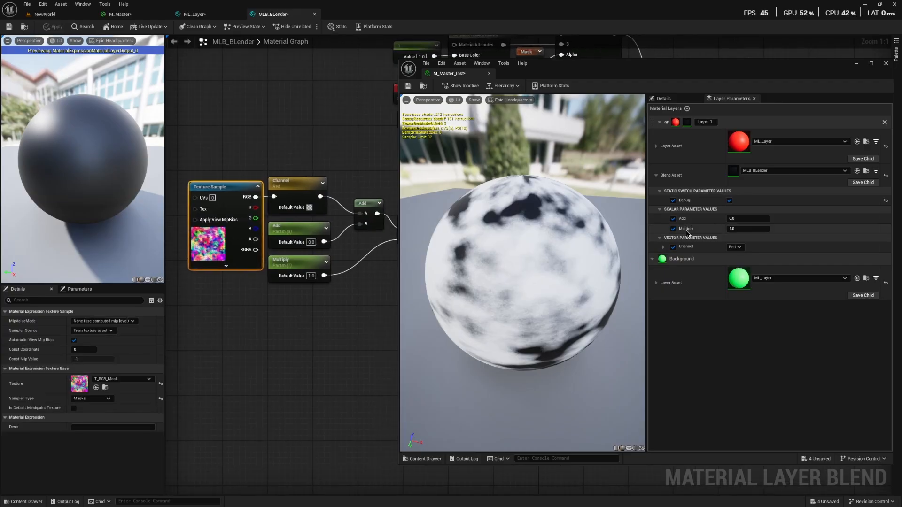
- Preview the Green and Blue mask channels on the debug sphere and leave Layer 1's Channel set to Green
left_click(736, 247)
left_click(734, 261)
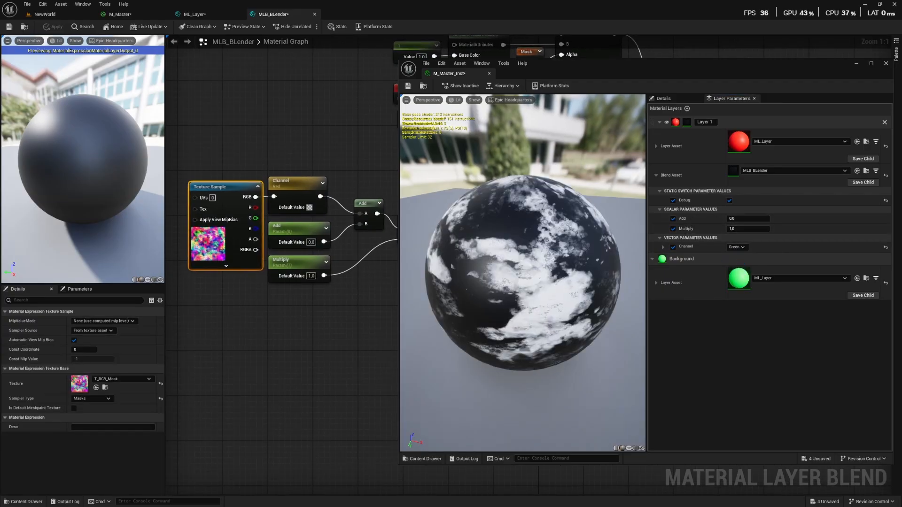
left_click_drag(554, 246, 582, 246)
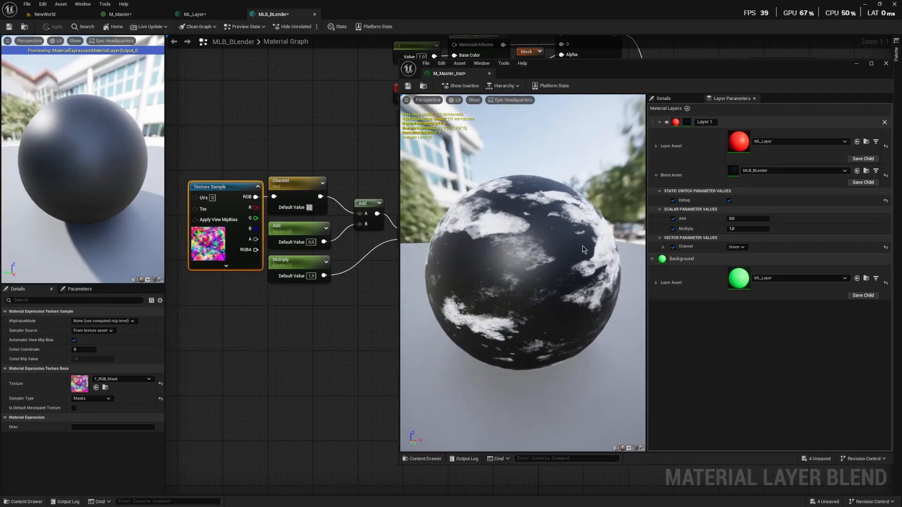
left_click(736, 247)
left_click(741, 267)
left_click_drag(599, 254, 475, 254)
left_click(736, 247)
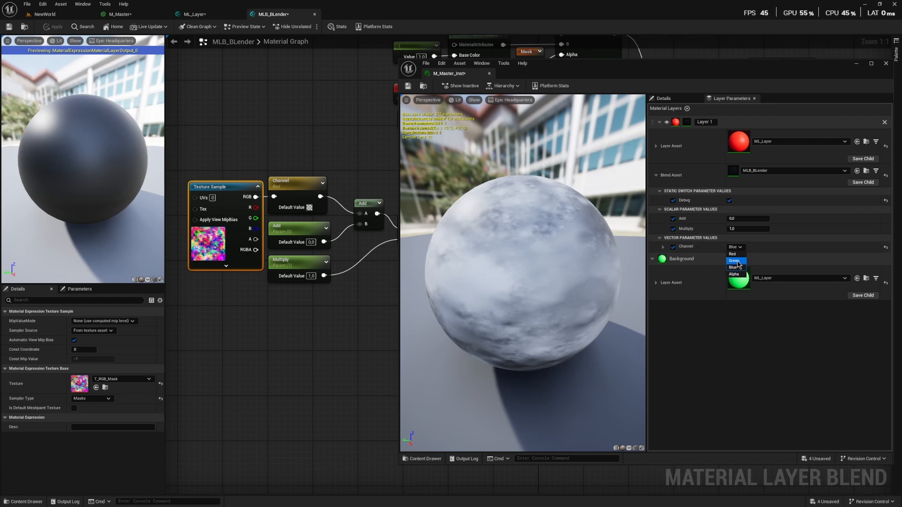
left_click(735, 261)
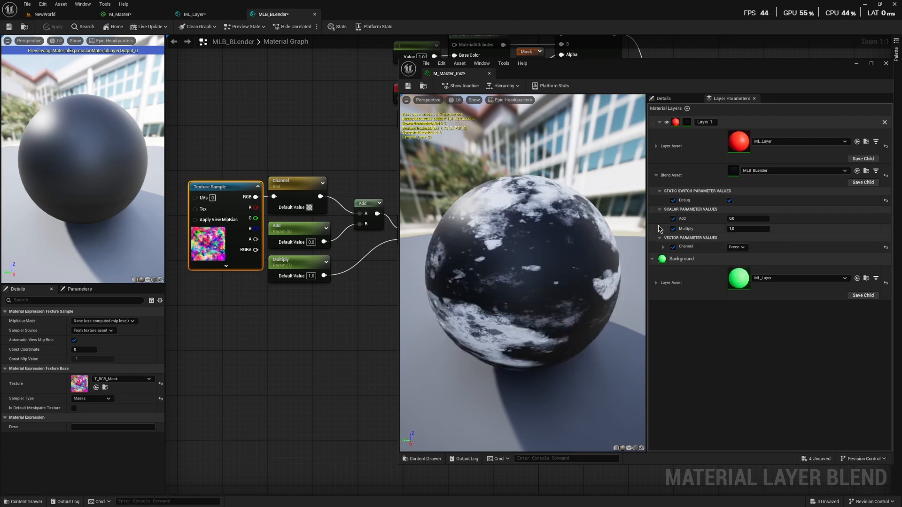
- Sharpen the debug mask by setting Layer 1's Multiply to about 90 and Add to about -0.266
left_click_drag(734, 217, 770, 229)
left_click_drag(505, 265, 562, 266)
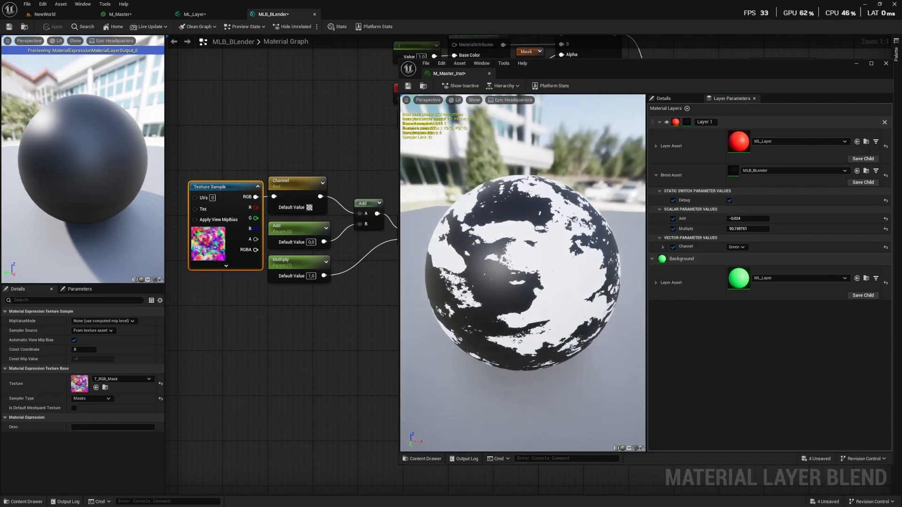
scroll(525, 231, "up", 5)
left_click_drag(521, 234, 564, 235)
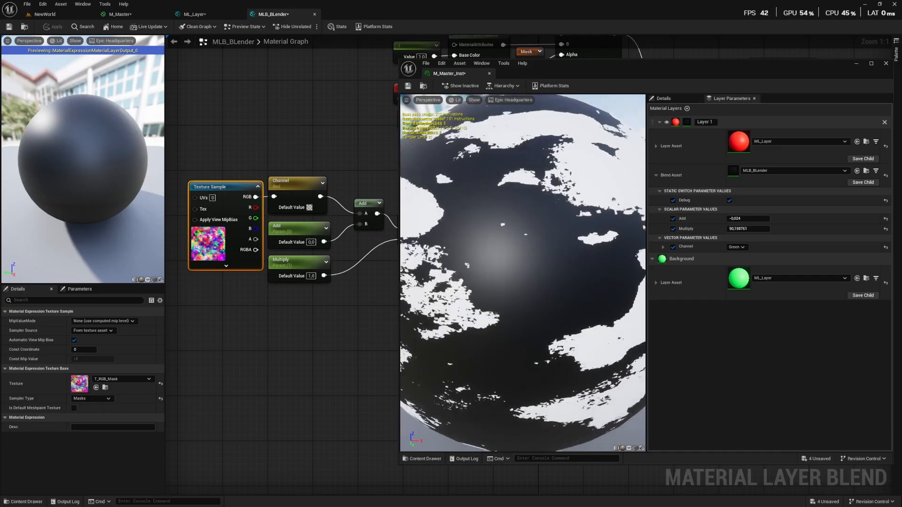
left_click_drag(747, 218, 723, 219)
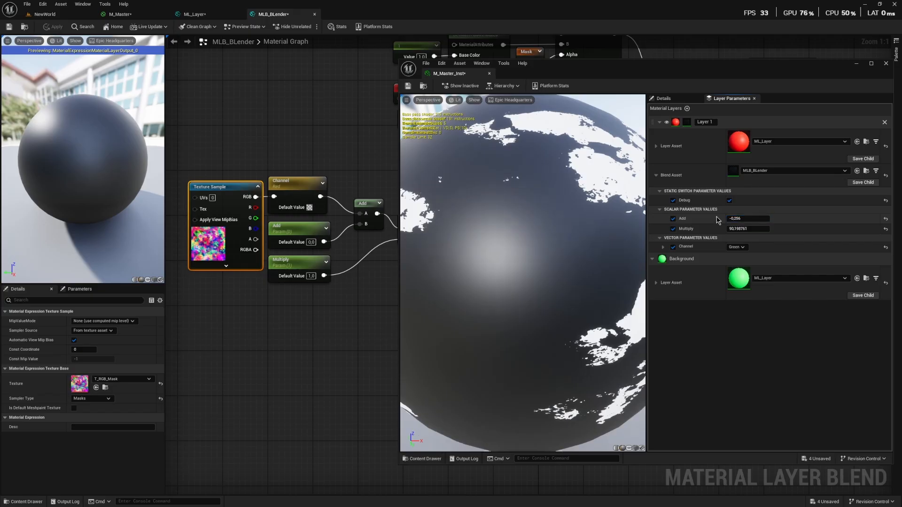
- Turn off the Debug switch for Layer 1's blend and inspect the layered result on the preview sphere
left_click(729, 200)
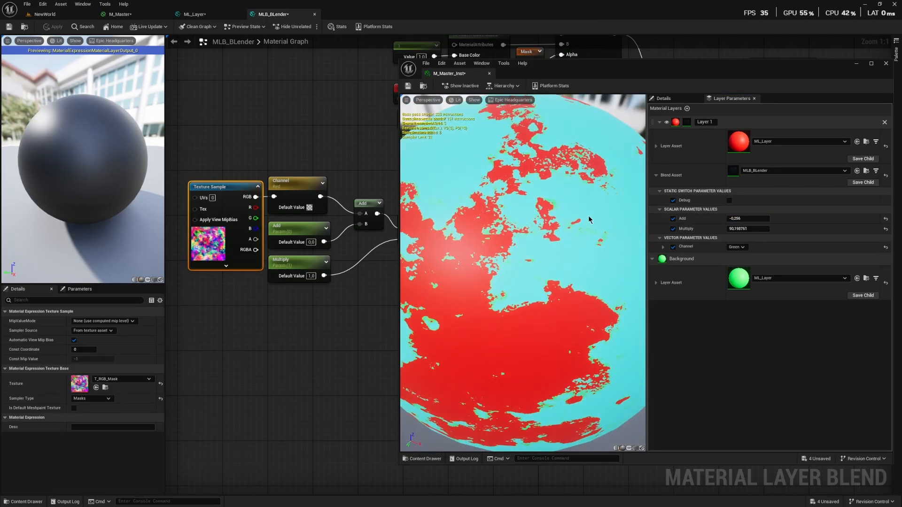
scroll(589, 220, "down", 5)
left_click_drag(588, 220, 502, 211)
right_click_drag(526, 284, 526, 211)
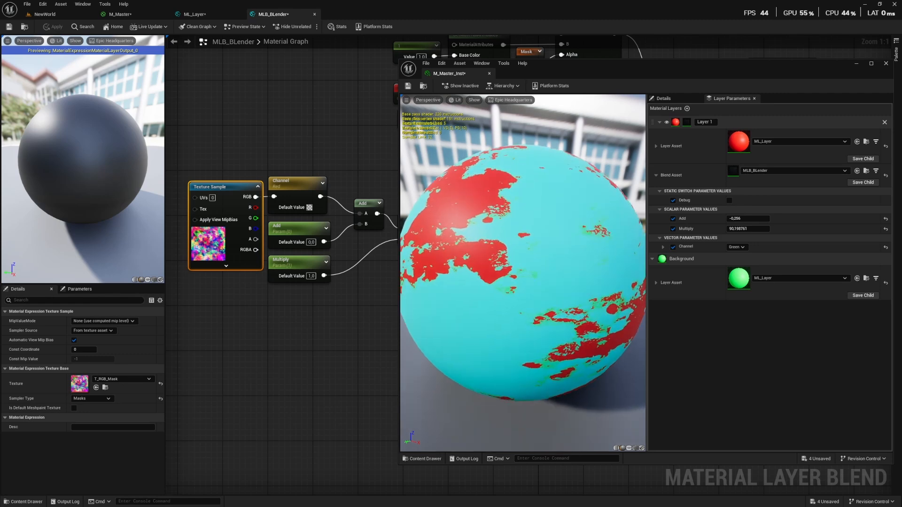
- Lower Layer 1's Add to about -0.305 and check the Background layer's Color parameter against the ML_Layer graph
left_click_drag(533, 302, 496, 249)
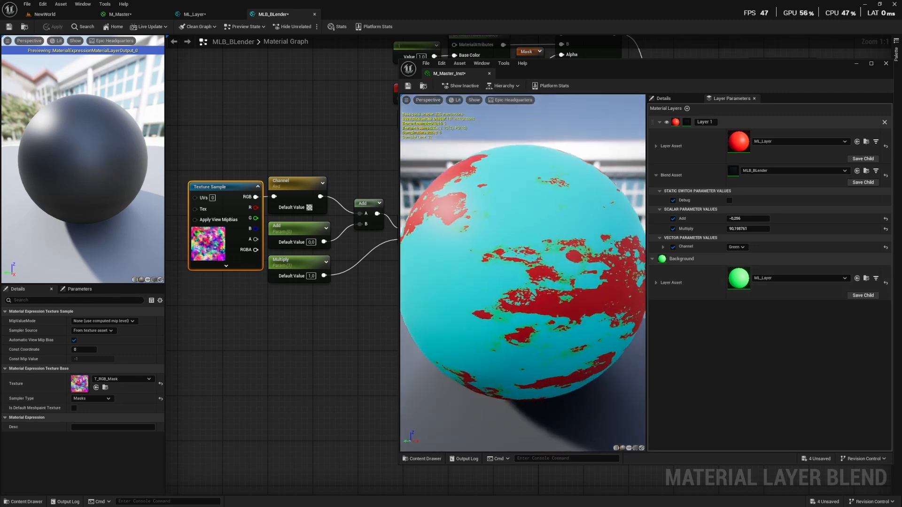
left_click_drag(567, 282, 505, 239)
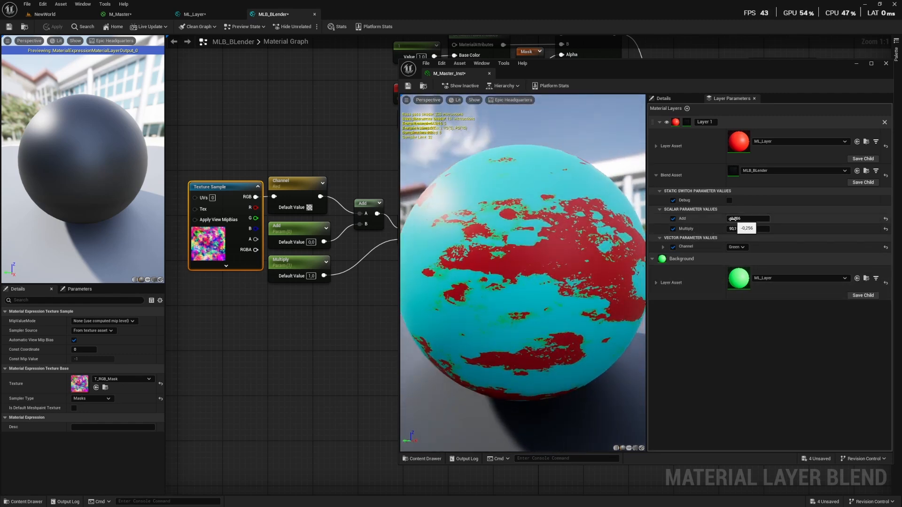
mouse_move(732, 218)
left_mouse_down()
mouse_move(789, 219)
mouse_move(727, 219)
mouse_move(747, 218)
left_mouse_up()
left_click(656, 283)
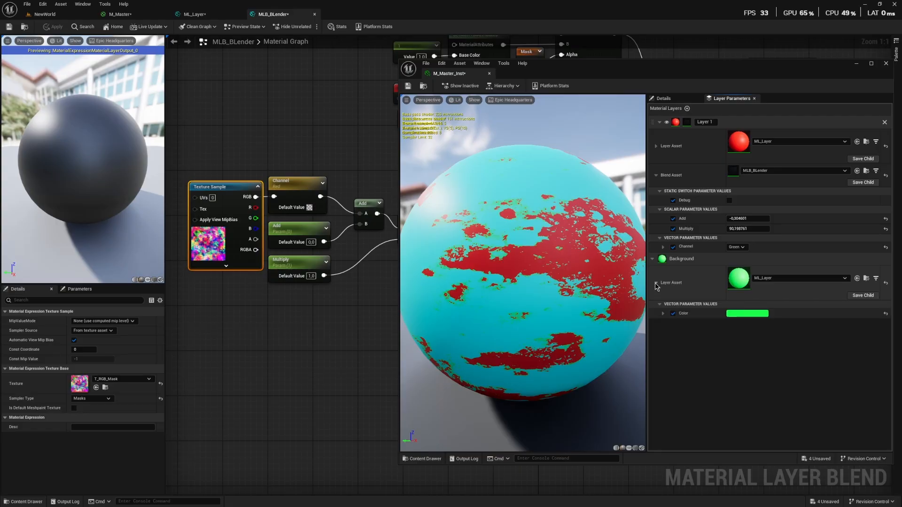
left_click(657, 283)
left_click(206, 15)
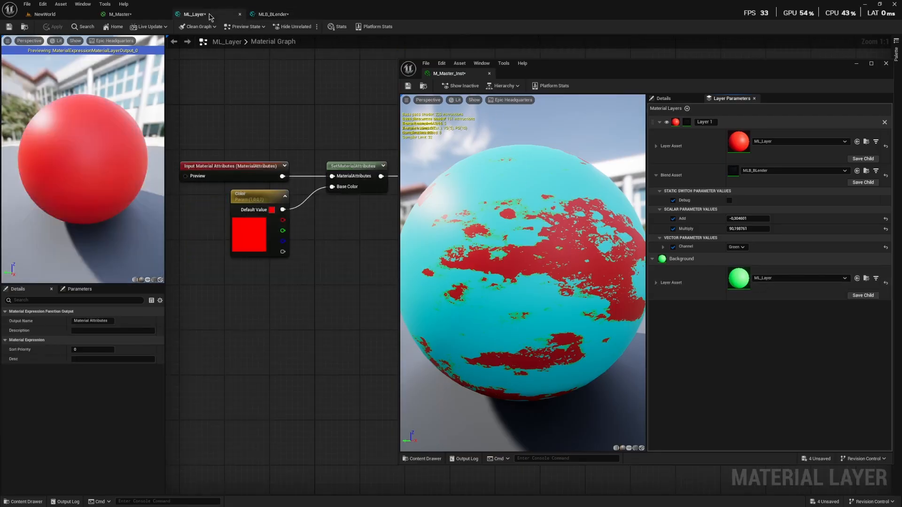
left_click(273, 14)
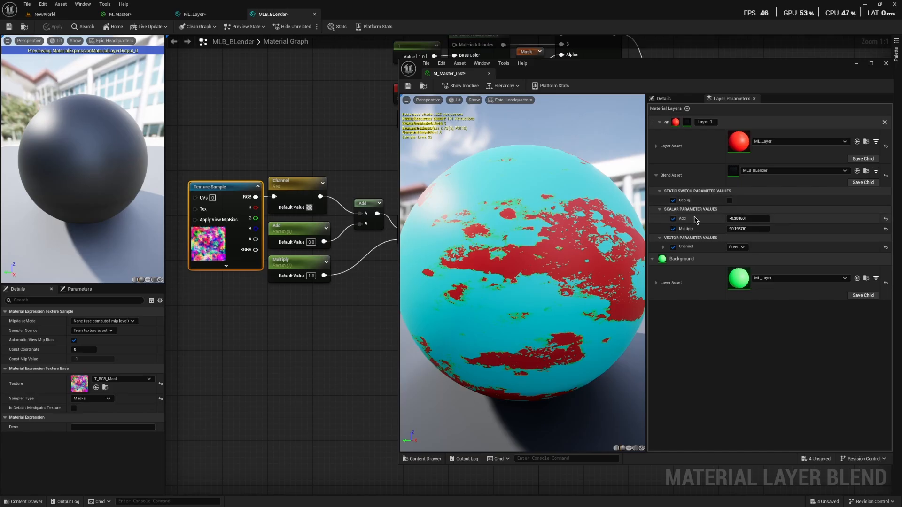
- Reset Layer 1's Add to 0, inspect the blend on the sphere, and nudge Add to -0.0136
left_click(730, 201)
left_click(729, 200)
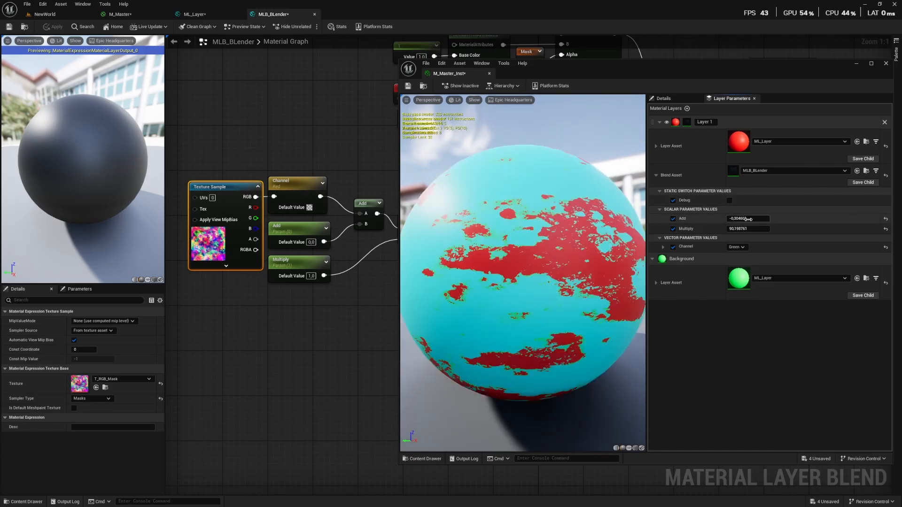
left_click_drag(743, 218, 743, 218)
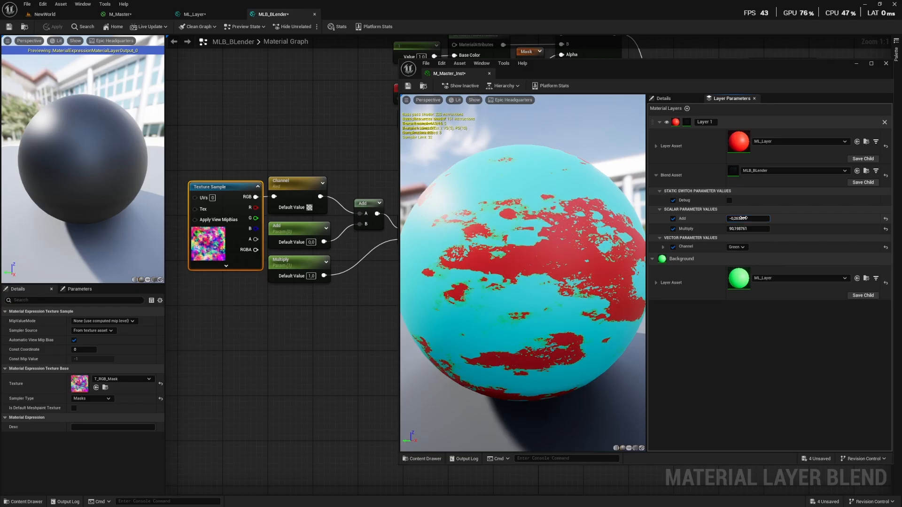
type("0")
key("Return")
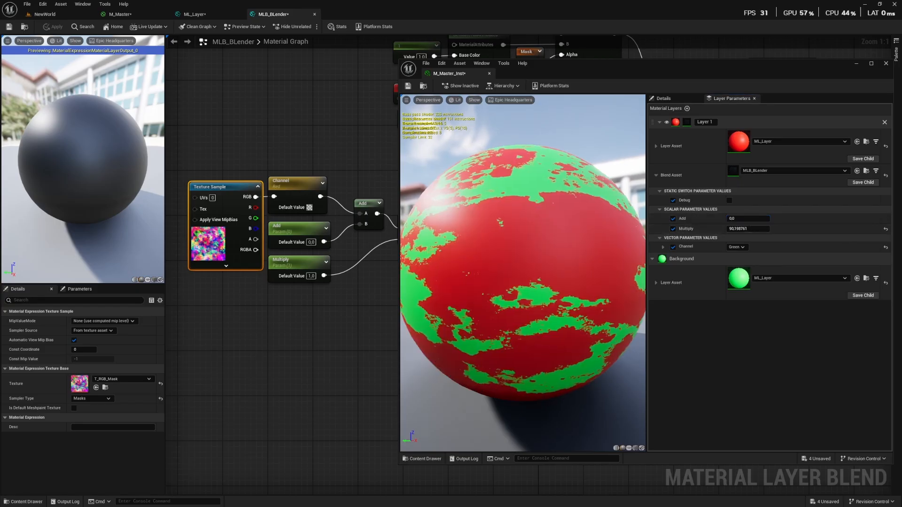
left_click_drag(508, 231, 541, 211)
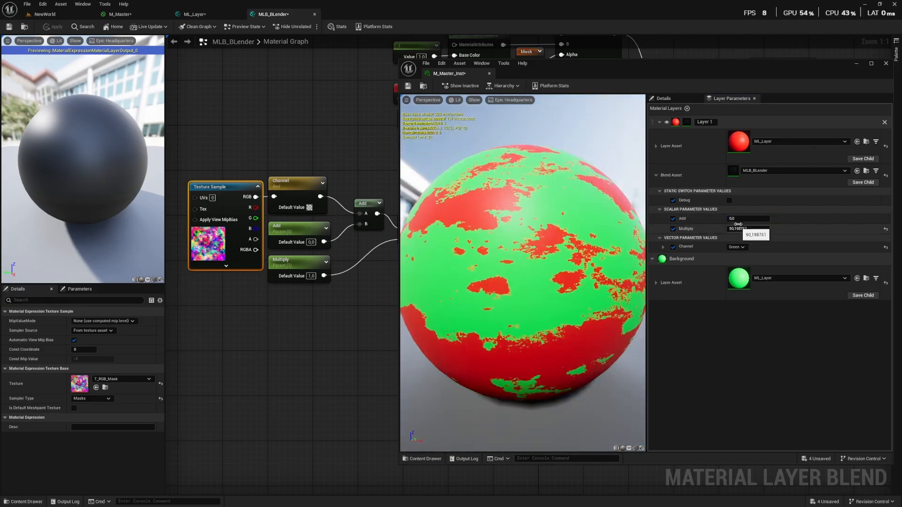
mouse_move(737, 219)
left_mouse_down()
mouse_move(762, 219)
mouse_move(738, 218)
left_mouse_up()
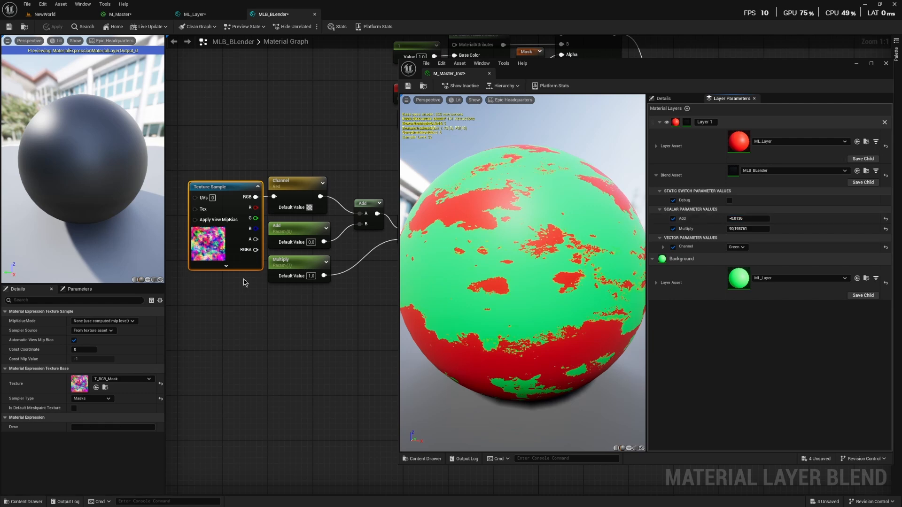
- Insert a Saturate node between the Multiply node and the Mask declaration in the MLB_BLender graph
right_click_drag(244, 281, 144, 290)
right_click_drag(337, 219, 219, 285)
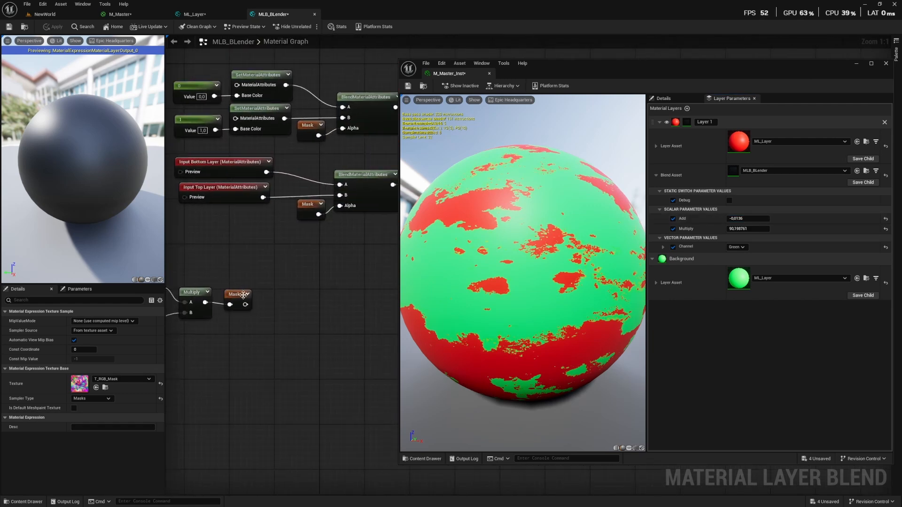
left_click_drag(243, 295, 293, 294)
left_click_drag(203, 303, 242, 308)
type("satur")
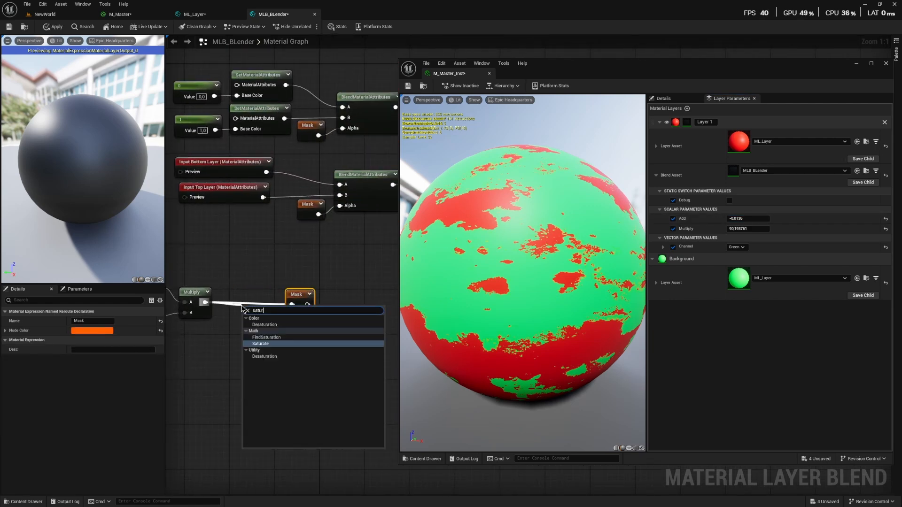
key("Return")
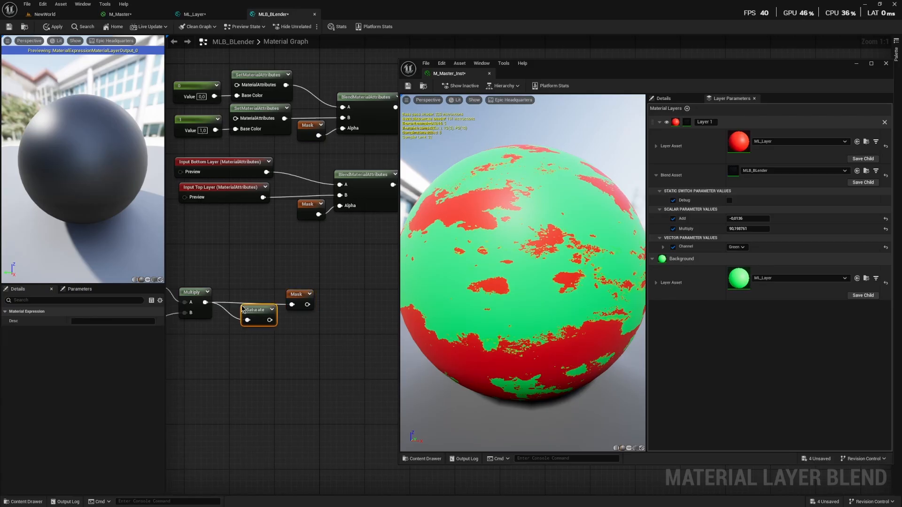
left_click_drag(249, 310, 291, 304)
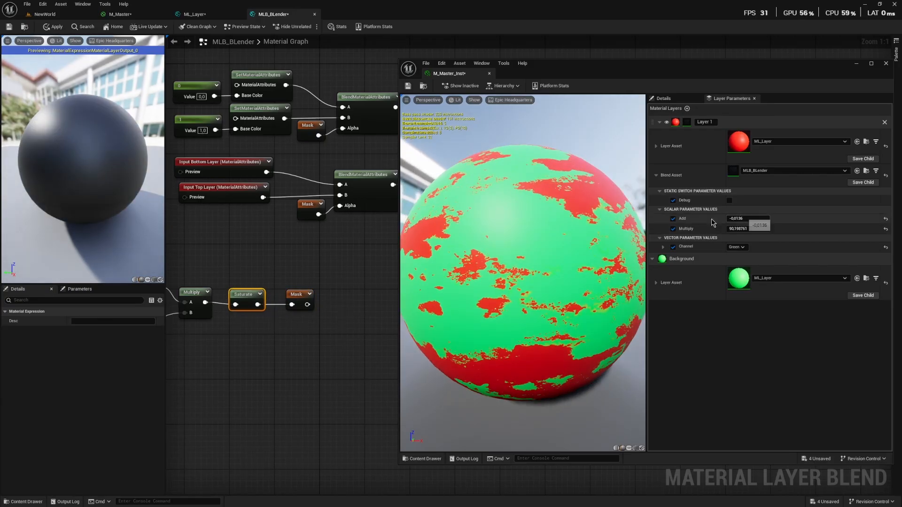
- Examine the blended sphere and the M_Master graph feeding the Material Attribute Layers node
left_click_drag(578, 225, 554, 249)
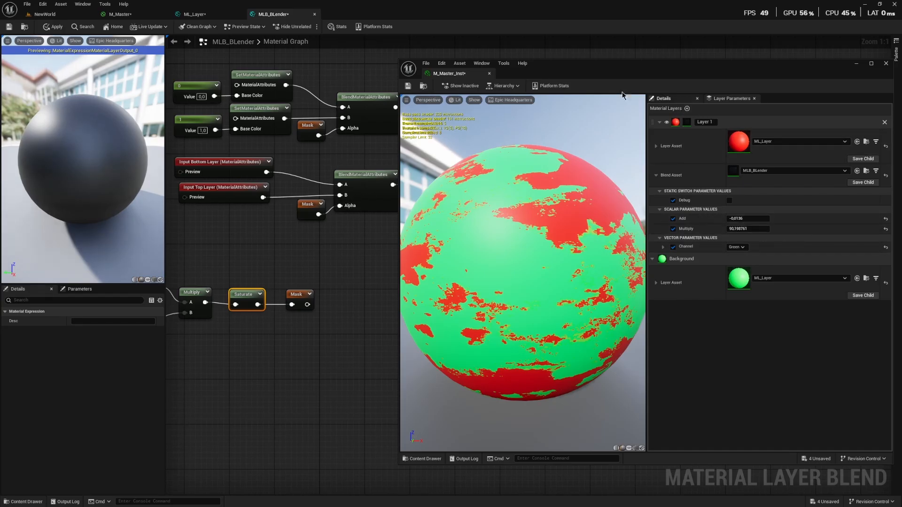
left_click(127, 16)
right_click_drag(242, 136, 274, 171)
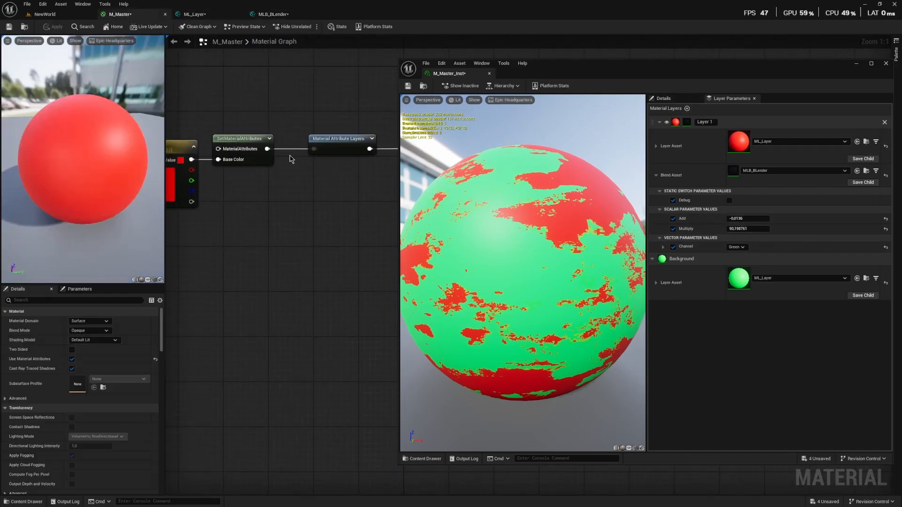
right_click_drag(317, 132, 356, 133)
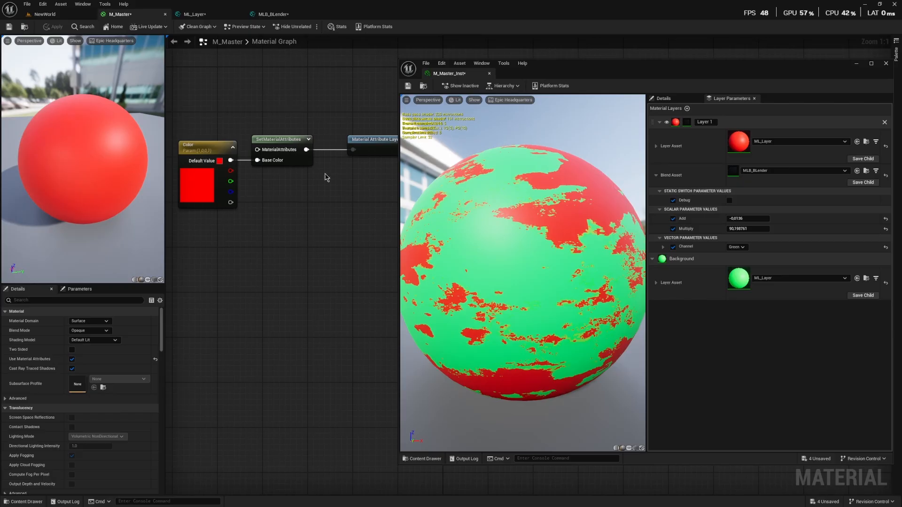
left_click(681, 99)
left_click(729, 99)
- Apply the MLB_BLender graph changes and settle Layer 1's Add at -0.0504 after trying lower values
left_click_drag(747, 219, 716, 225)
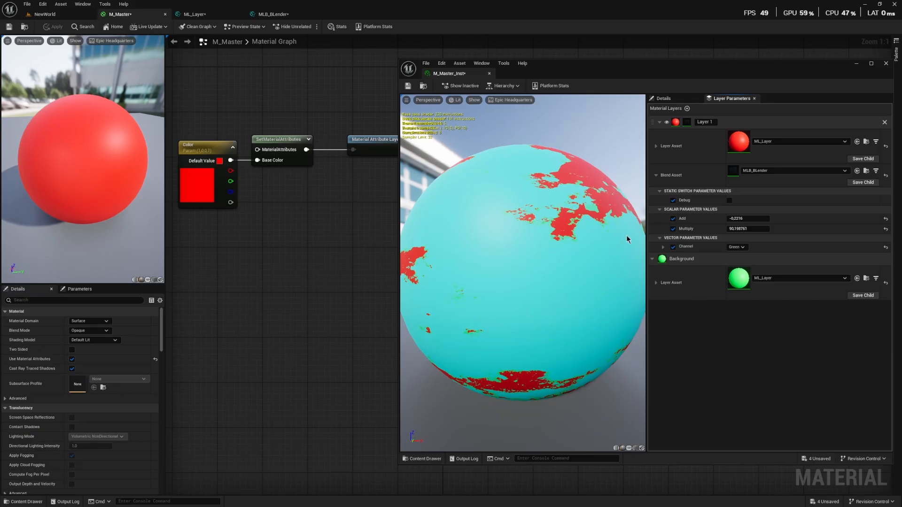
mouse_move(748, 219)
left_mouse_down()
mouse_move(789, 219)
mouse_move(765, 219)
left_mouse_up()
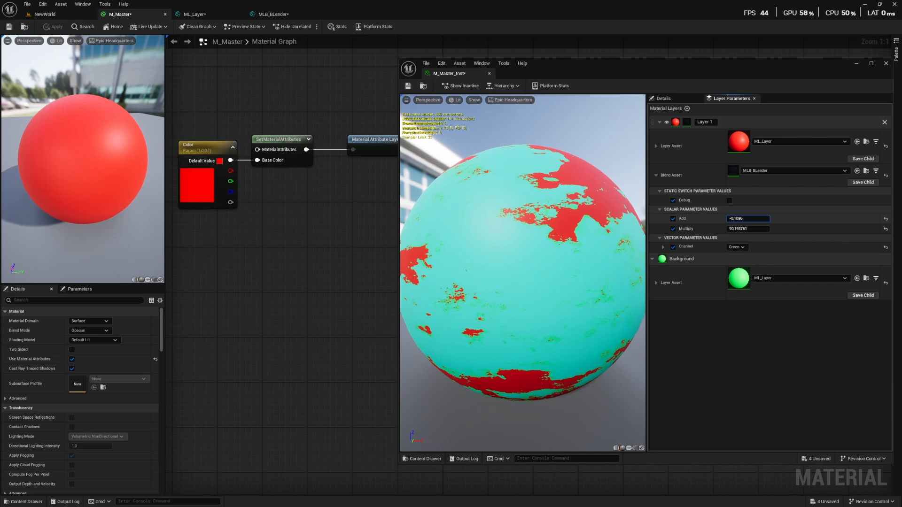
left_click(277, 14)
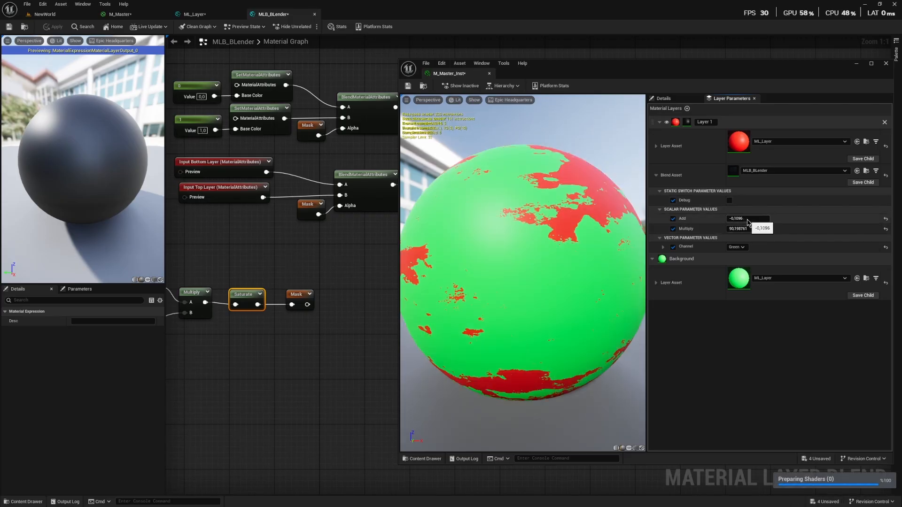
mouse_move(748, 222)
left_mouse_down()
mouse_move(707, 222)
mouse_move(766, 222)
mouse_move(740, 222)
left_mouse_up()
- Switch Layer 1's blend Channel to Red and inspect the resulting pattern on the preview sphere
left_click(737, 247)
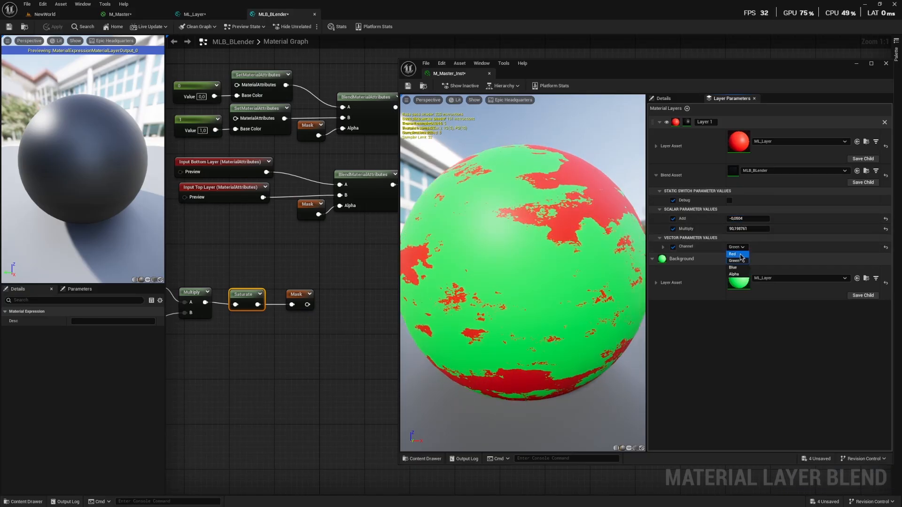
left_click(737, 247)
left_click(735, 258)
scroll(587, 247, "down", 5)
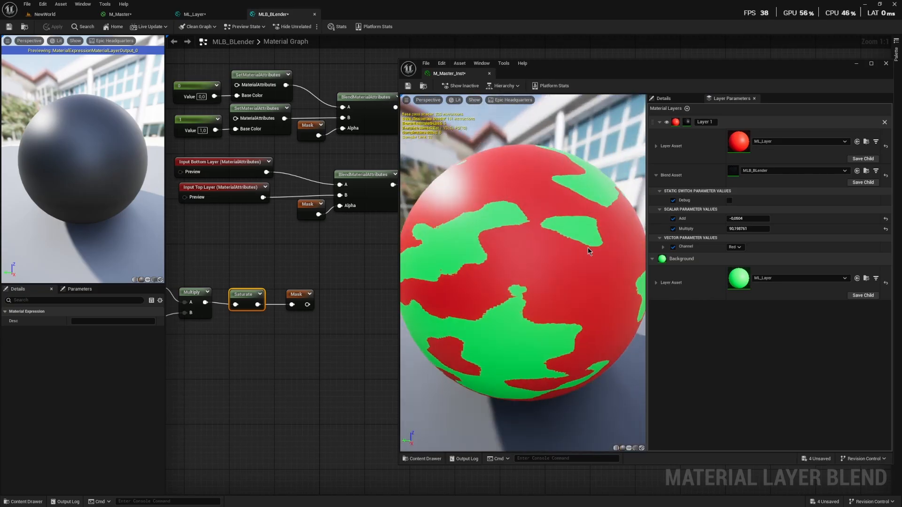
left_click_drag(585, 247, 536, 225)
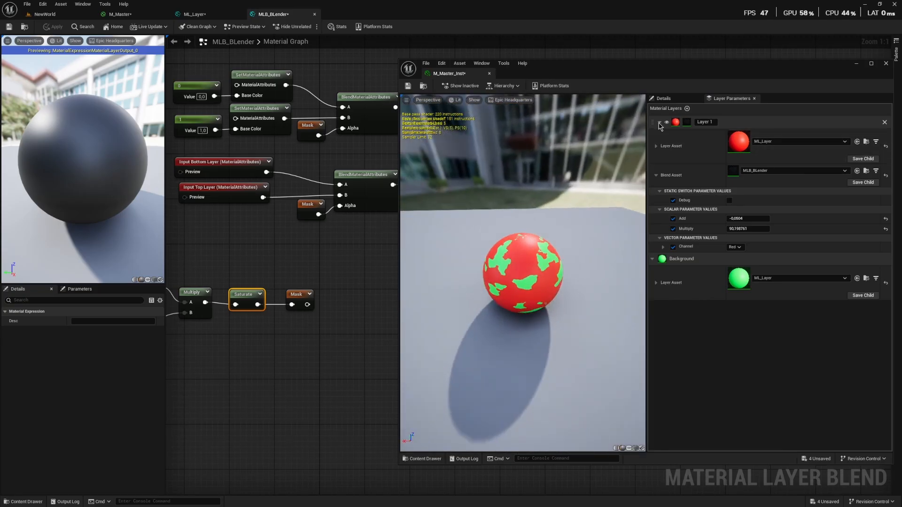
- Add Layer 2 to the material layers with ML_Layer as its layer asset and MLB_BLender as its blend asset
left_click(687, 109)
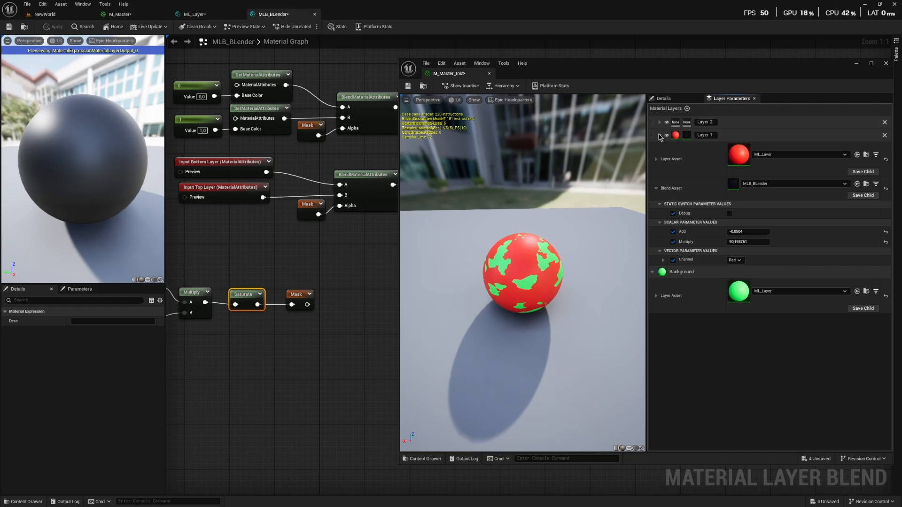
left_click(764, 141)
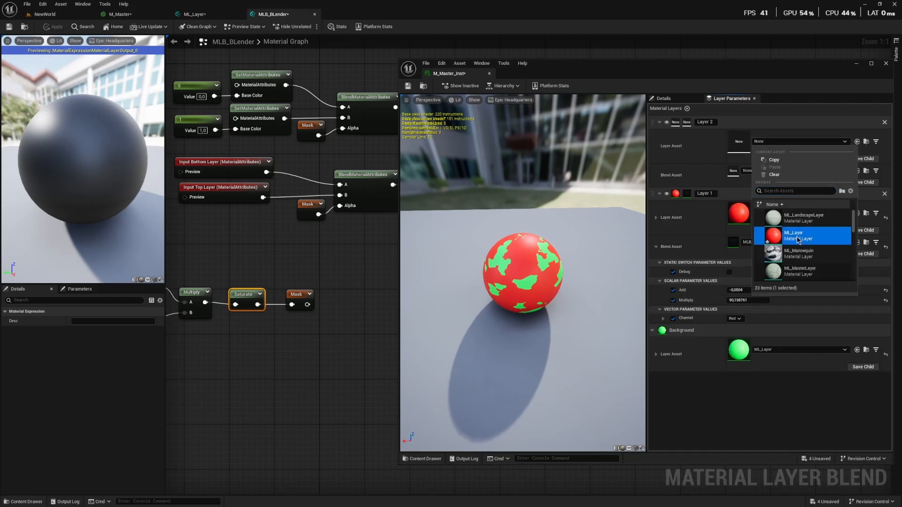
left_click(771, 235)
left_click(773, 172)
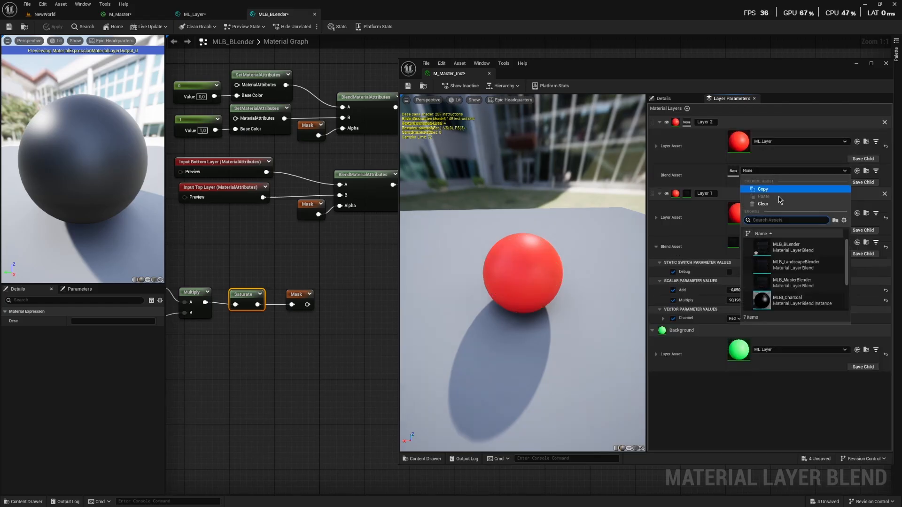
left_click(777, 243)
- Override Layer 2's Color parameter with a blue, Hex sRGB 0075FFFF
left_click(656, 146)
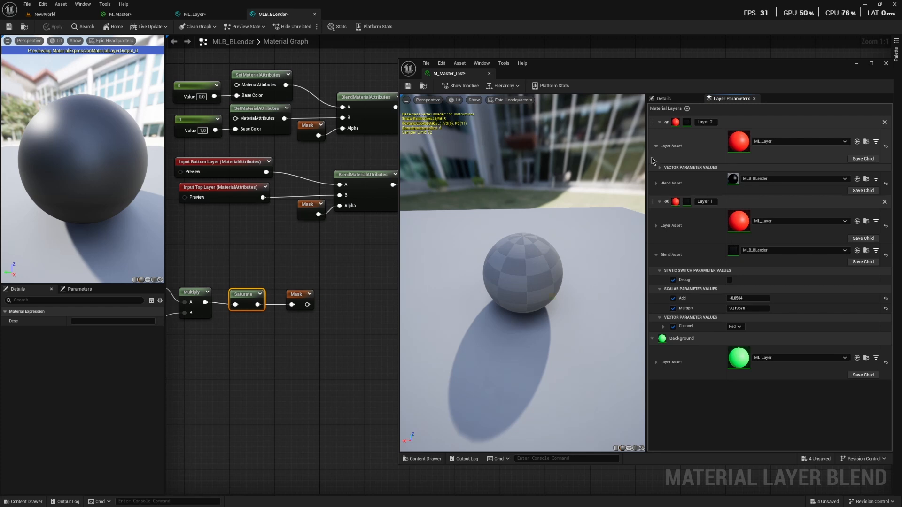
left_click(757, 181)
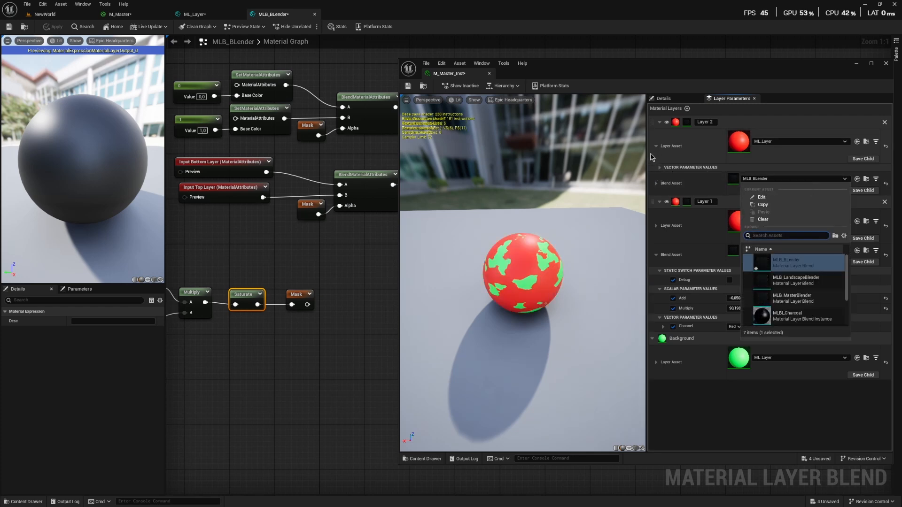
left_click(657, 147)
left_click(657, 147)
left_click(661, 169)
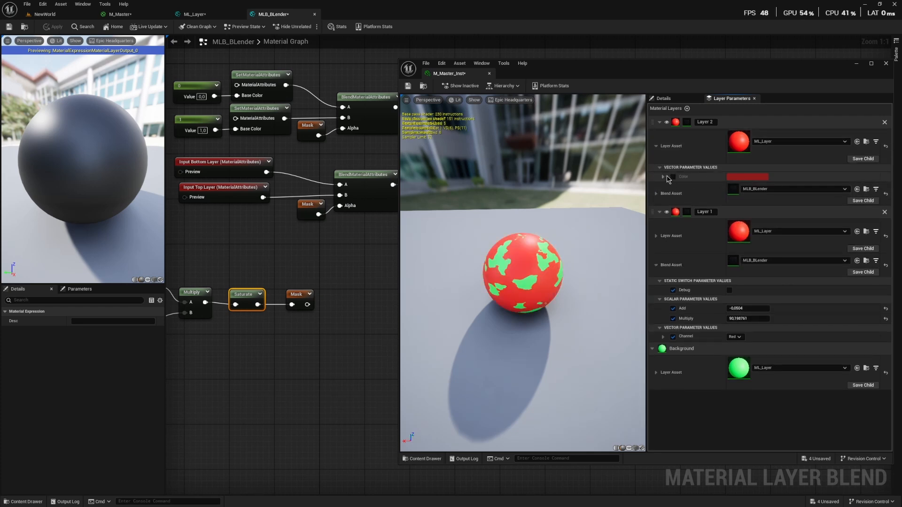
left_click(673, 177)
left_click(747, 177)
left_click(754, 210)
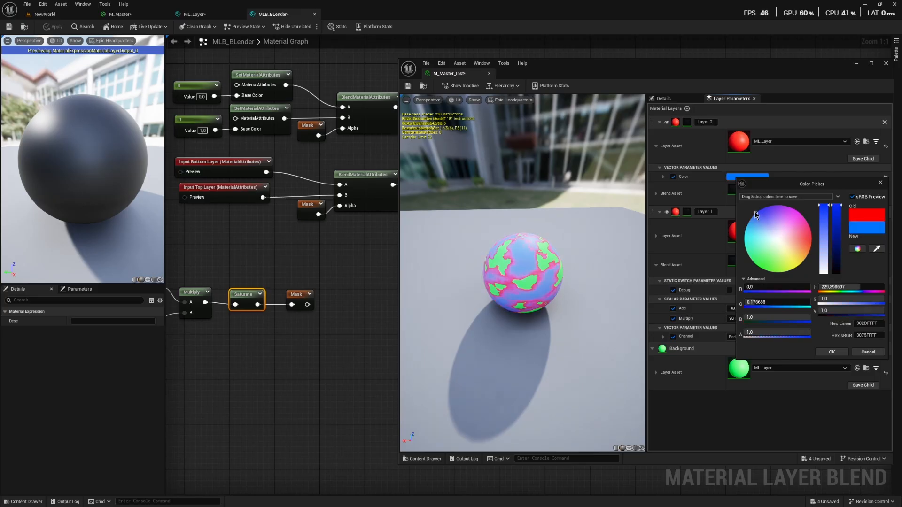
left_click(832, 352)
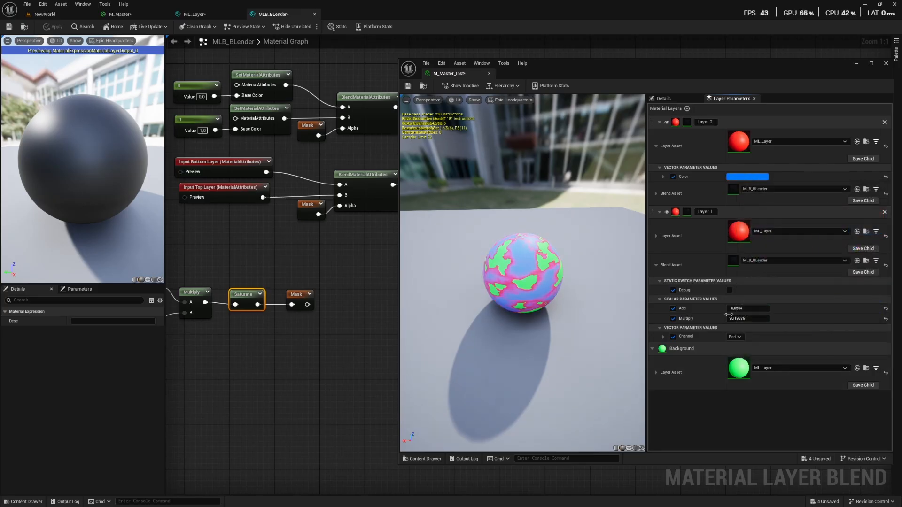
- Expand all of Layer 2's blend parameters and enable the overrides for its Add and Multiply
scroll(555, 289, "up", 5)
scroll(545, 289, "down", 6)
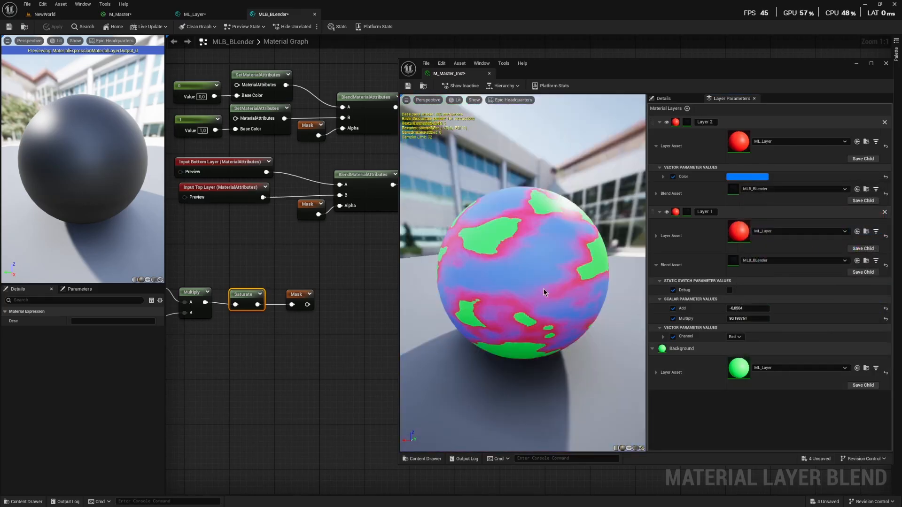
left_click(656, 193)
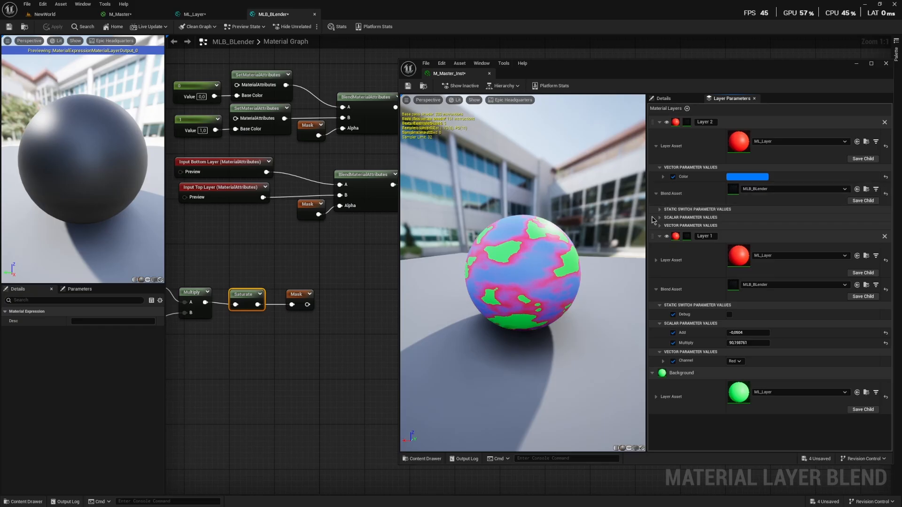
left_click(316, 230)
right_click_drag(305, 231, 439, 230)
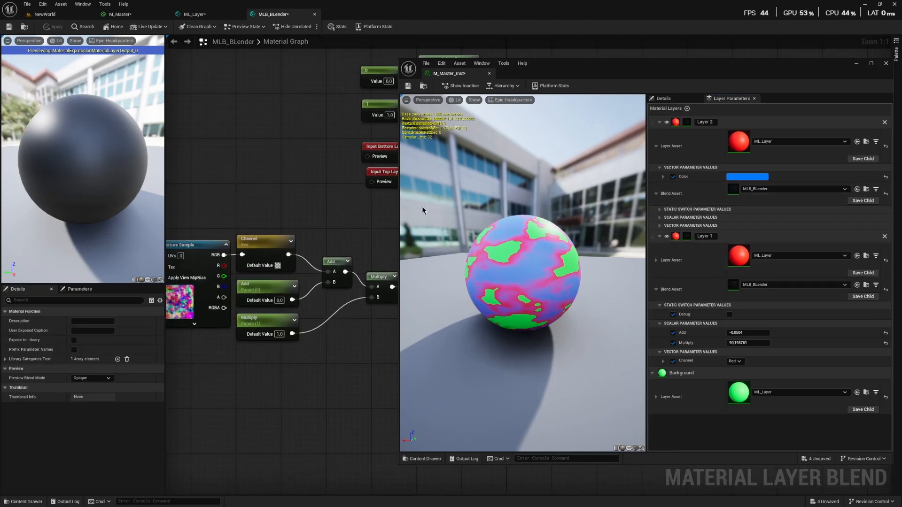
left_click(660, 225)
left_click(660, 218)
left_click(660, 209)
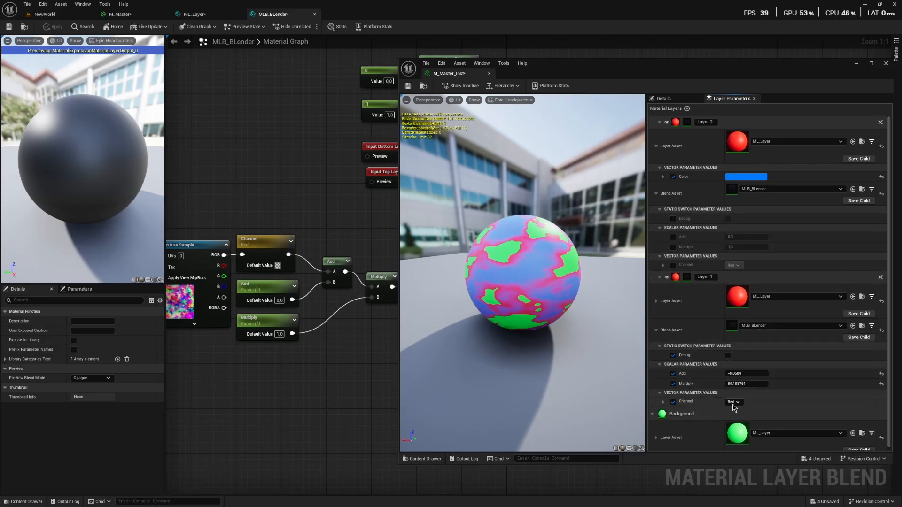
left_click(672, 246)
left_click(673, 237)
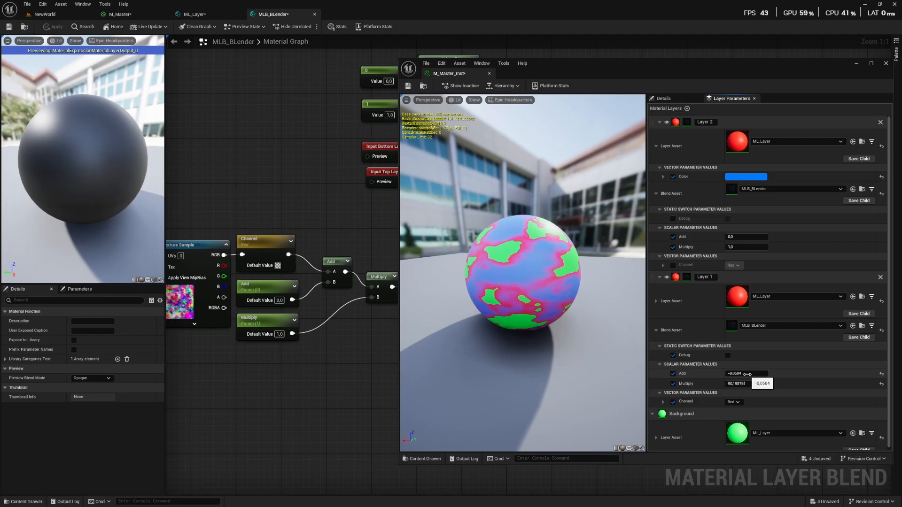
- Reset Layer 1's Add to 0.0 and Multiply to 1.0, and compare the sphere with Layer 2 hidden and shown
left_click(881, 383)
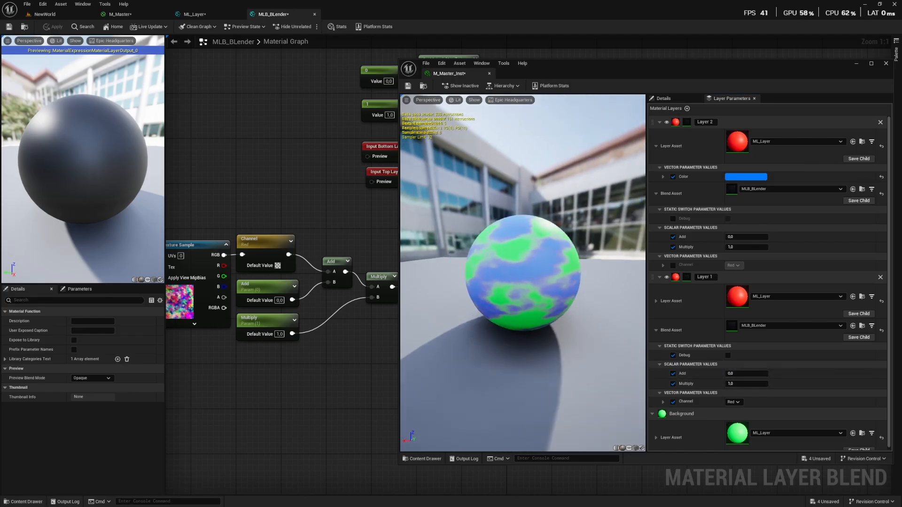
left_click_drag(587, 291, 559, 296)
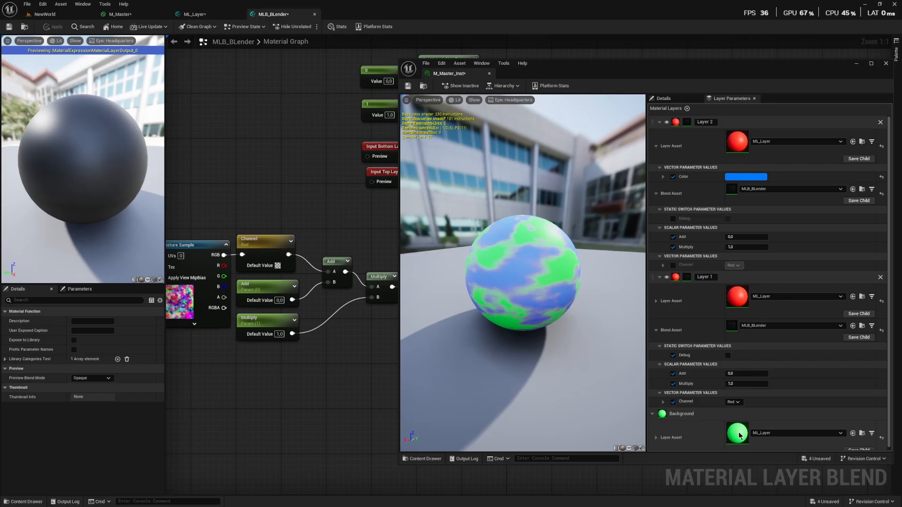
left_click(666, 122)
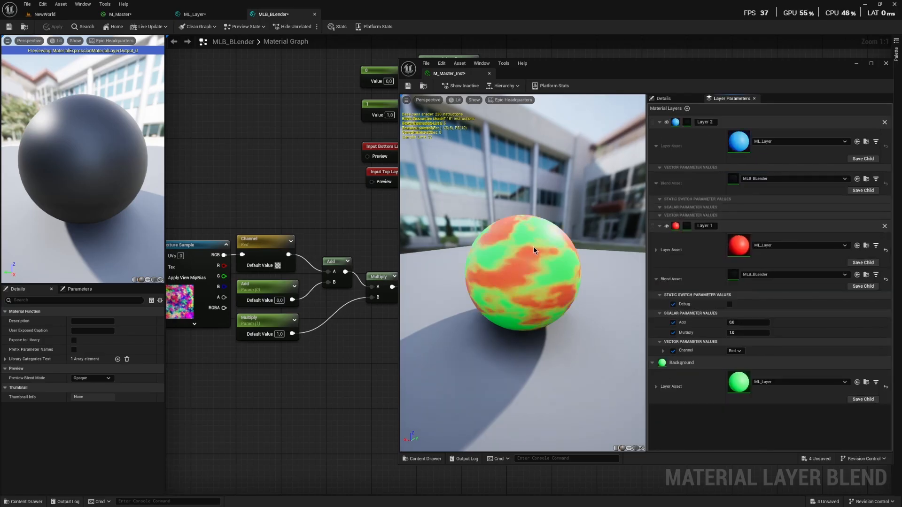
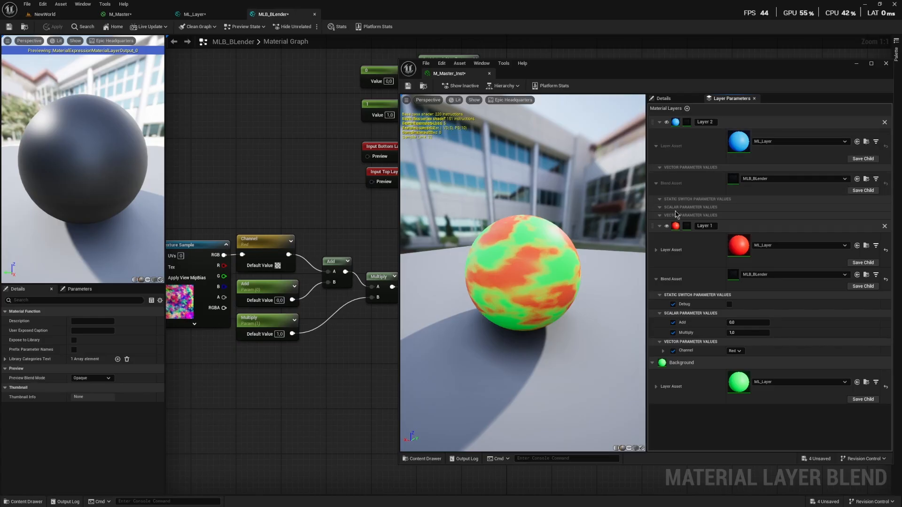
left_click(666, 122)
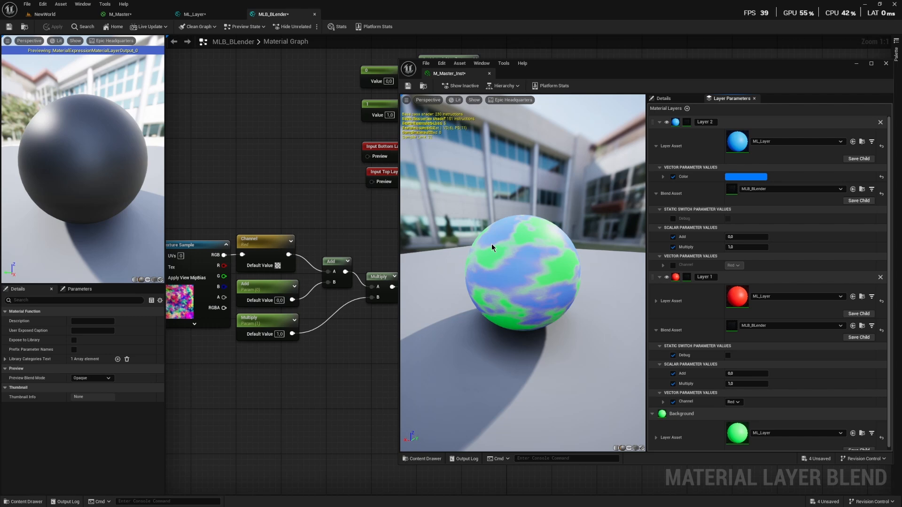
left_click_drag(491, 243, 456, 237)
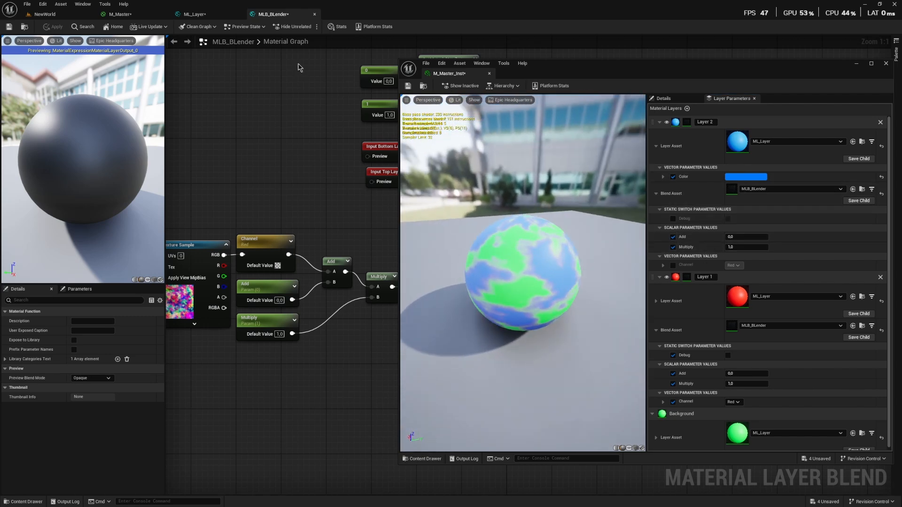
right_click_drag(270, 204, 253, 202)
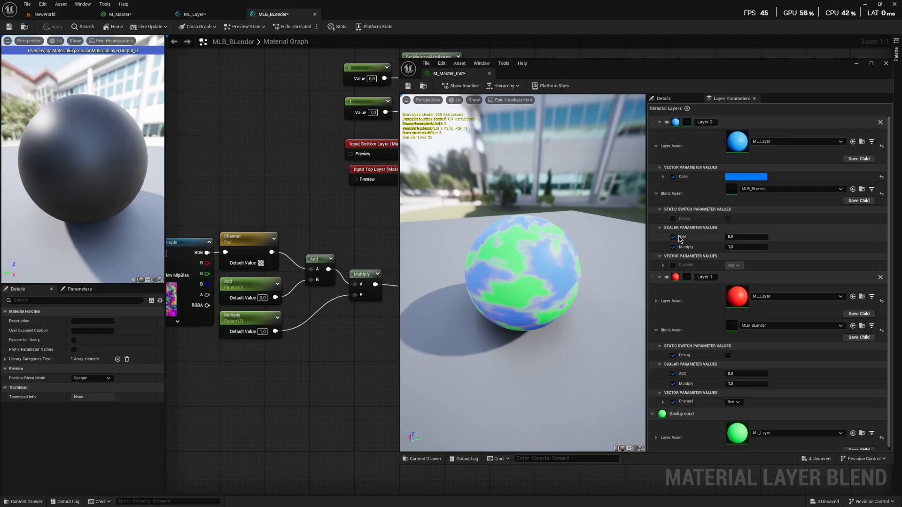
- Try lowering Layer 2's blend Add to about -0.64
left_click(747, 238)
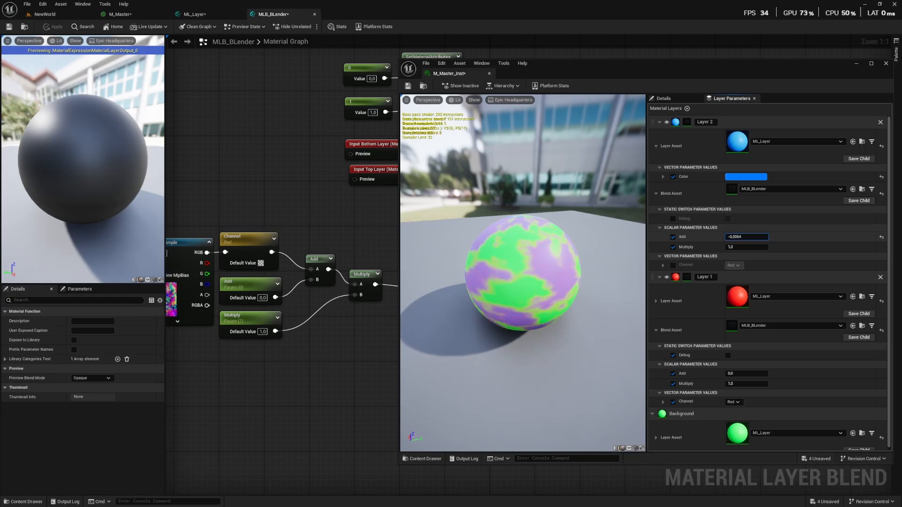
left_click_drag(747, 237, 737, 237)
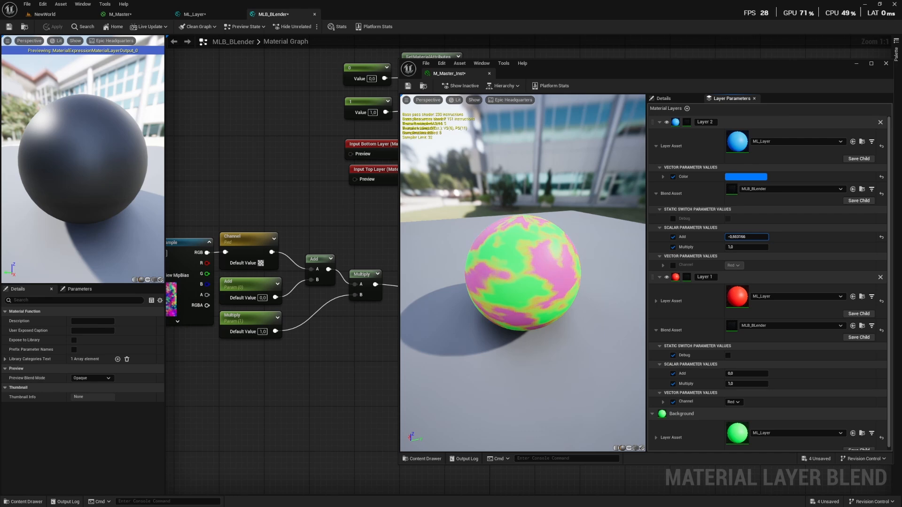
mouse_move(747, 237)
left_mouse_down()
mouse_move(733, 237)
mouse_move(746, 238)
left_mouse_up()
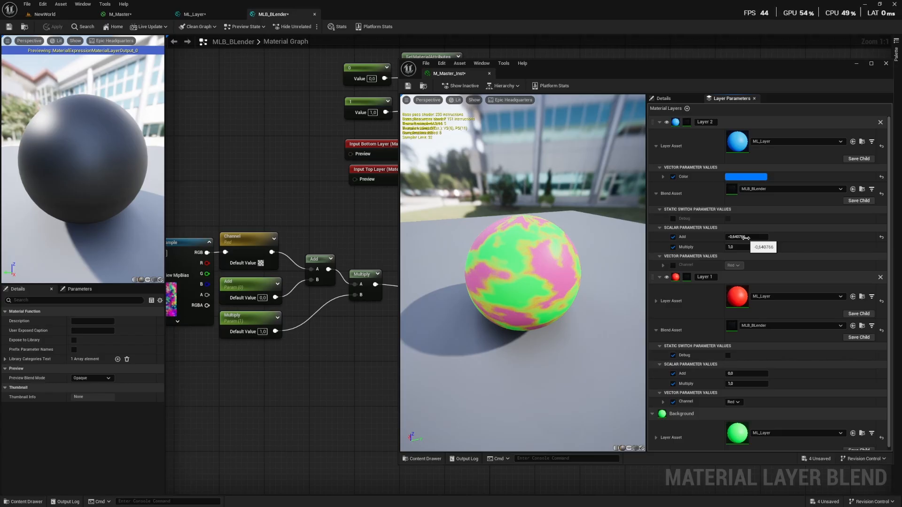
- Override Layer 2's blend Channel with Green and inspect the preview sphere close up
left_click(672, 265)
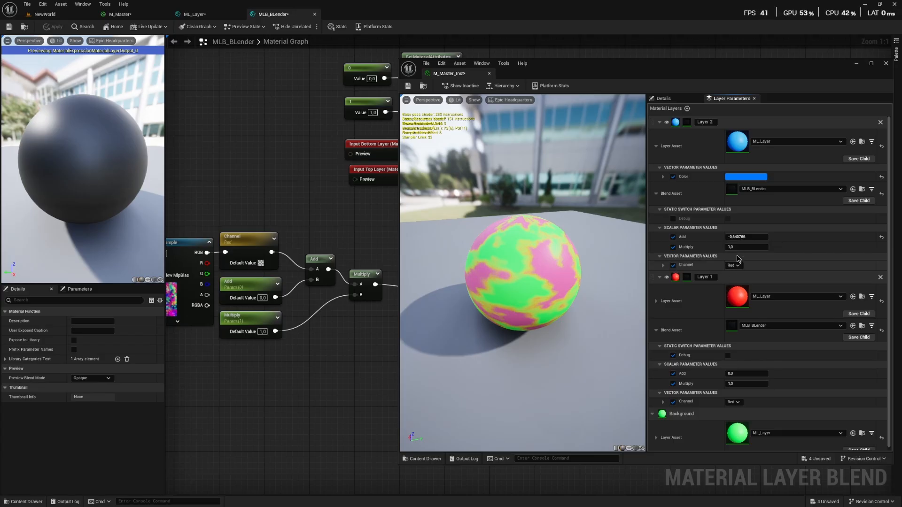
left_click(733, 265)
left_click(732, 279)
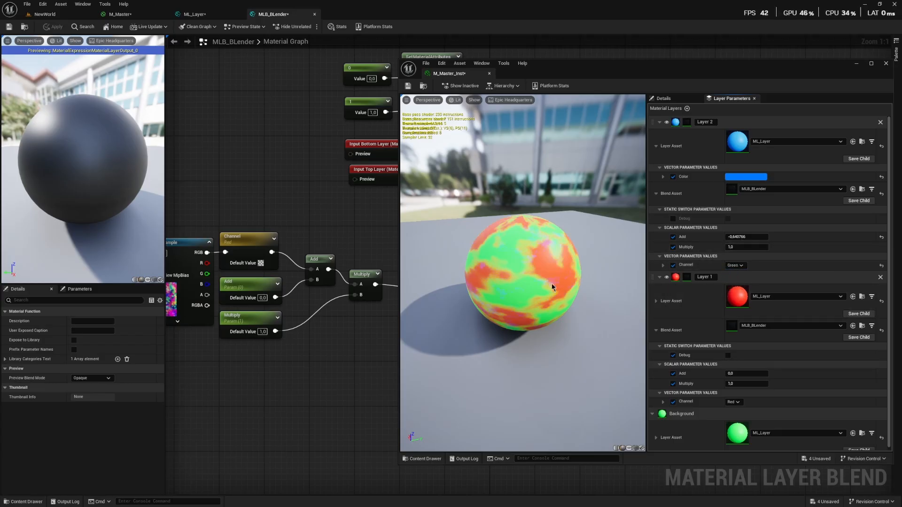
right_click_drag(523, 273, 523, 216)
left_click_drag(523, 272, 564, 273)
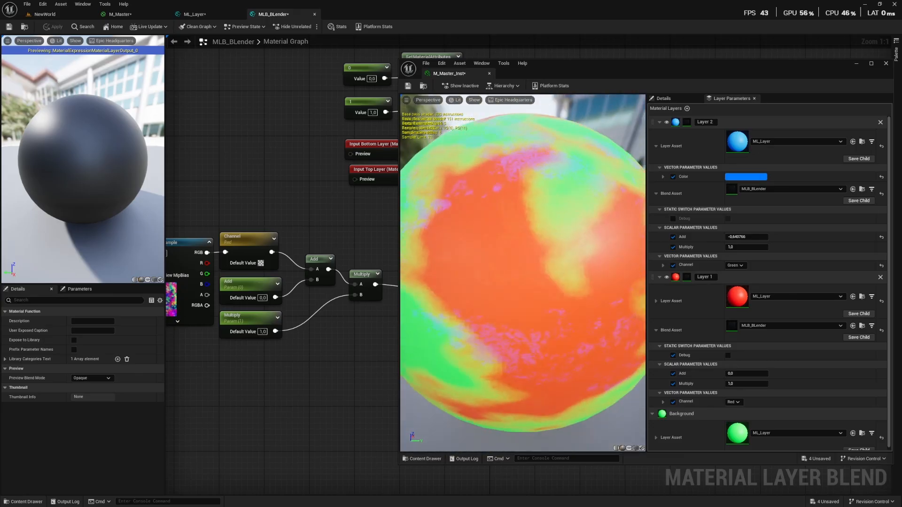
- Set Layer 2's blend Add to 0
left_click_drag(737, 237, 754, 237)
left_click(736, 237)
type("0")
key("Return")
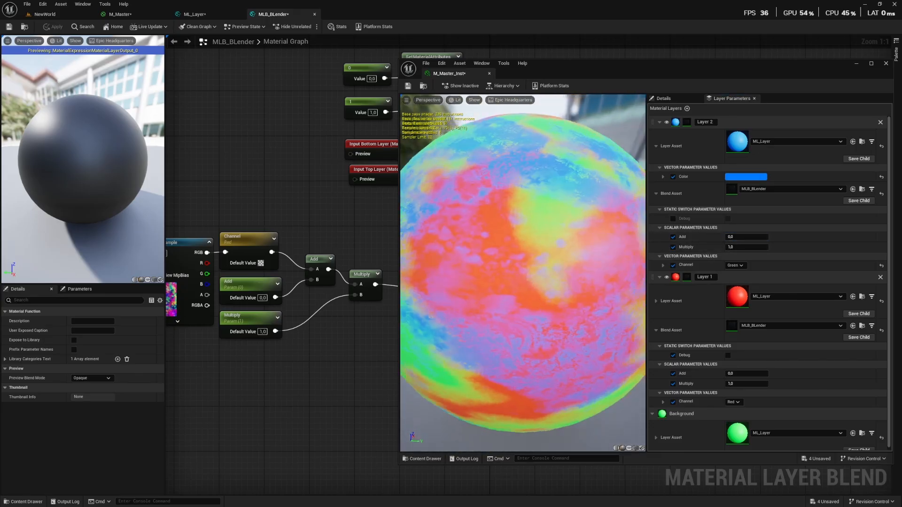
- Override Layer 2's Debug switch and toggle it to compare the black-and-white mask with the coloured layers
left_click(673, 219)
left_click(727, 219)
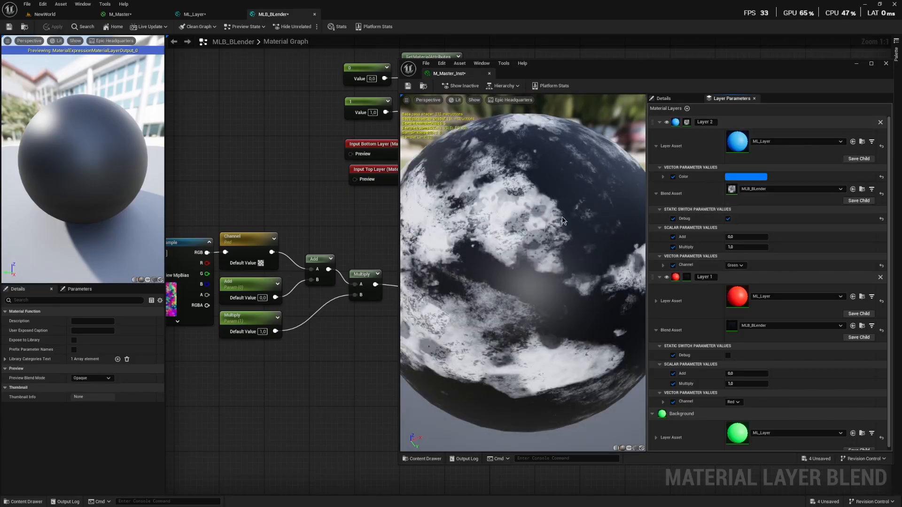
left_click(728, 219)
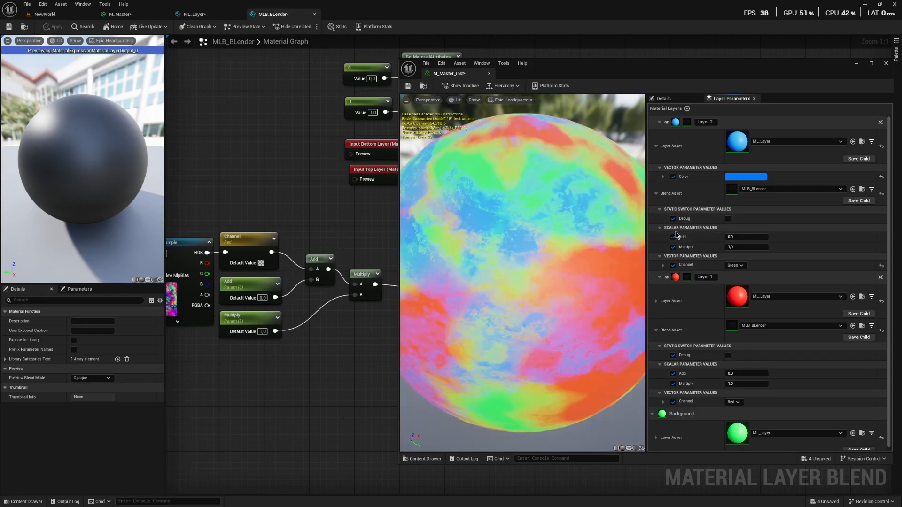
left_click(728, 219)
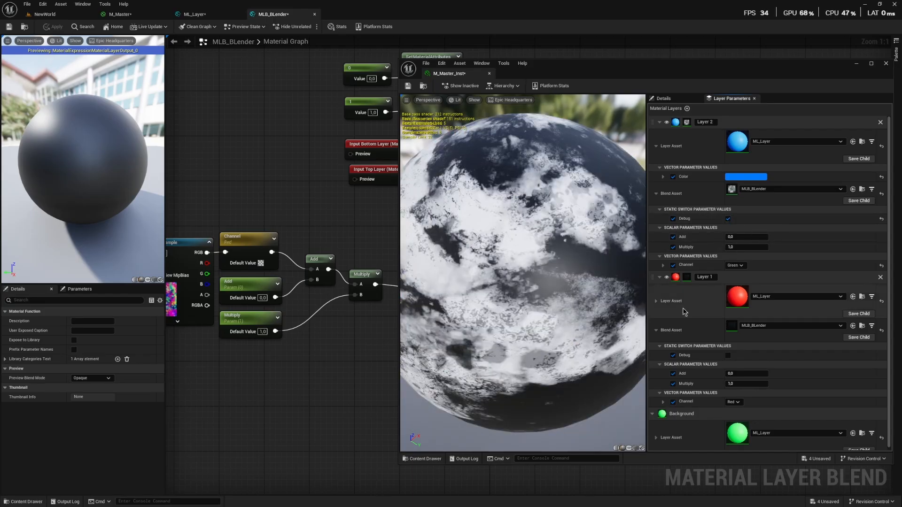
- Collapse the Background and Layer 1's asset parameters, and turn Layer 2's Debug off
left_click(660, 278)
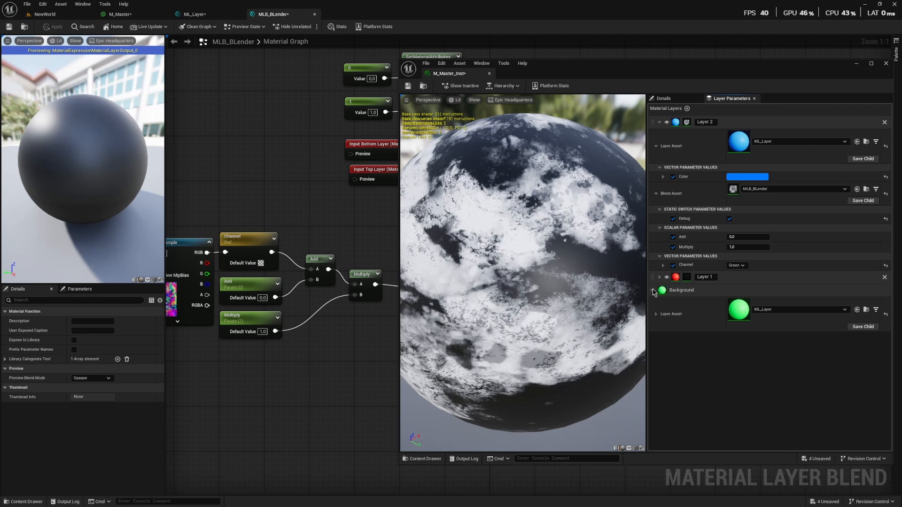
left_click(653, 292)
left_click(660, 278)
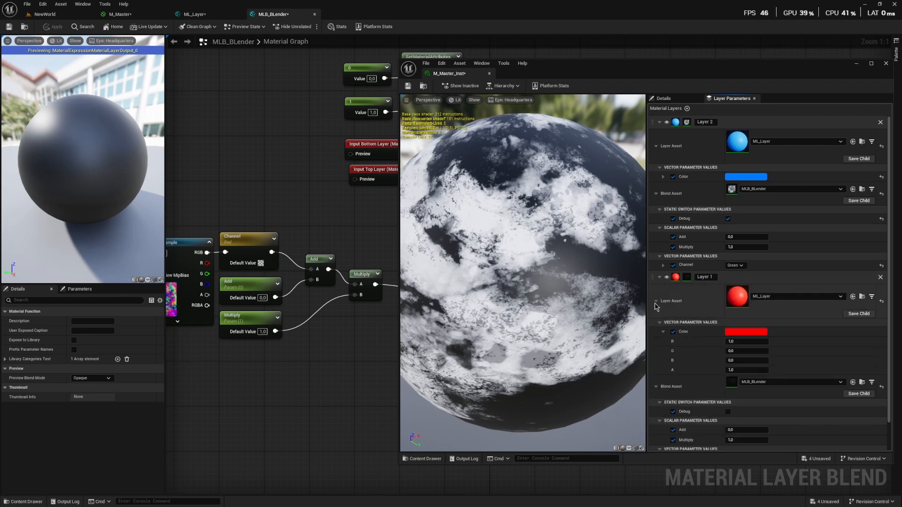
left_click(656, 330)
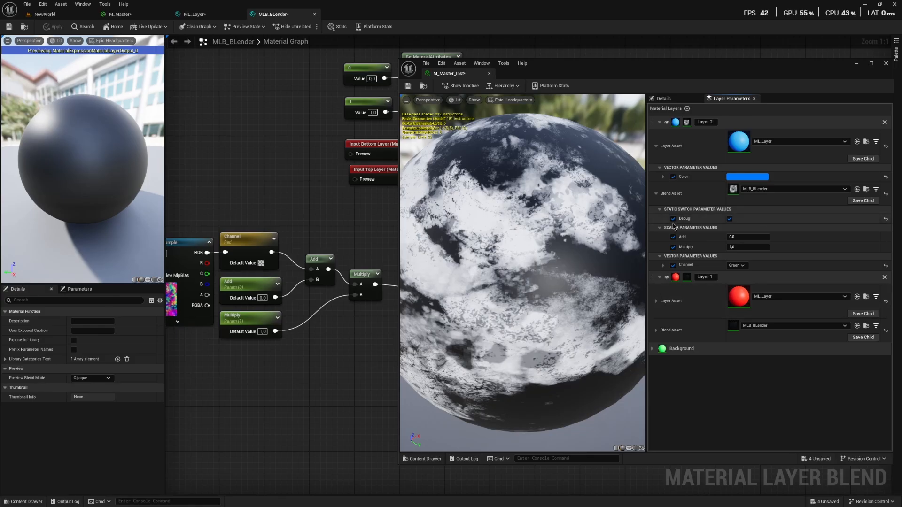
left_click(729, 218)
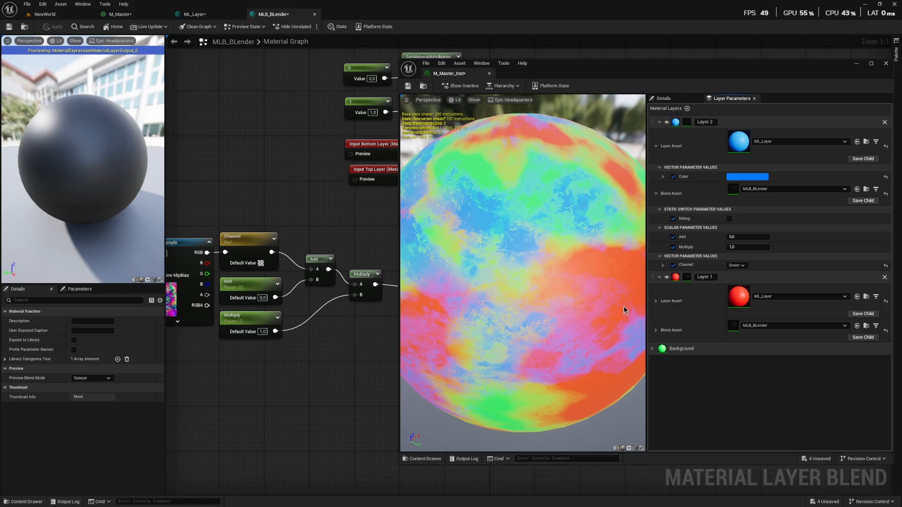
left_click_drag(566, 320, 489, 319)
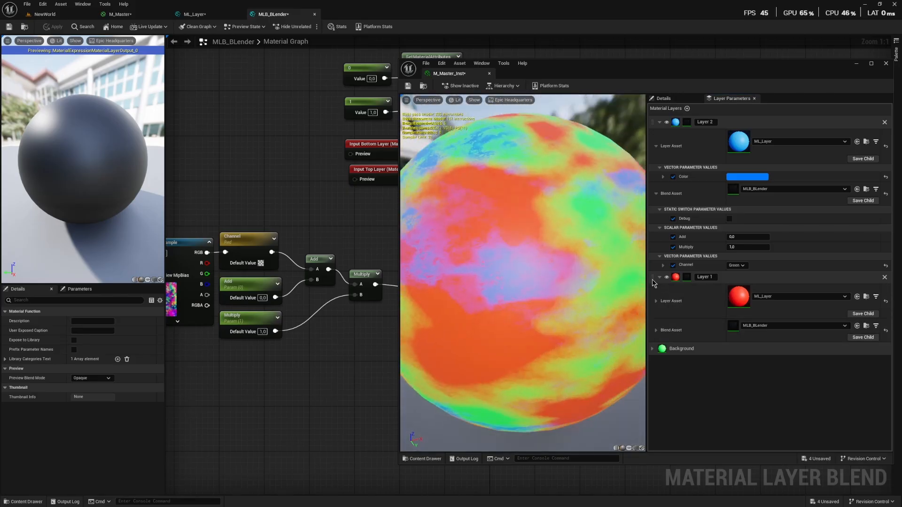
- Try reordering the red and blue layers in the stack, collapsing and re-expanding their settings
left_click_drag(652, 282, 652, 124)
left_click(659, 278)
left_click(660, 122)
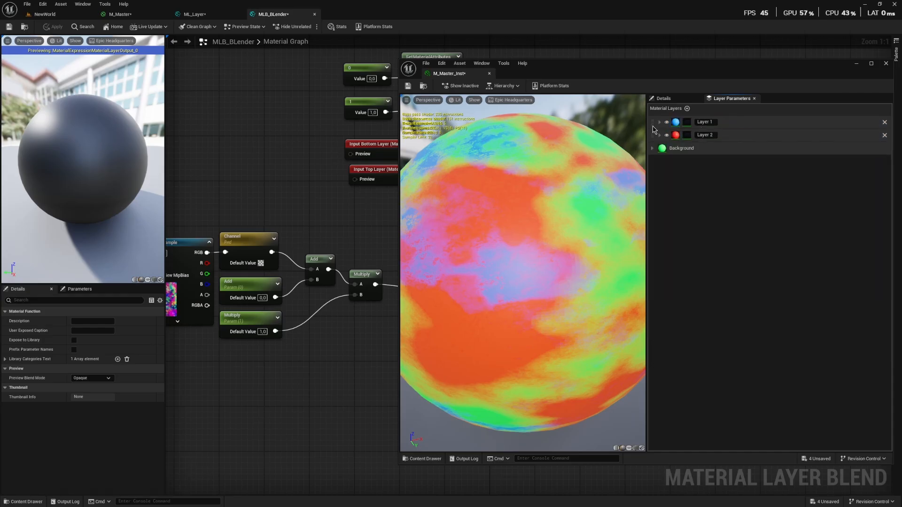
mouse_move(653, 126)
left_mouse_down()
mouse_move(653, 136)
mouse_move(654, 111)
mouse_move(654, 126)
left_mouse_up()
left_click(659, 135)
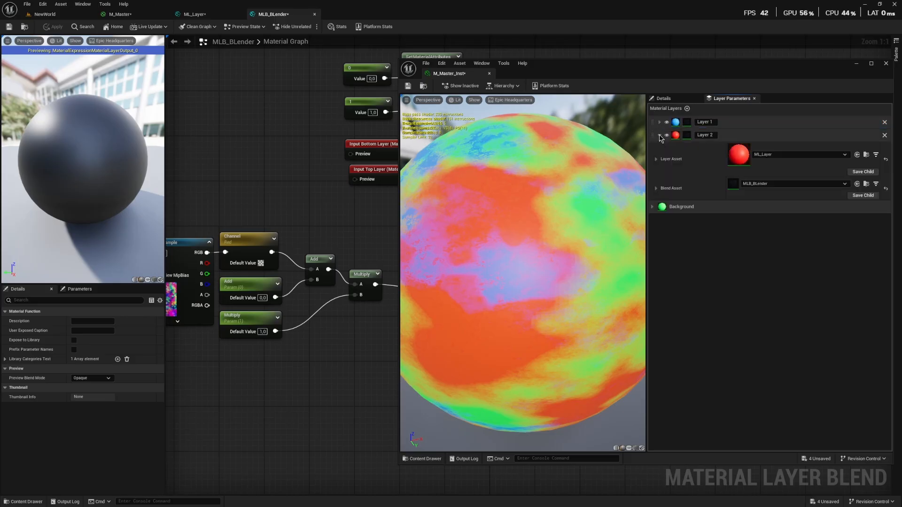
left_click(659, 122)
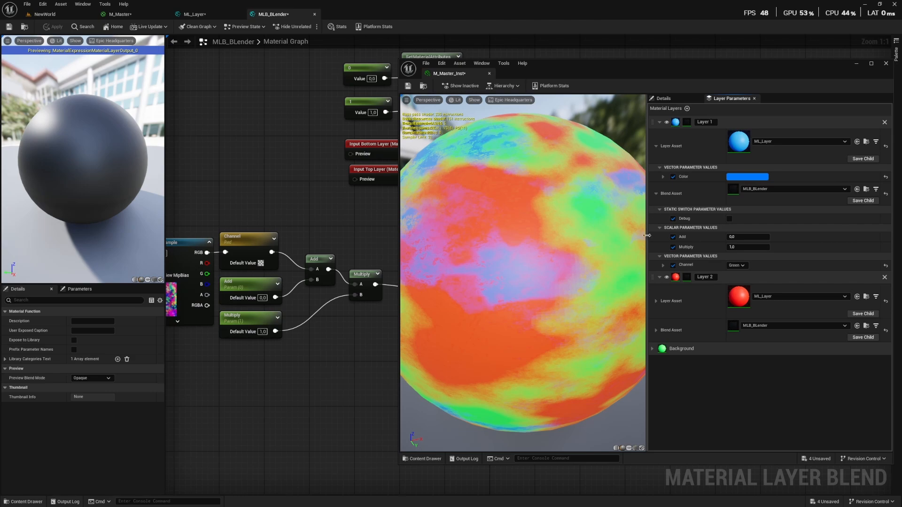
- Tune the blue Layer 1's Add to about -0.487 and Multiply to 2.82, and the red Layer 2's Add to about -0.2 and Multiply to 1.94
left_click_drag(540, 219, 404, 229)
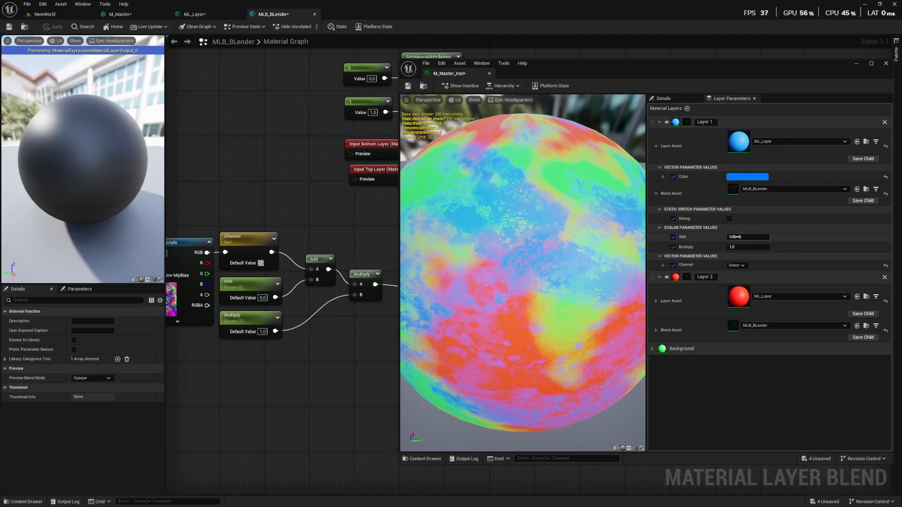
left_click_drag(735, 247, 716, 237)
left_click(656, 330)
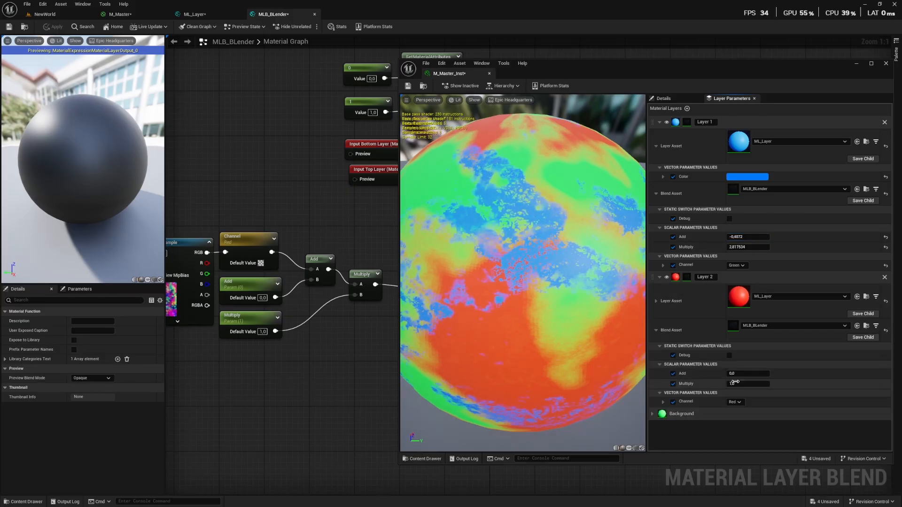
mouse_move(742, 385)
left_mouse_down()
mouse_move(764, 386)
mouse_move(744, 375)
left_mouse_up()
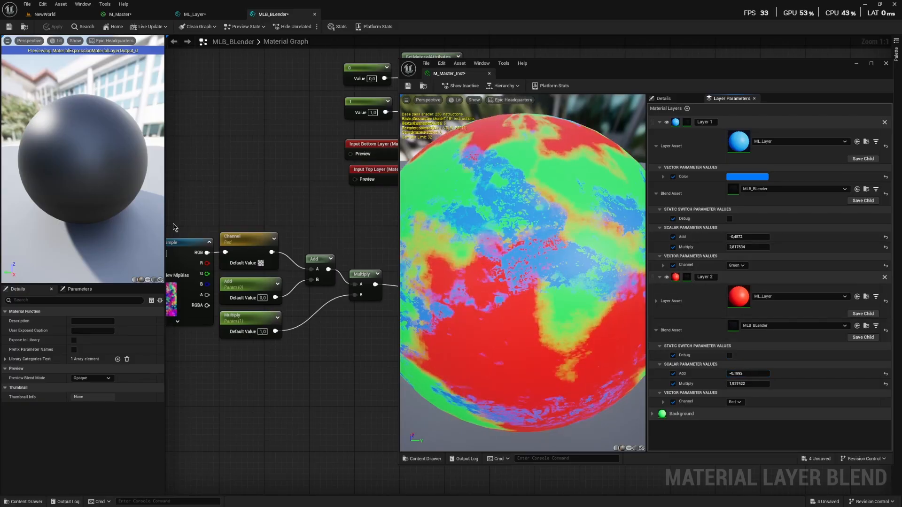
- Switch the blue Layer 1's blend Channel to Blue
right_click_drag(177, 224, 142, 224)
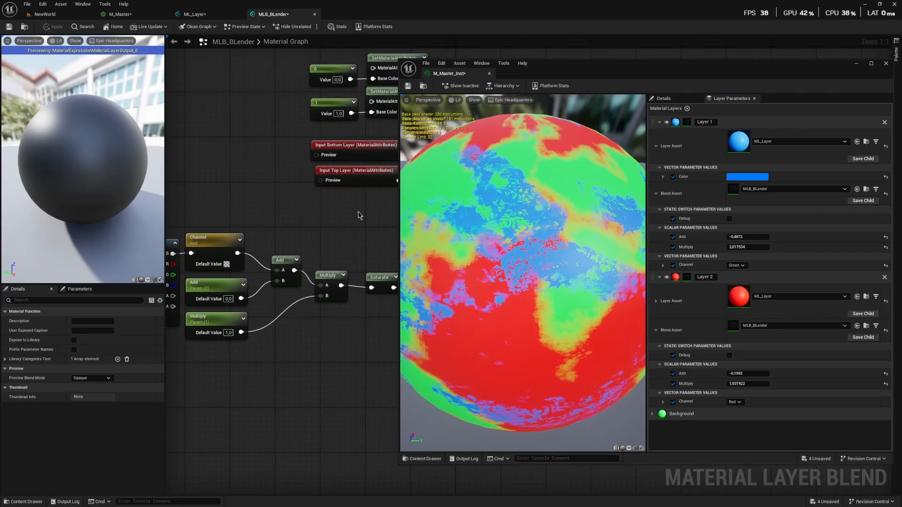
left_click(736, 265)
left_click(736, 285)
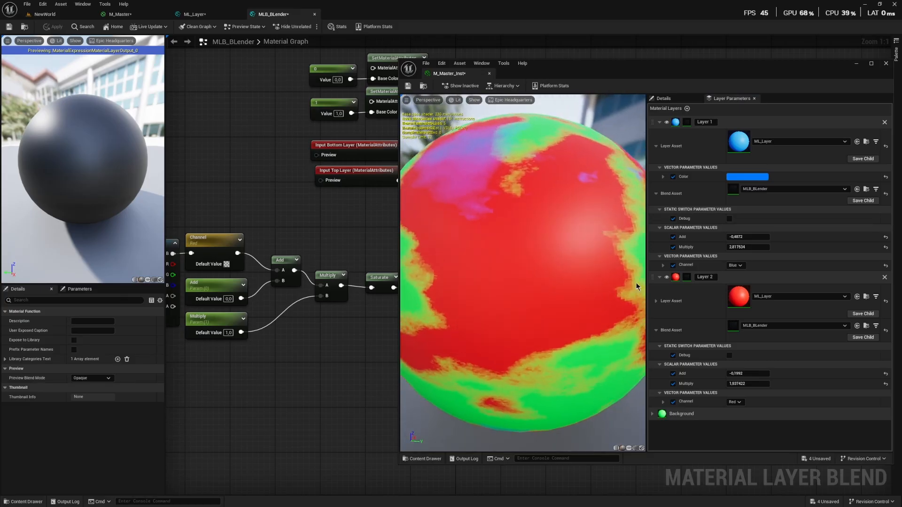
- Switch the blue Layer 1's blend Channel to Red and check the result on the preview sphere
left_click(736, 266)
left_click(736, 275)
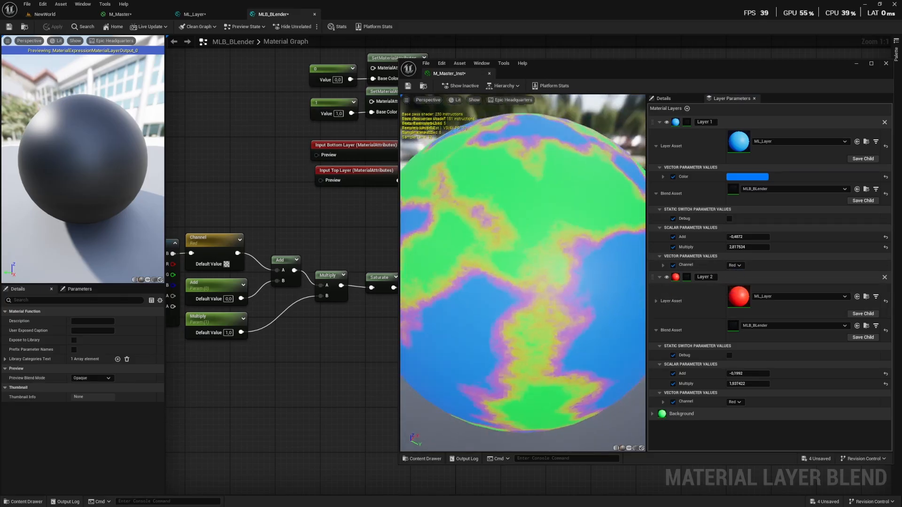
mouse_move(532, 234)
right_mouse_down()
mouse_move(532, 268)
mouse_move(532, 244)
right_mouse_up()
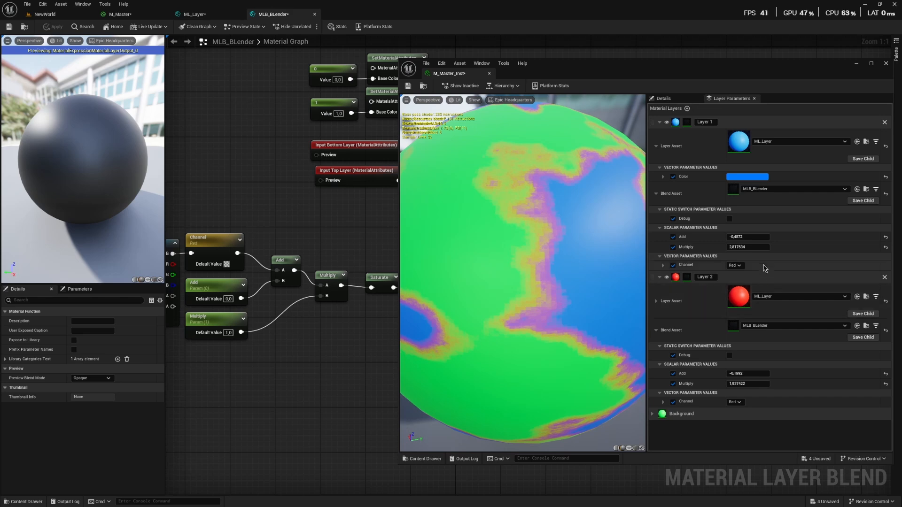
- Adjust the blue Layer 1's Add to about -0.637 and Multiply to 6.82, and the red Layer 2's Add to about 0.023 and Multiply to 5.12
left_click_drag(748, 237, 740, 237)
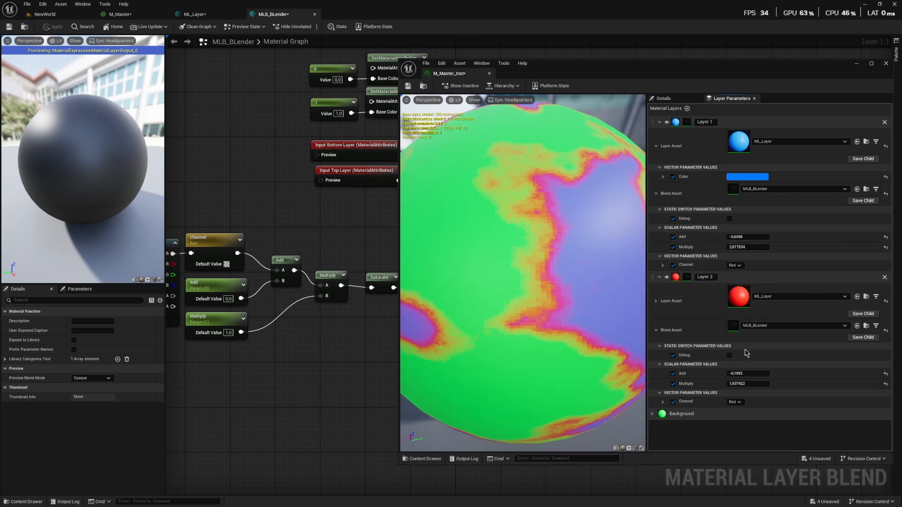
mouse_move(743, 373)
left_mouse_down()
mouse_move(758, 373)
mouse_move(748, 384)
mouse_move(757, 383)
mouse_move(749, 373)
left_mouse_up()
left_click_drag(739, 244, 753, 247)
scroll(594, 280, "down", 5)
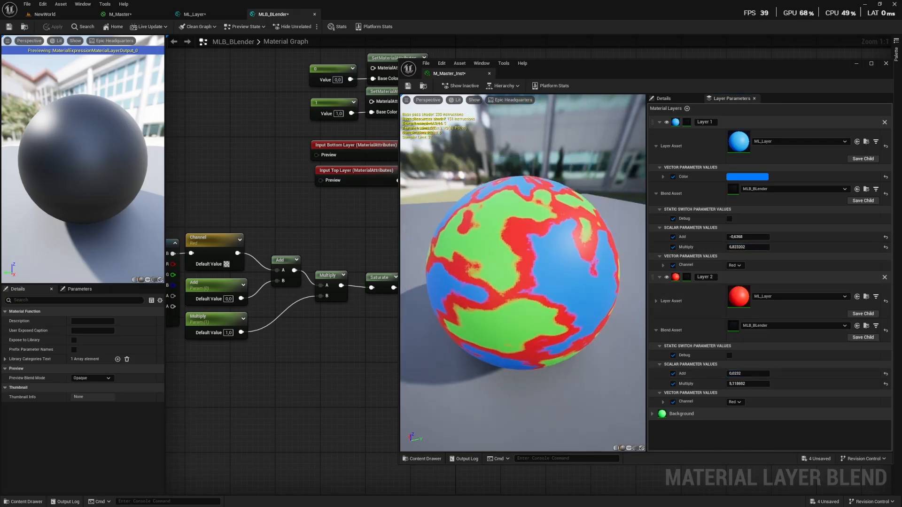
mouse_move(590, 270)
left_mouse_down()
mouse_move(474, 269)
mouse_move(587, 266)
left_mouse_up()
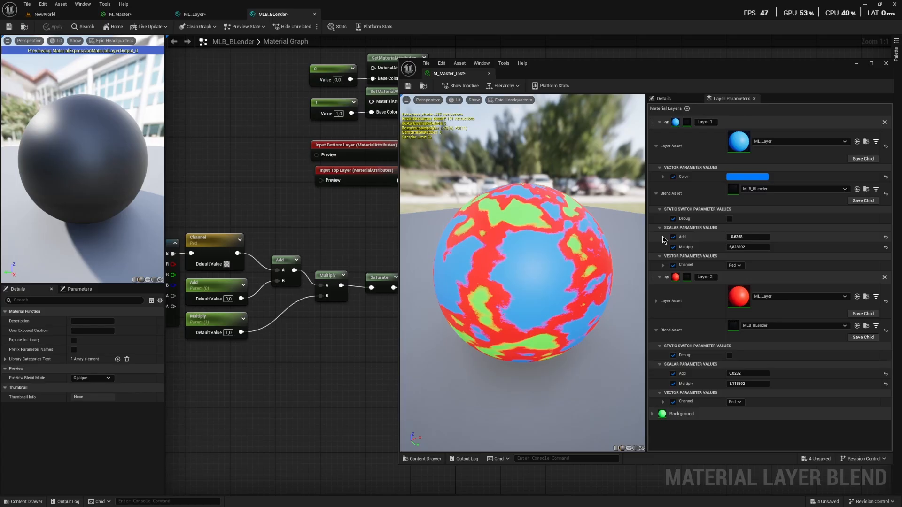
- Inspect the blend's mask Texture Sample, hide Layer 1, turn on Layer 2's Debug and lower its Add to about -0.184
right_click_drag(208, 276, 270, 259)
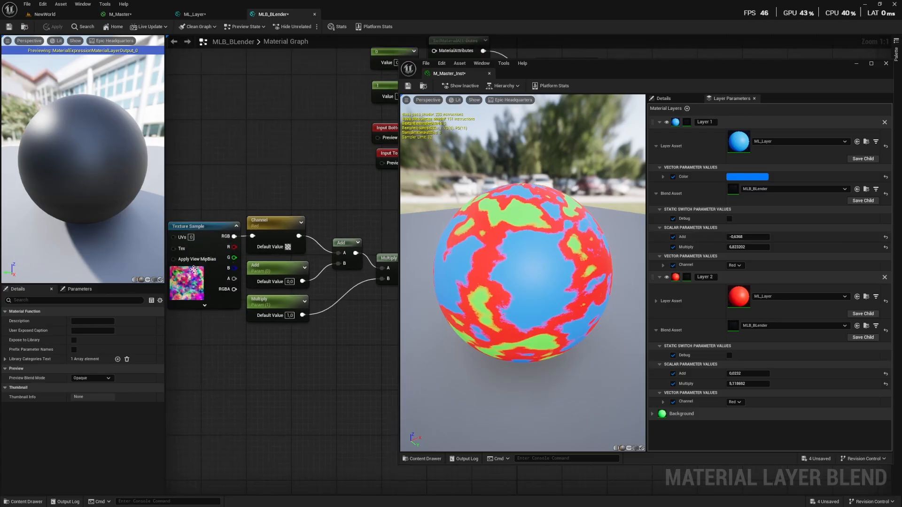
left_click(191, 279)
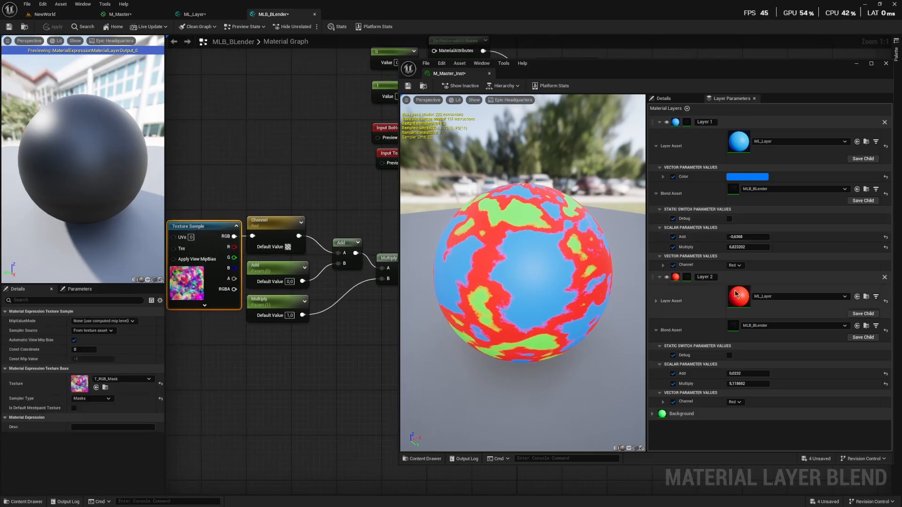
left_click(666, 122)
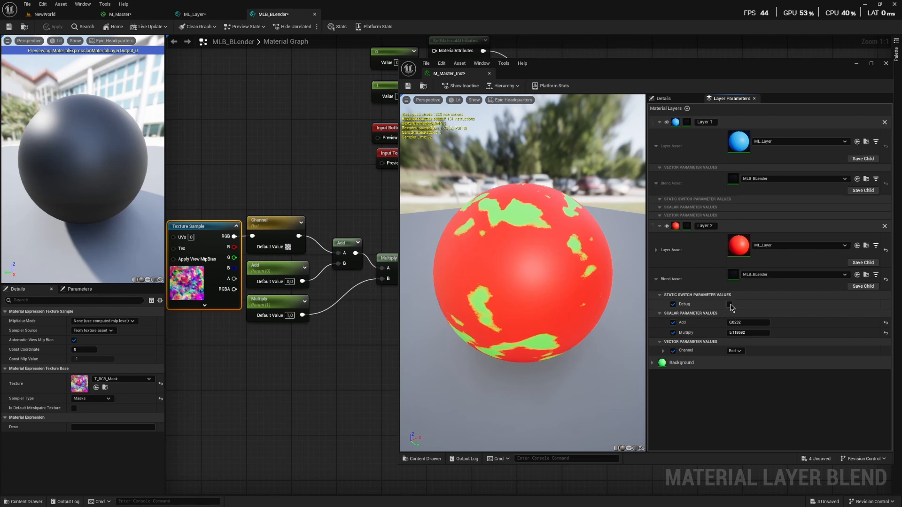
left_click(729, 304)
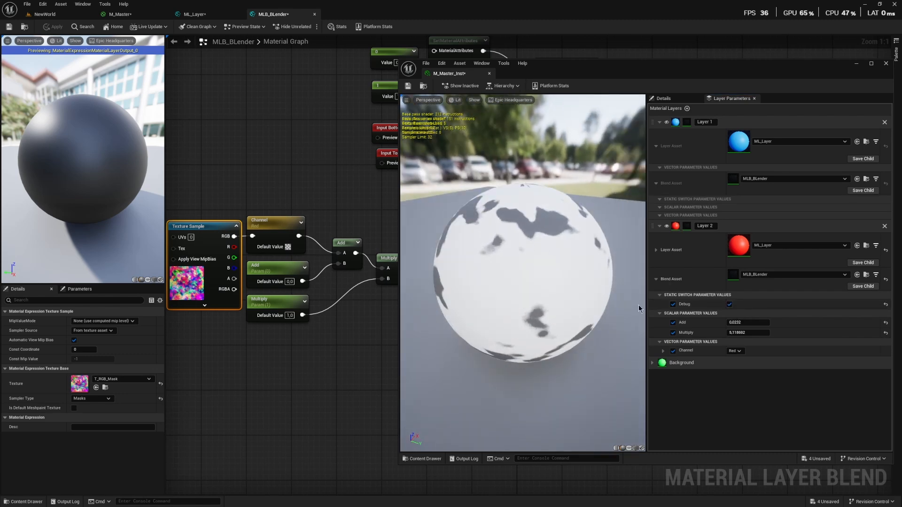
mouse_move(747, 322)
left_mouse_down()
mouse_move(700, 323)
mouse_move(730, 323)
left_mouse_up()
- Show the blue Layer 1 again over the debug mask and set Layer 2's Add to about -0.192
left_click(666, 122)
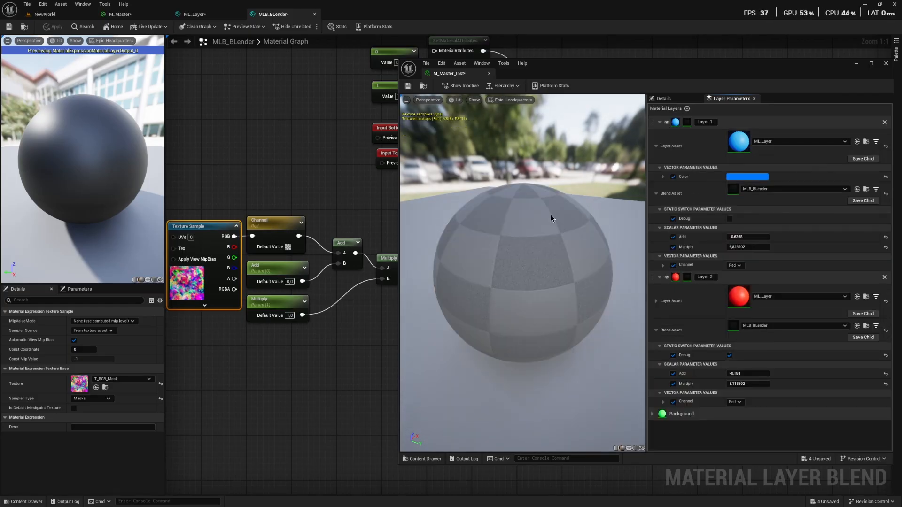
left_click_drag(555, 242, 583, 246)
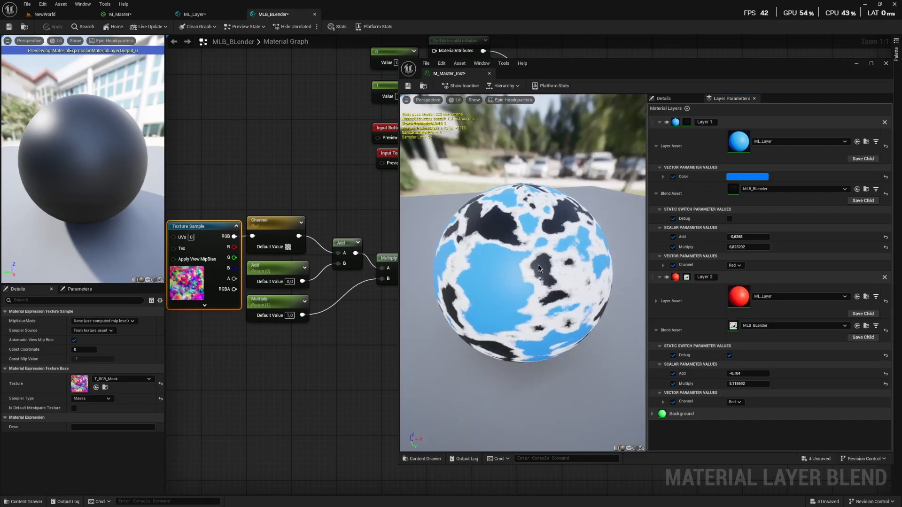
left_click_drag(538, 264, 502, 273)
mouse_move(750, 375)
left_mouse_down()
mouse_move(761, 374)
mouse_move(729, 373)
mouse_move(741, 372)
left_mouse_up()
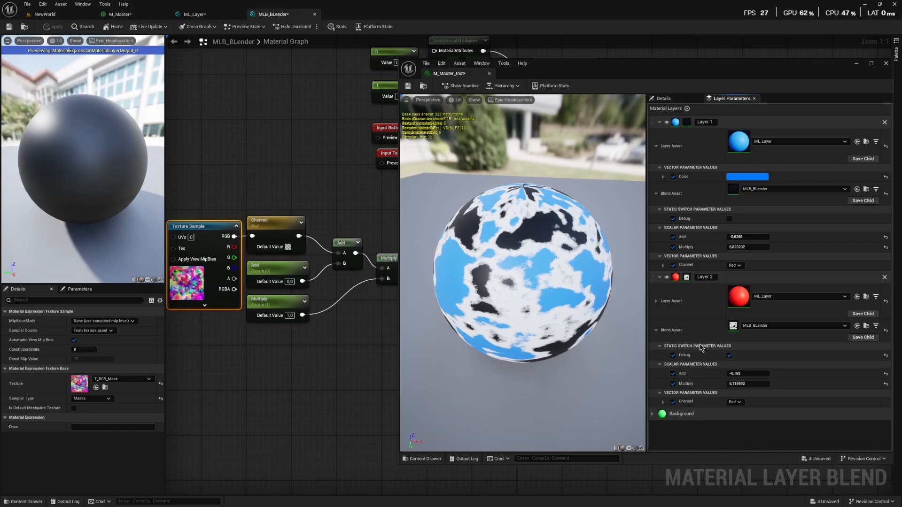
left_click_drag(578, 256, 625, 275)
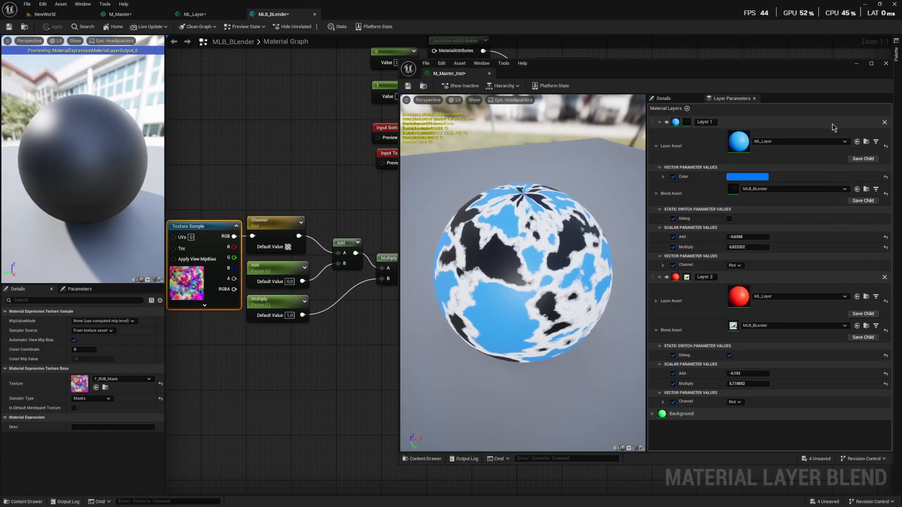
- Minimize the material instance window and return to the NewWorld level to view the castle landscape
left_click(856, 68)
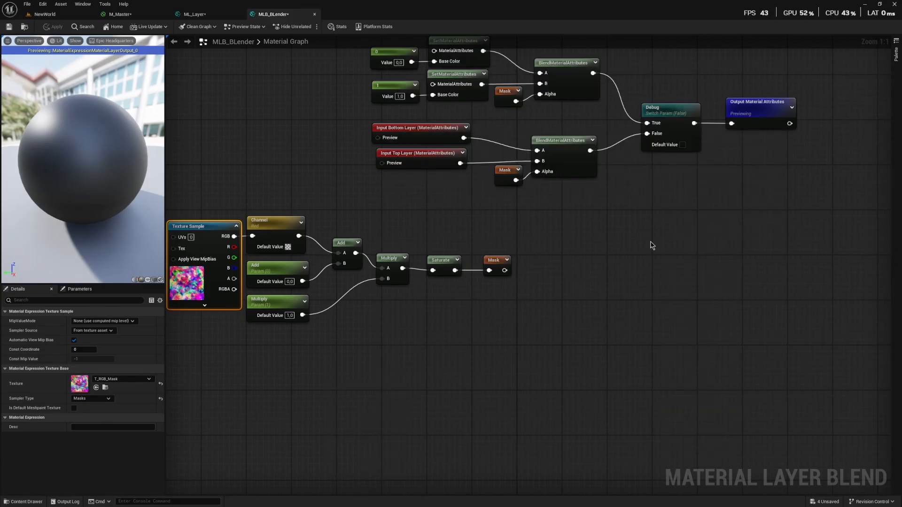
left_click(56, 16)
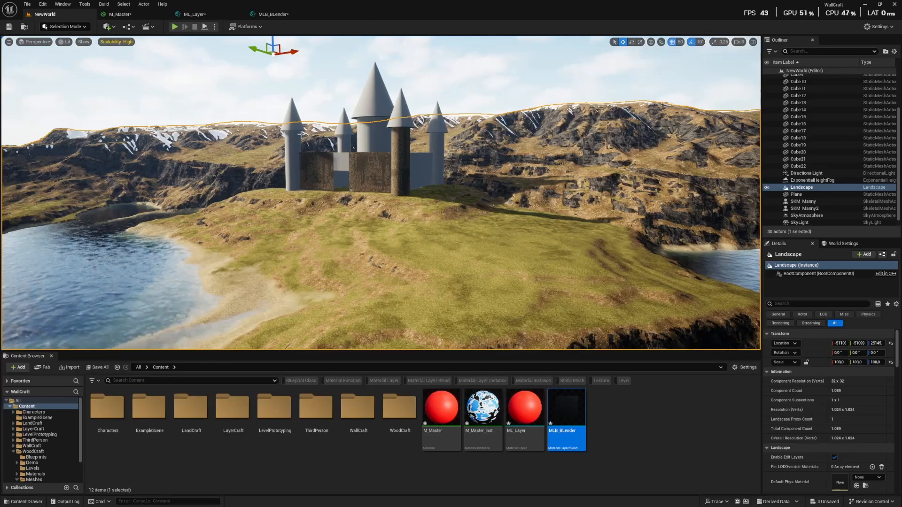
right_click_drag(381, 192, 458, 179)
key("w")
mouse_move(356, 198)
right_mouse_down()
mouse_move(465, 188)
mouse_move(338, 200)
mouse_move(356, 198)
right_mouse_up()
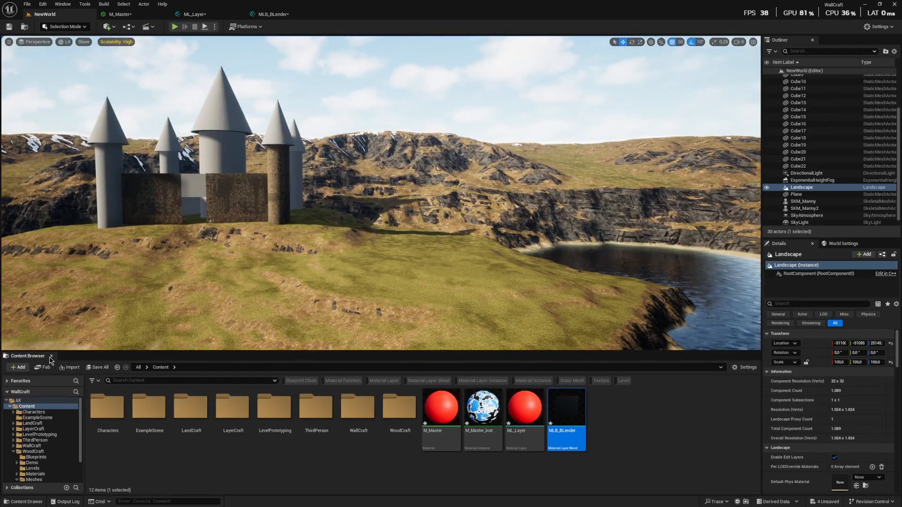
- Close the Content Browser and examine the landscape's grass, rock and sand blending around the castle and shoreline
left_click(51, 356)
right_click_drag(381, 265, 493, 209)
key("w")
scroll(113, 221, "down", 1)
scroll(399, 249, "up", 1)
key("w")
key("s")
key("w")
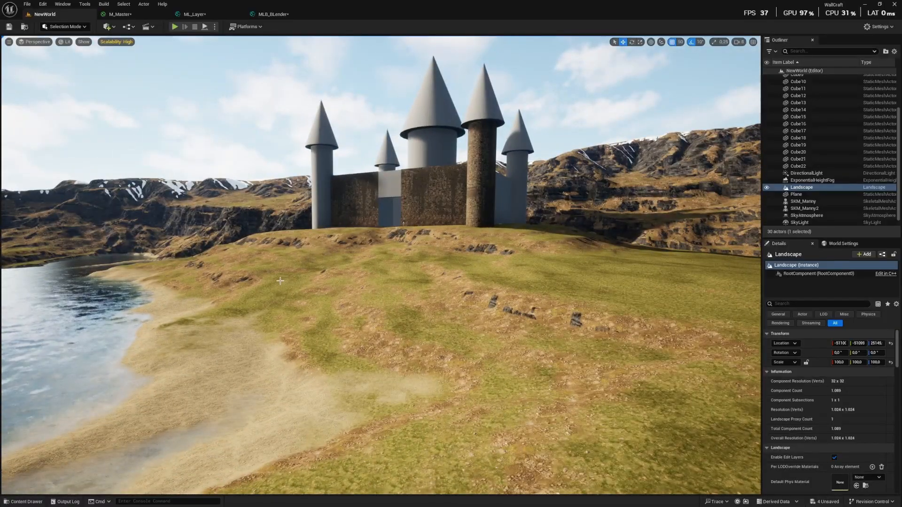